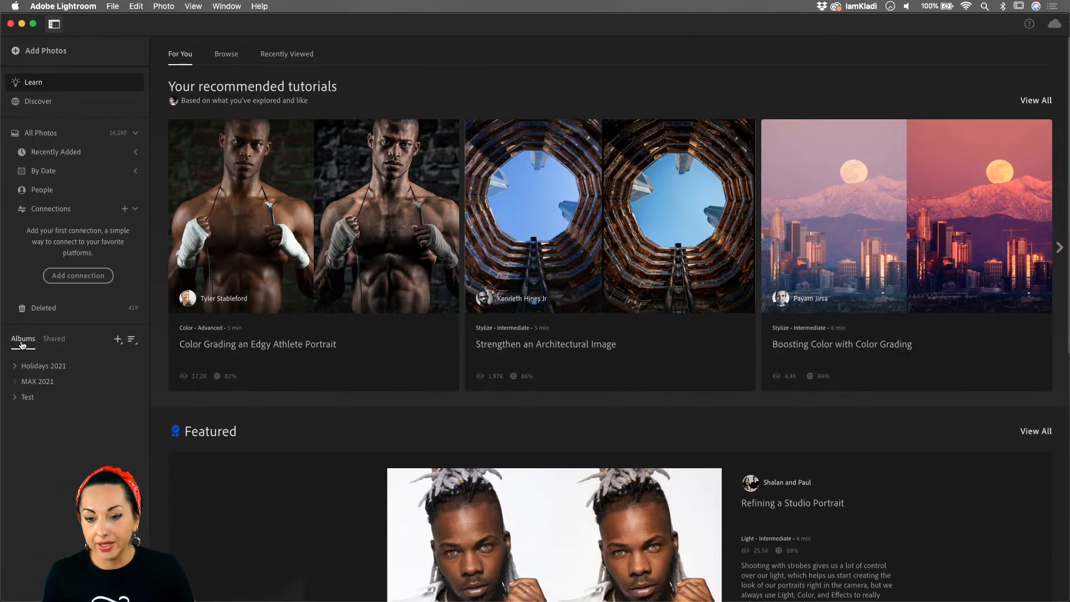
- Expand the Holidays 2021 folder and open its Greece 2021 album
left_click(118, 341)
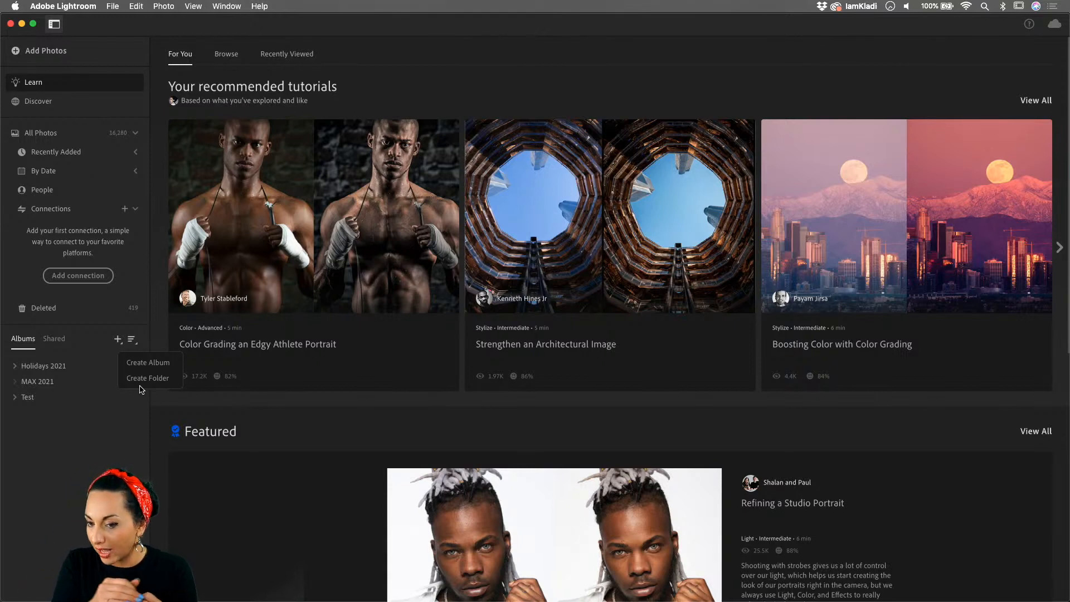
left_click(47, 370)
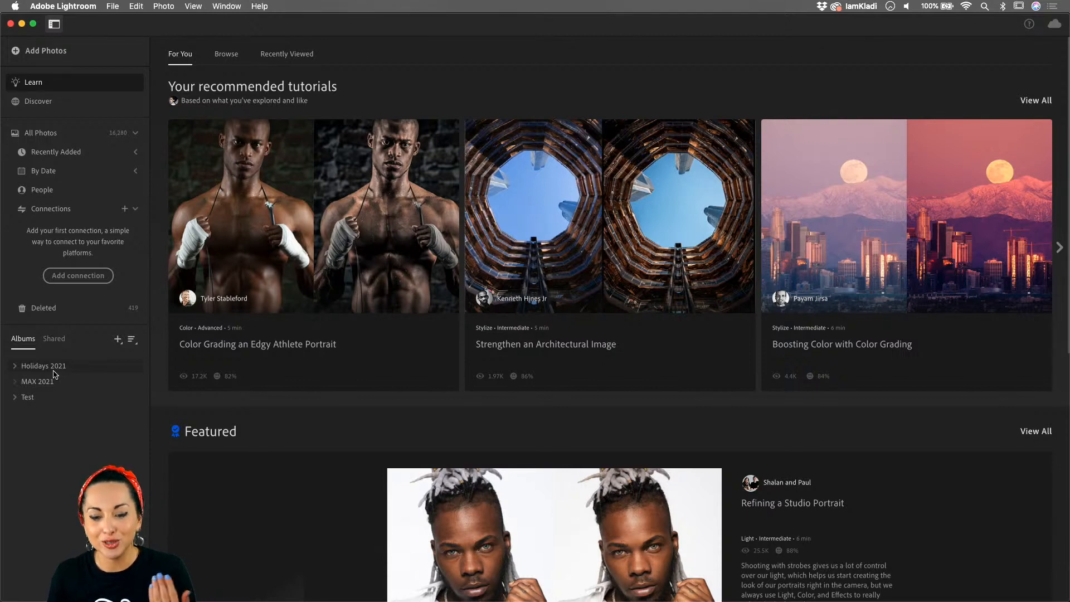
left_click(15, 369)
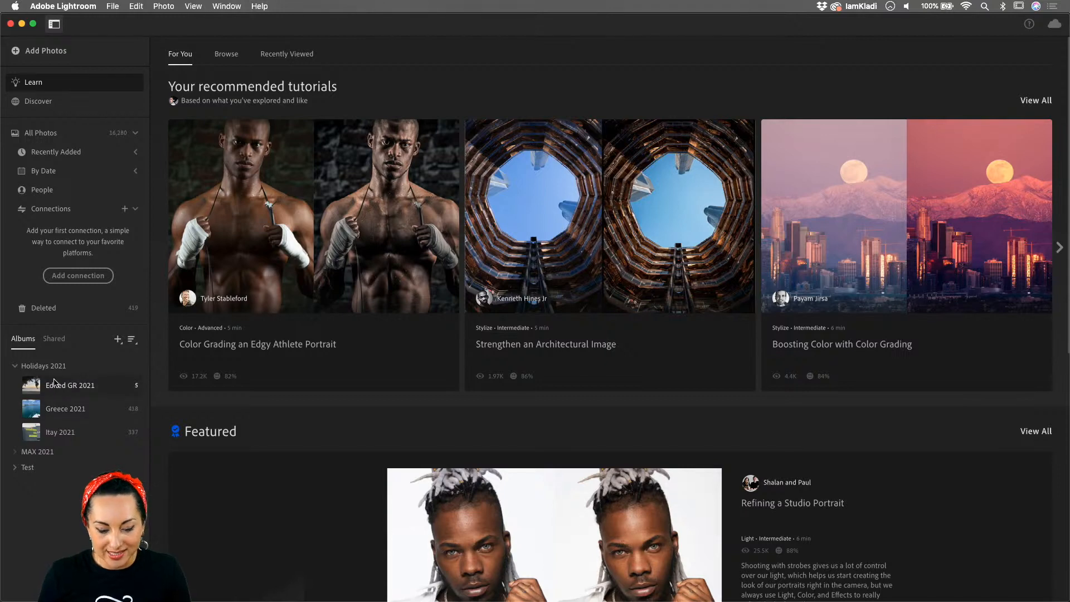
left_click(66, 408)
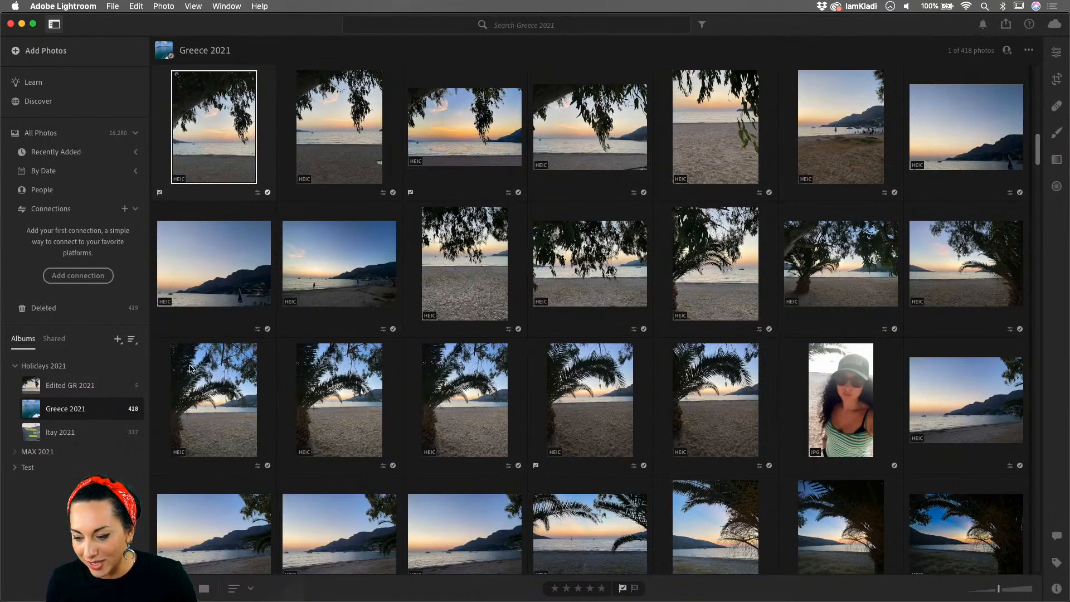
- Select the dusk beach photo framed by two dark palm trees in the Greece 2021 album
scroll(543, 397, "down", 3)
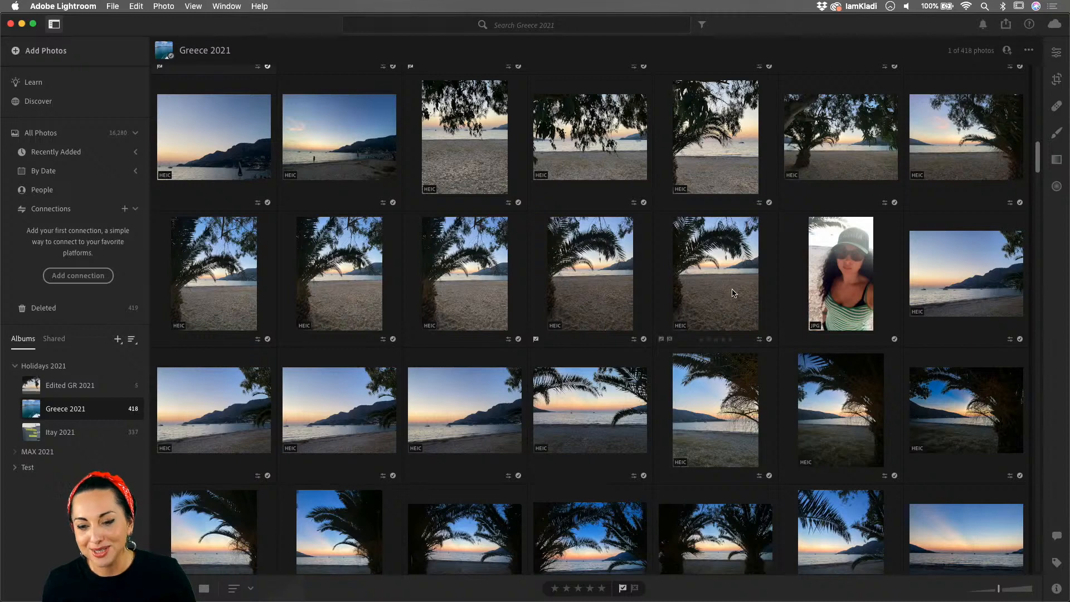
scroll(734, 293, "down", 3)
scroll(733, 294, "down", 8)
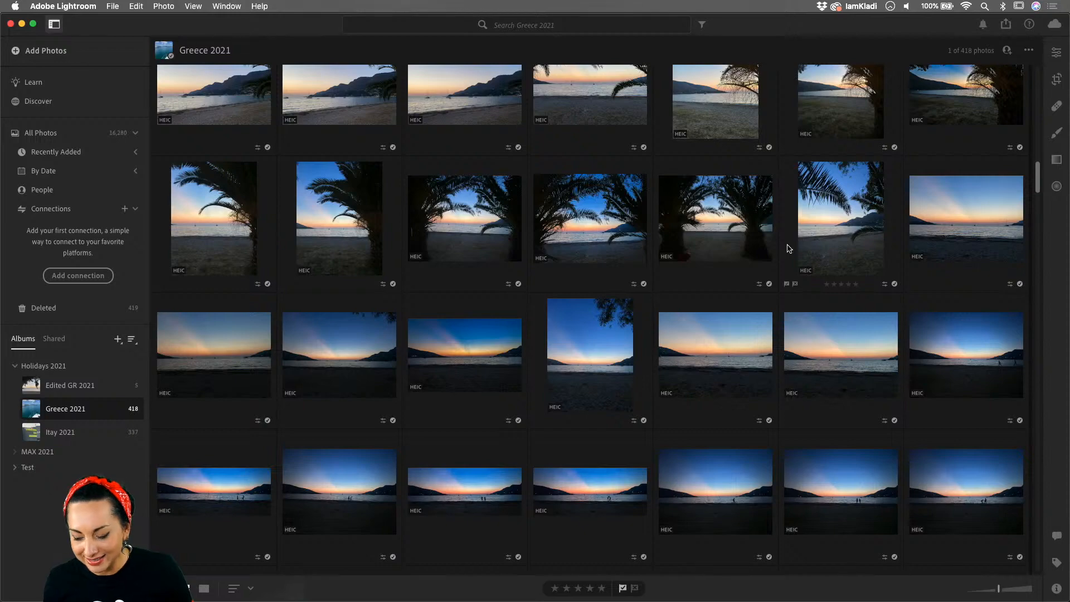
left_click(742, 241)
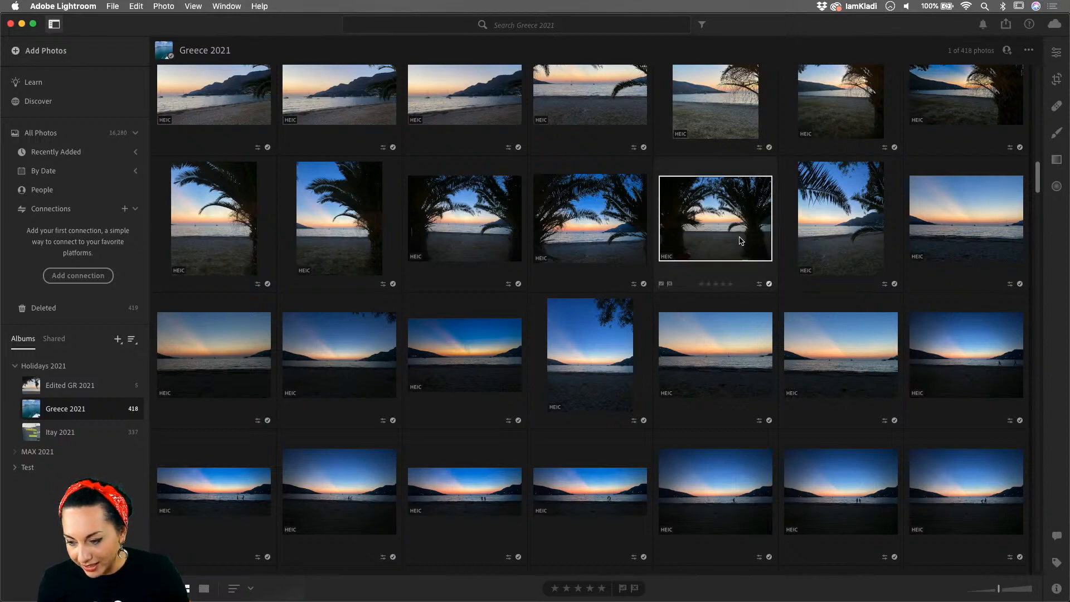
- Show the album in the gapless photo grid with slightly larger thumbnails, and return to the square grid
scroll(924, 219, "up", 15)
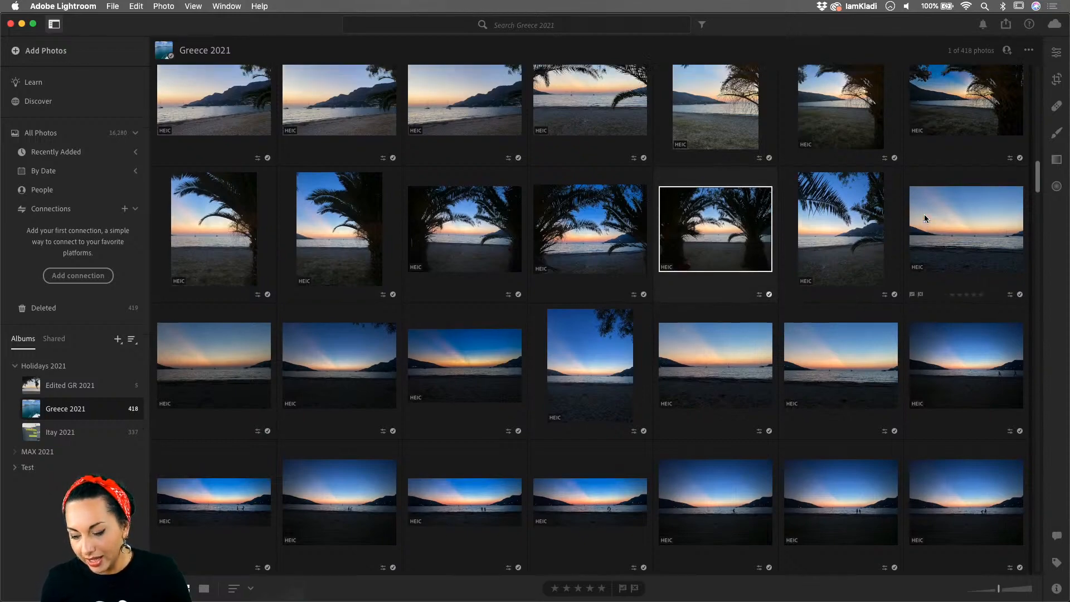
scroll(924, 218, "up", 3)
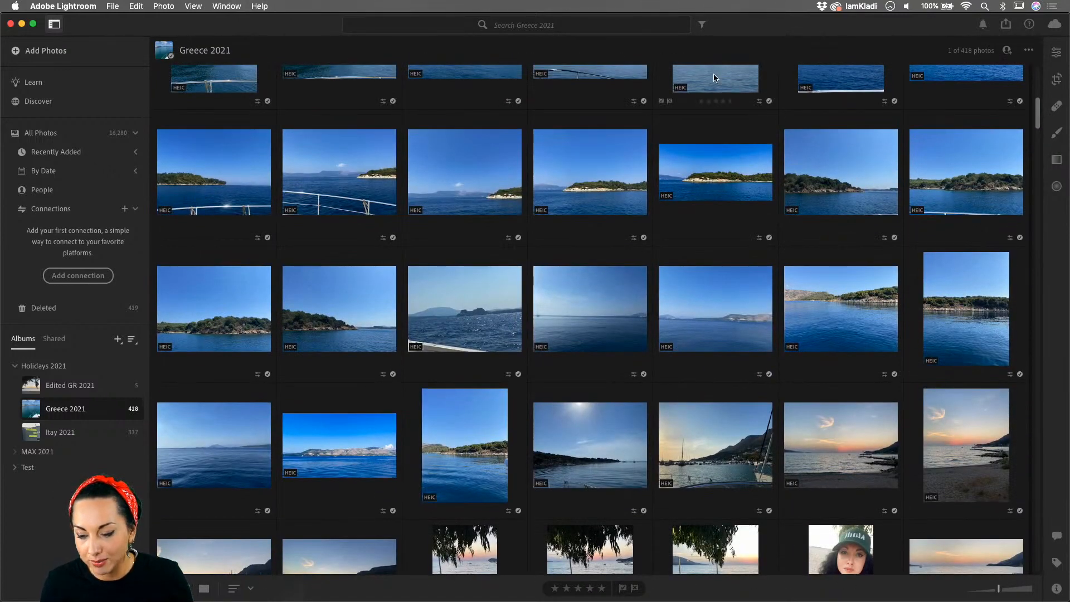
scroll(627, 78, "up", 6)
scroll(627, 78, "up", 3)
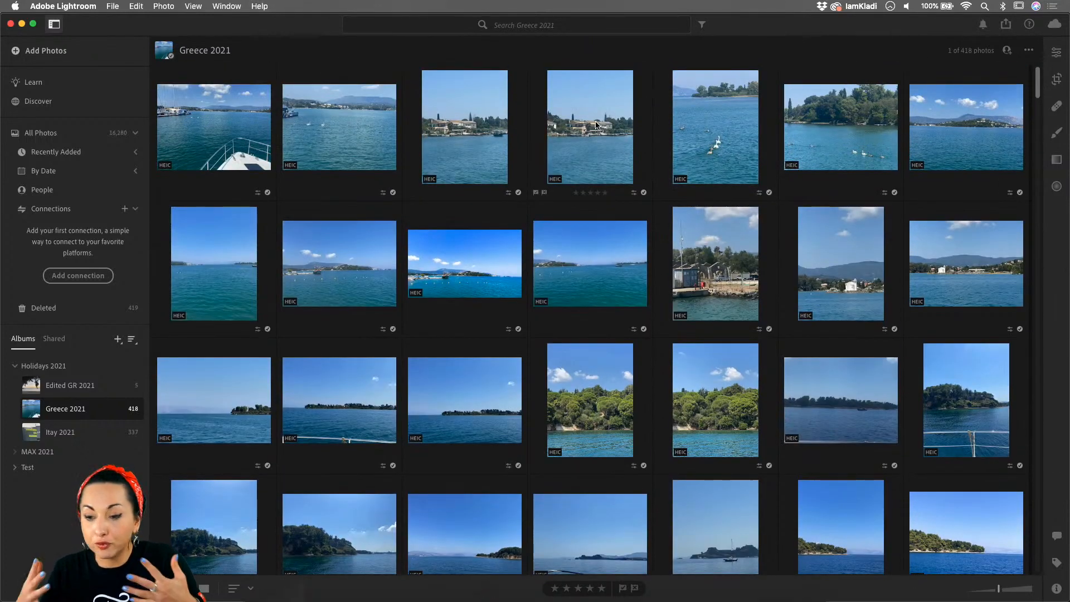
mouse_move(490, 598)
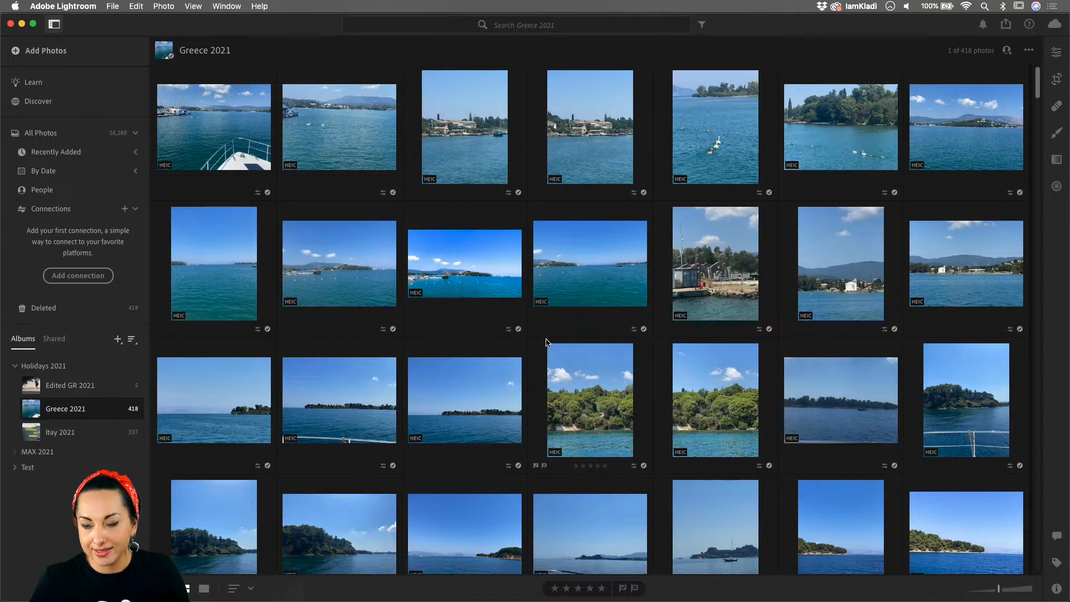
scroll(633, 326, "down", 3)
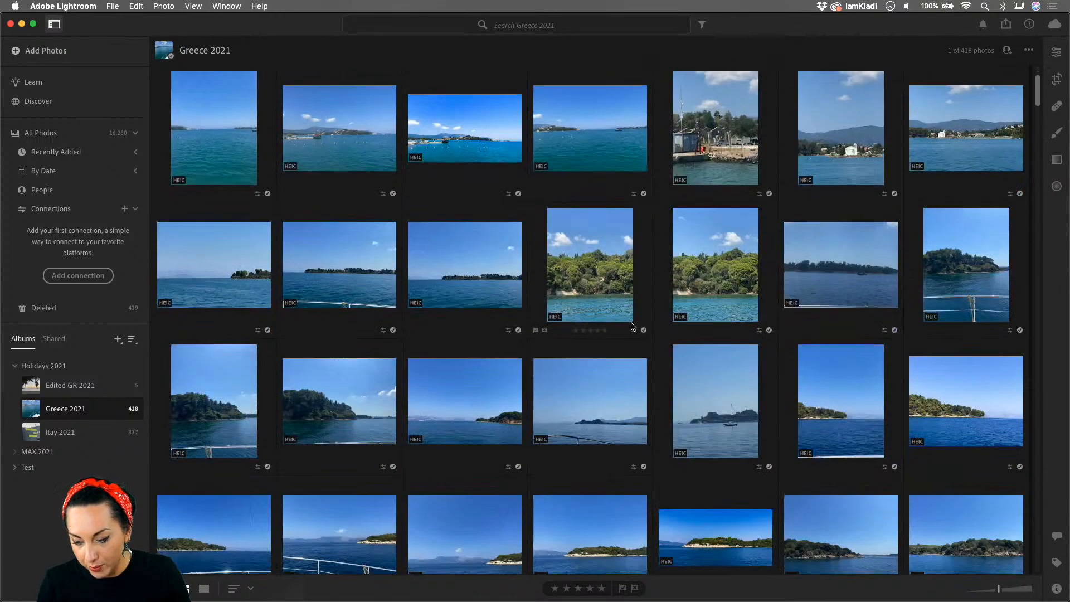
scroll(632, 327, "up", 3)
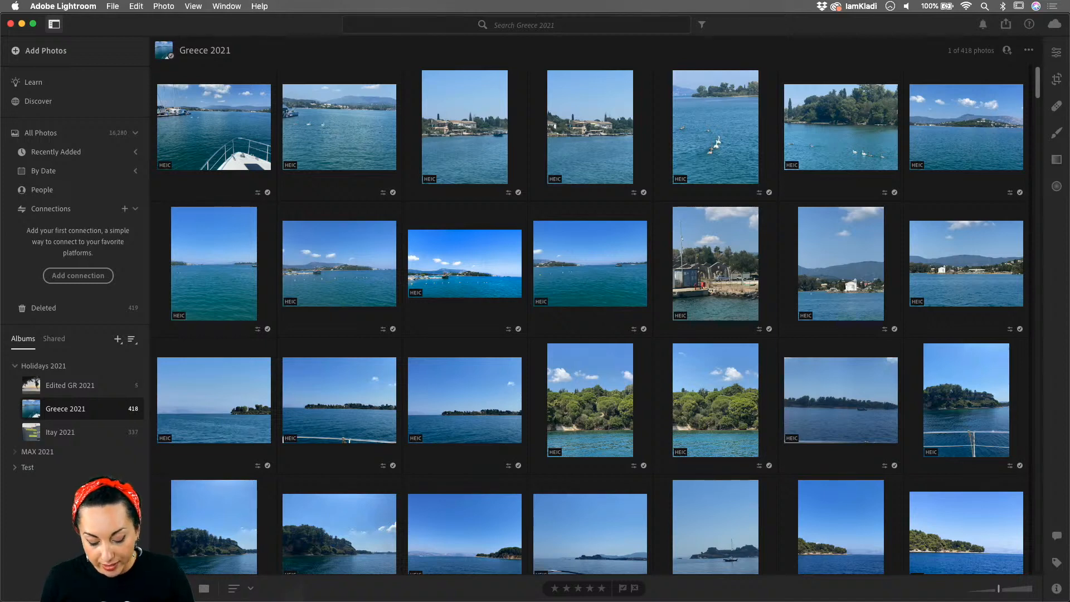
left_click(187, 588)
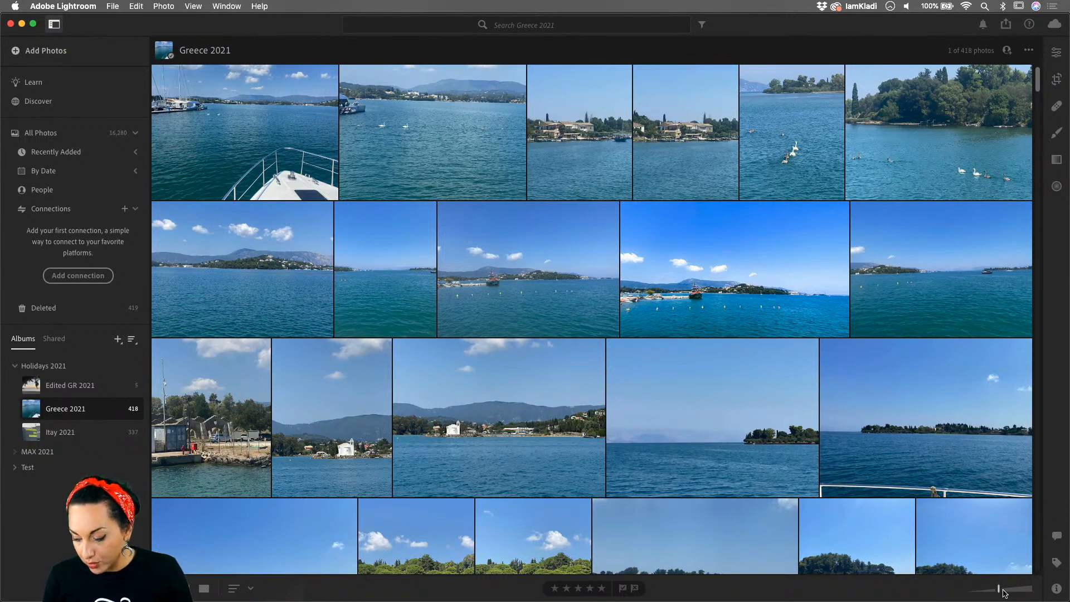
mouse_move(1002, 589)
left_mouse_down()
mouse_move(989, 589)
mouse_move(1002, 592)
left_mouse_up()
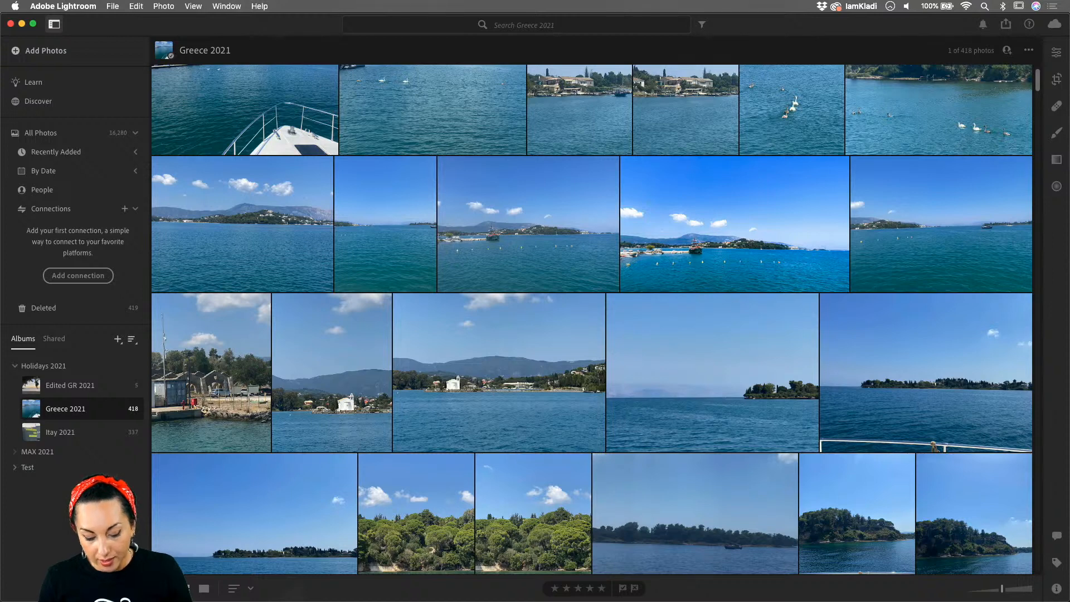
left_click(188, 588)
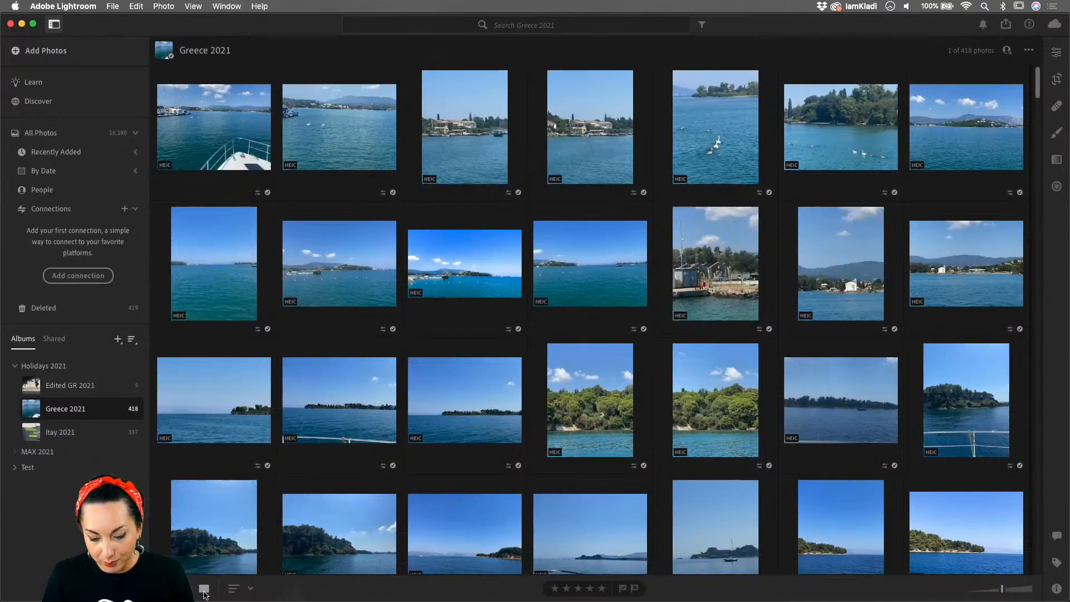
- View the selected palm photo on its own, return to the square grid, and select the wide sunset photo with the orange glow
left_click(204, 591)
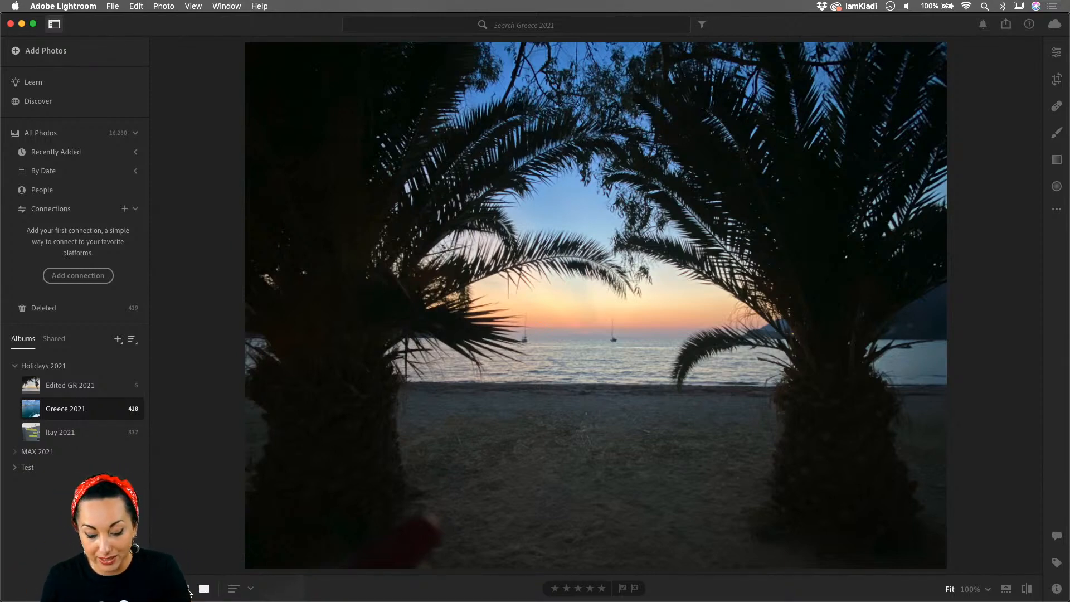
left_click(188, 588)
scroll(520, 428, "down", 2)
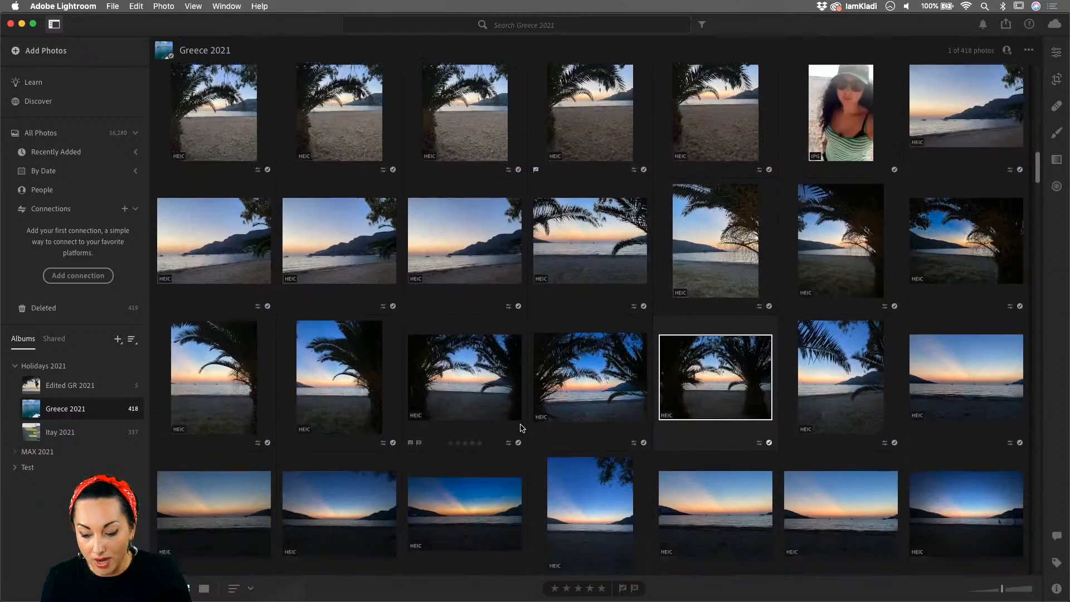
scroll(521, 428, "down", 2)
left_click(580, 453)
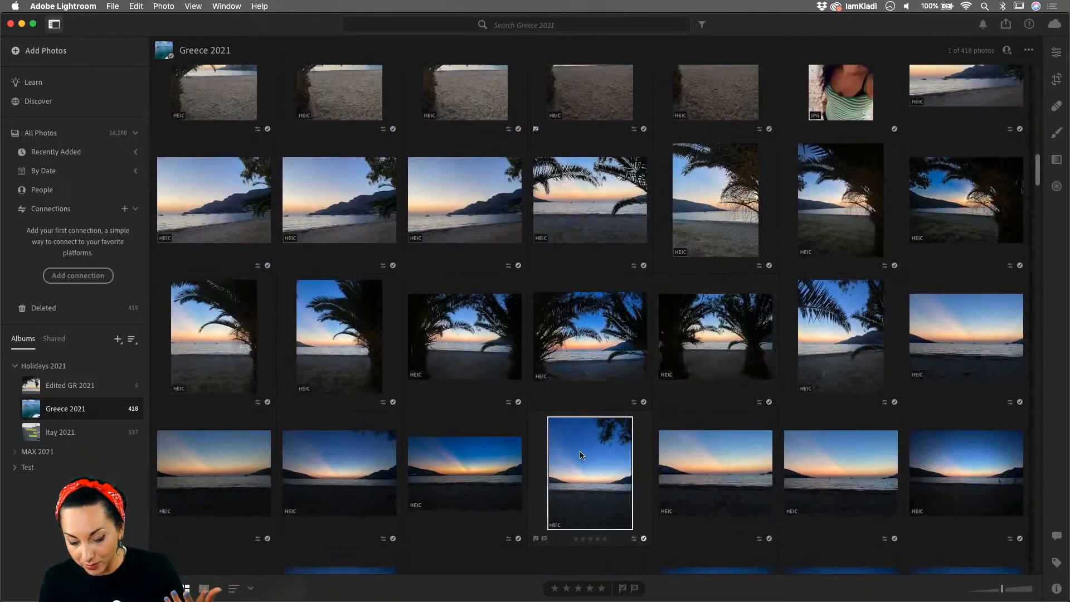
left_click(490, 461)
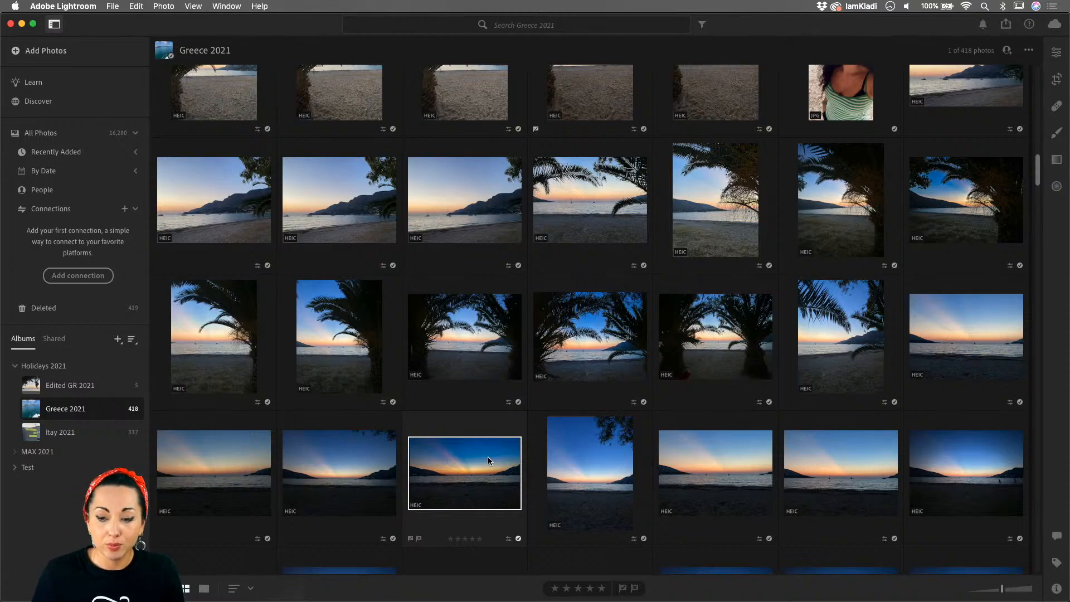
- View the night photo of the blue-lit yacht on its own, and return to the gapless photo grid
scroll(487, 457, "down", 10)
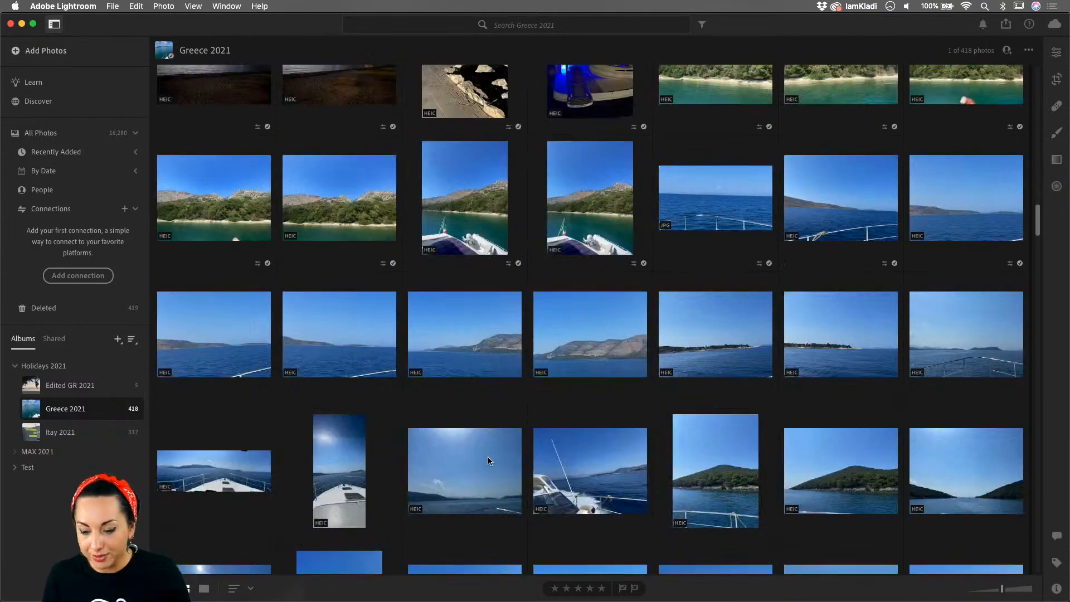
scroll(487, 460, "up", 3)
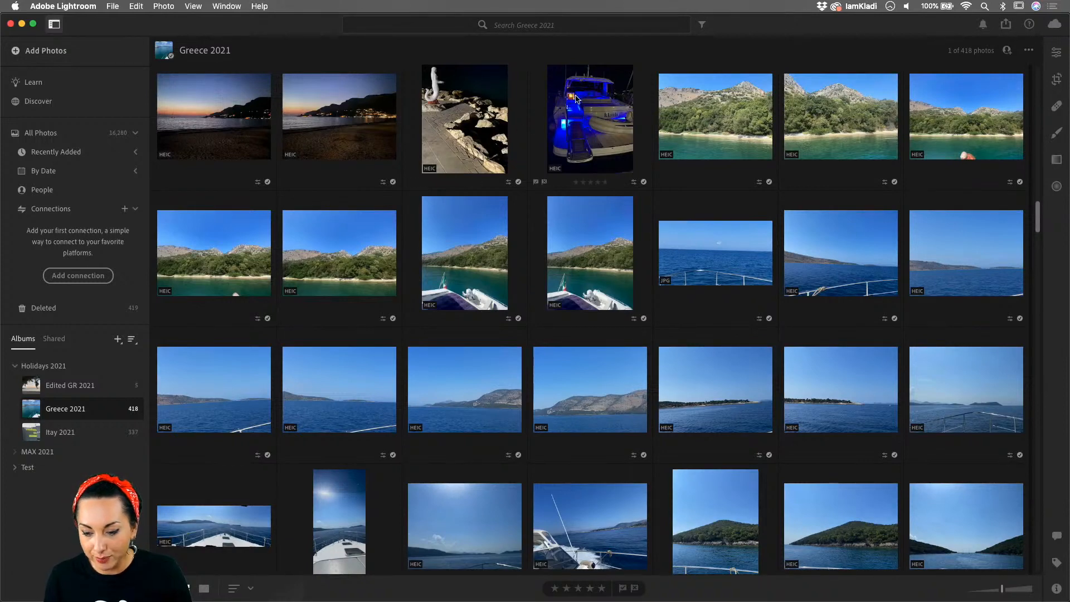
left_click(576, 99)
left_click(207, 589)
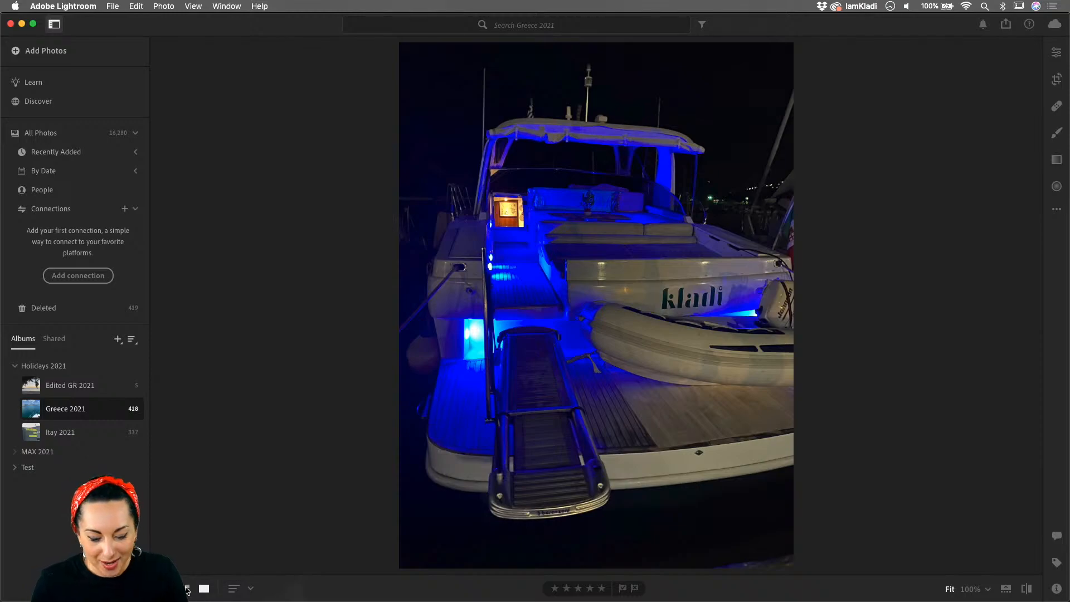
left_click(187, 589)
- Select the middle close shot of the rocky white headland and show the album in the square grid
scroll(505, 383, "down", 3)
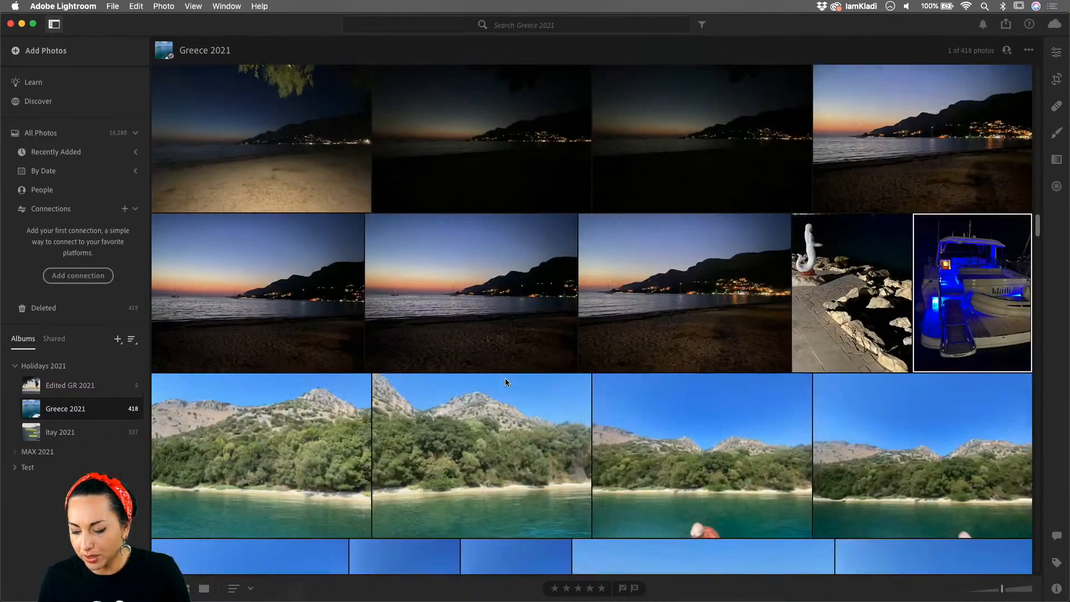
scroll(505, 382, "down", 10)
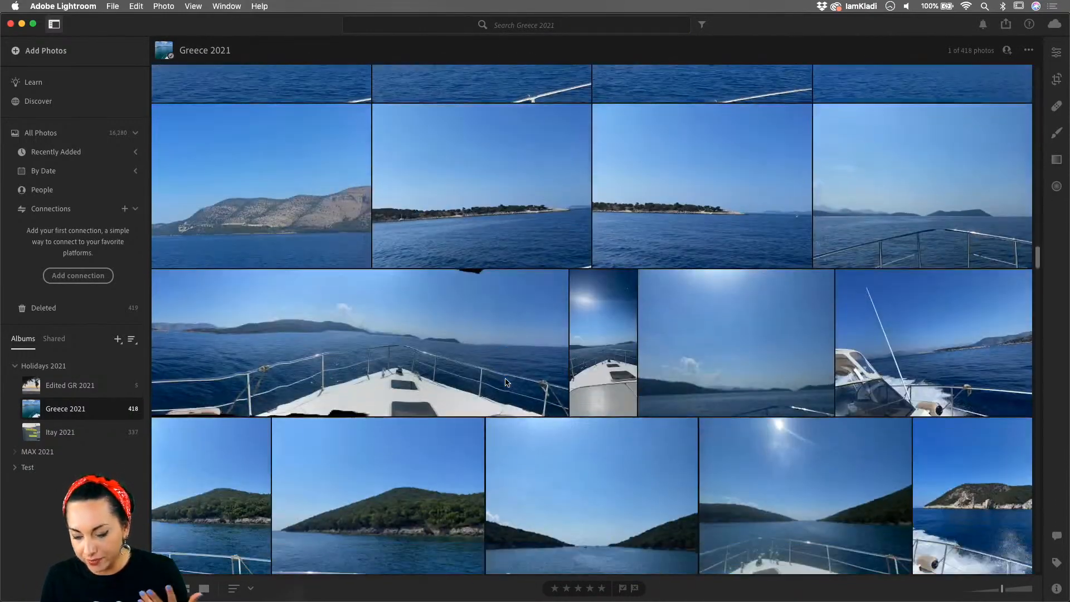
scroll(506, 382, "down", 10)
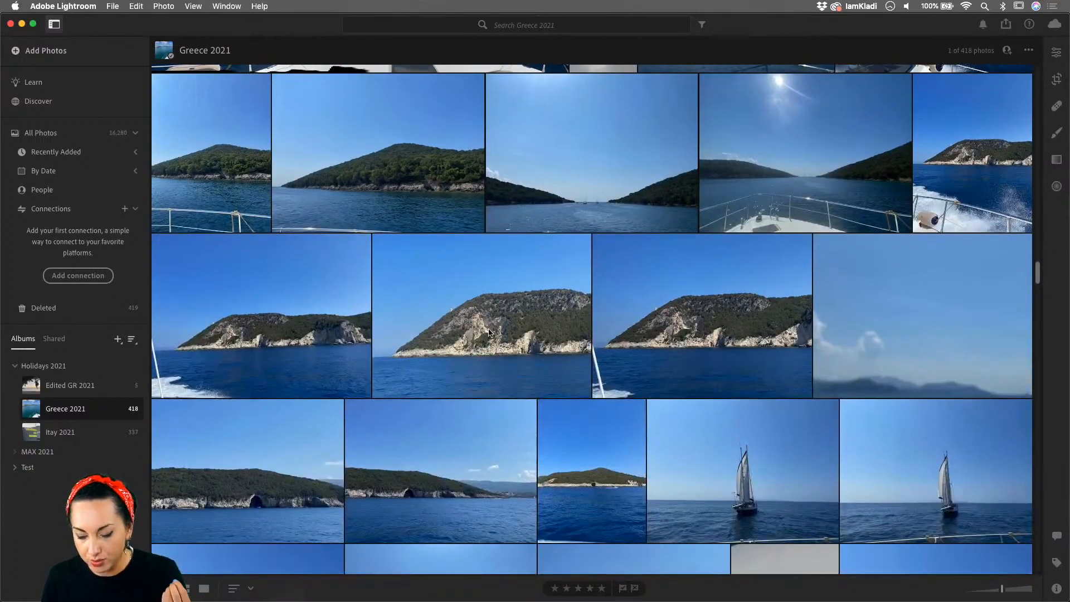
left_click(489, 333)
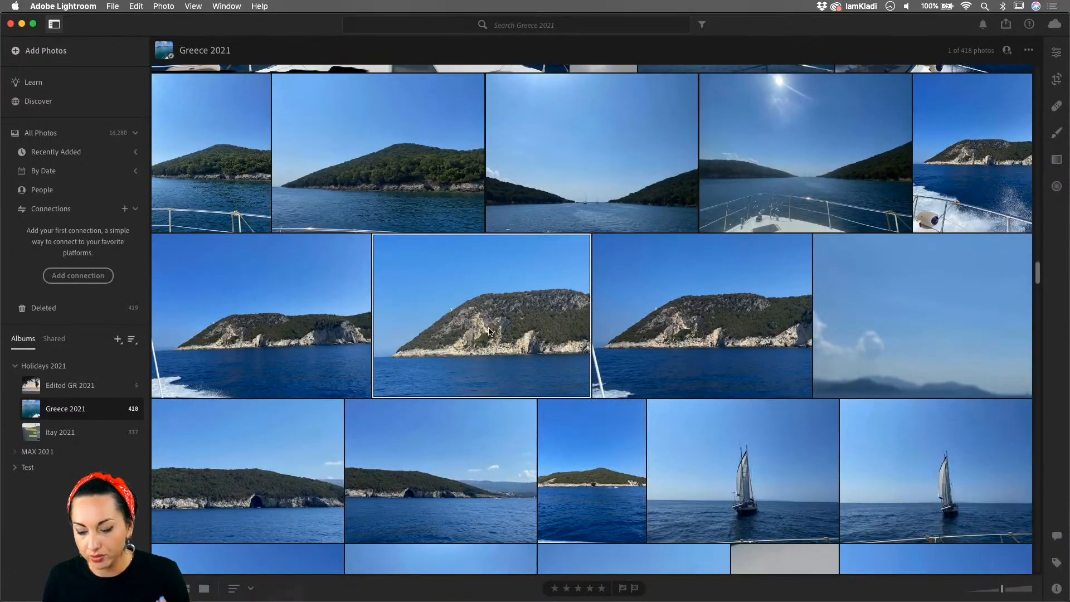
left_click(187, 589)
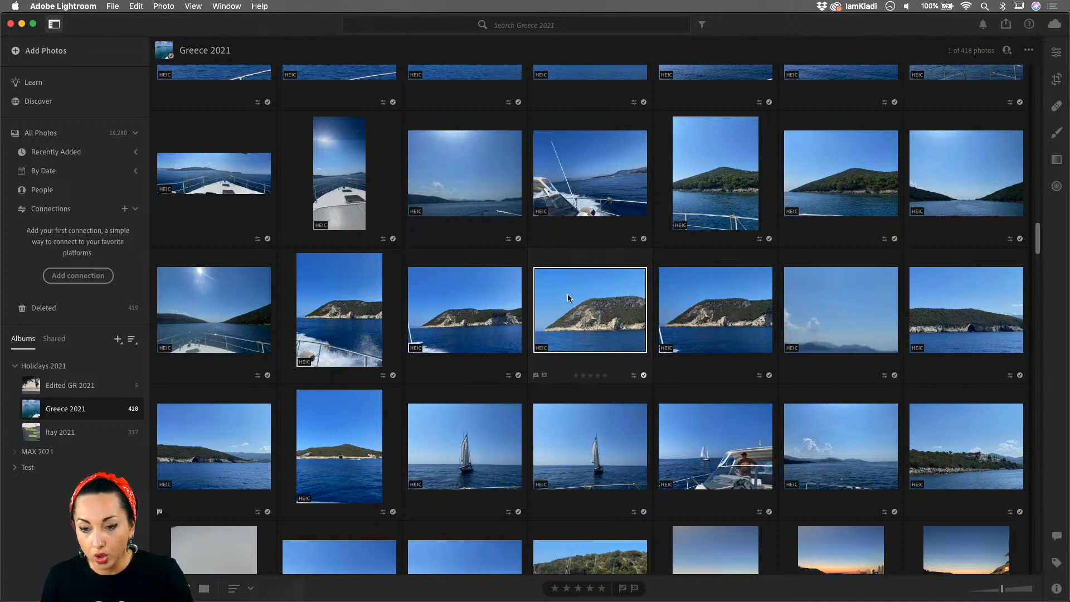
- Add the second photo of the green shoreline below rocky hills to the current selection
scroll(622, 268, "up", 5)
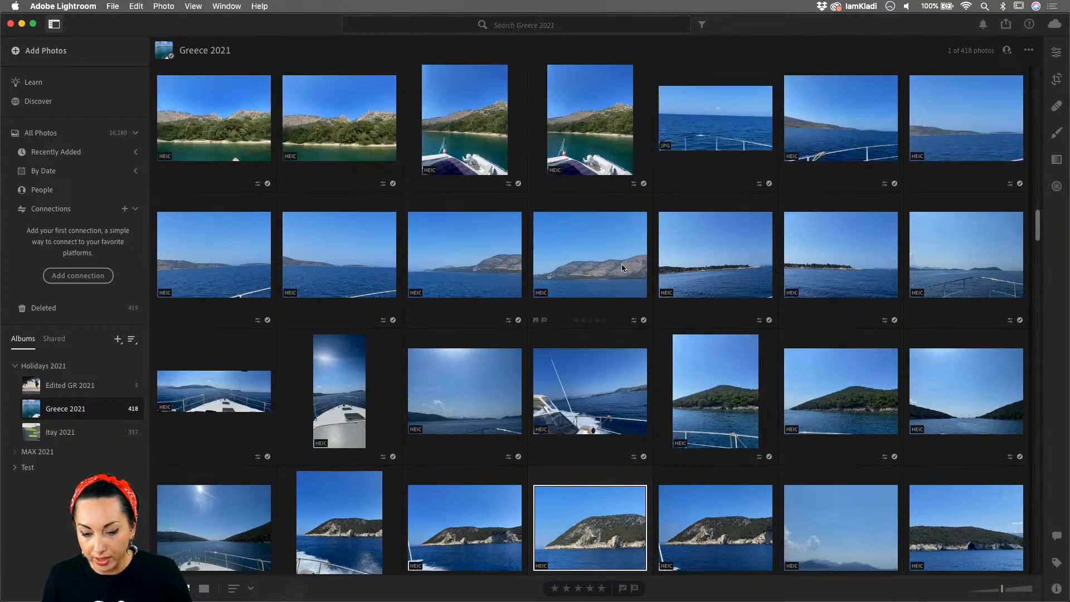
scroll(622, 268, "up", 3)
left_click(333, 251)
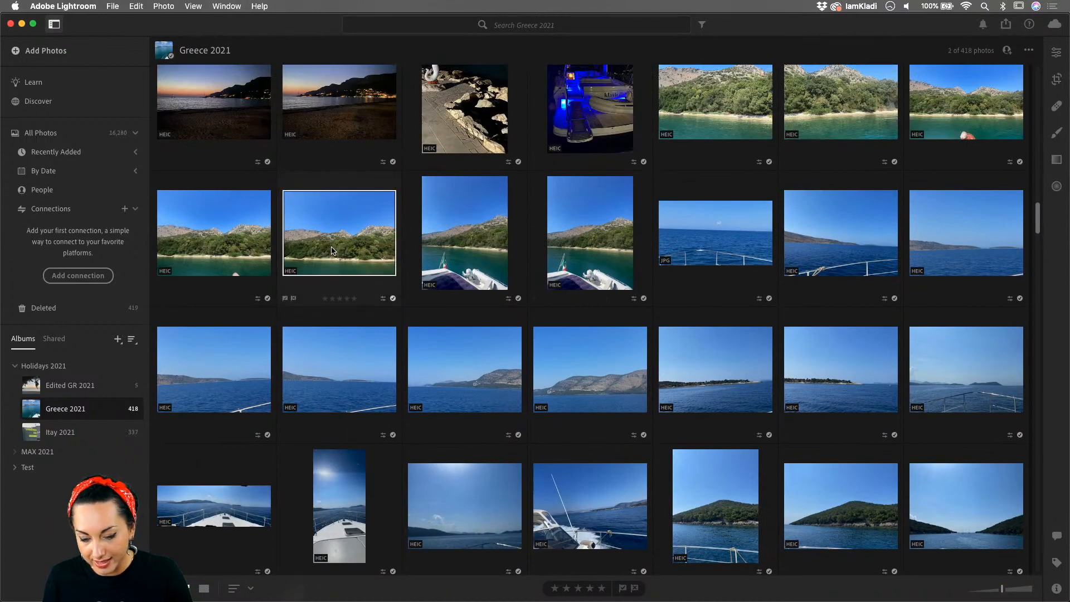
- Add the panoramic turquoise bay photo to the selection and flag it as a pick
scroll(443, 464, "down", 15)
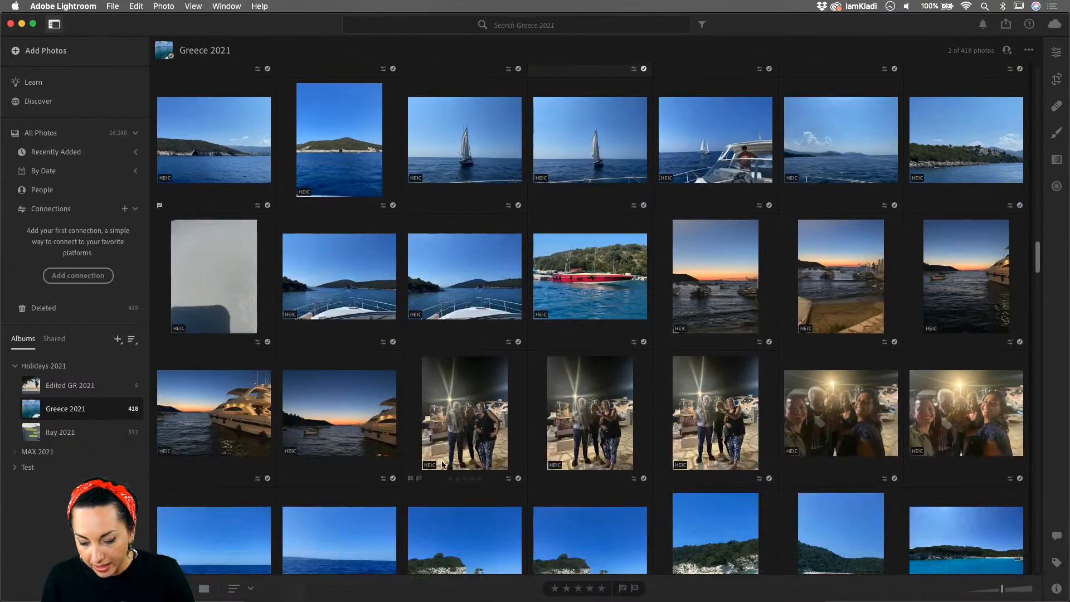
scroll(446, 457, "down", 5)
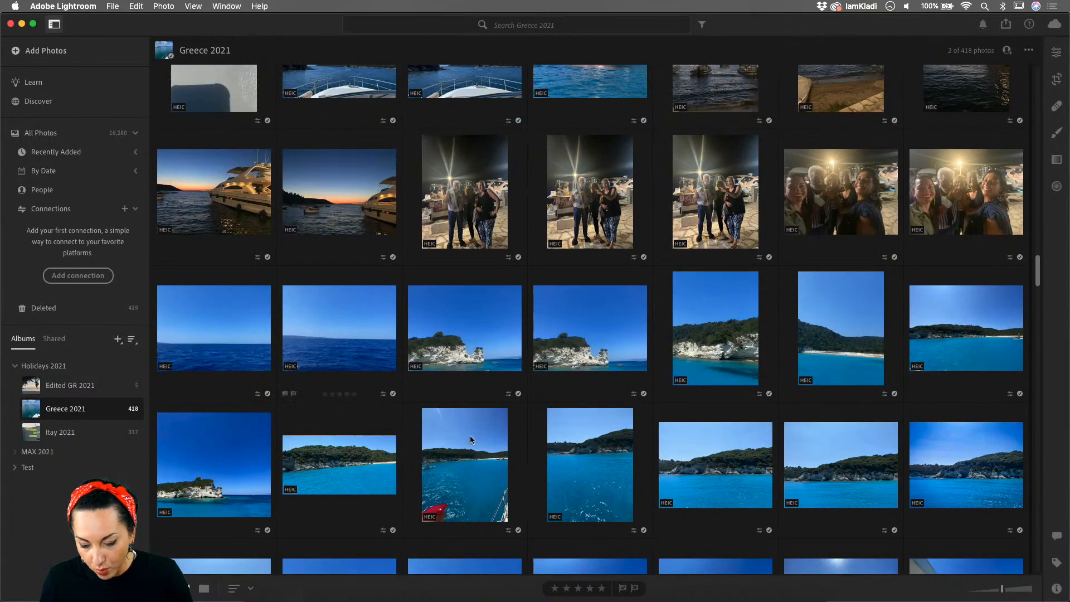
left_click(330, 479, "super")
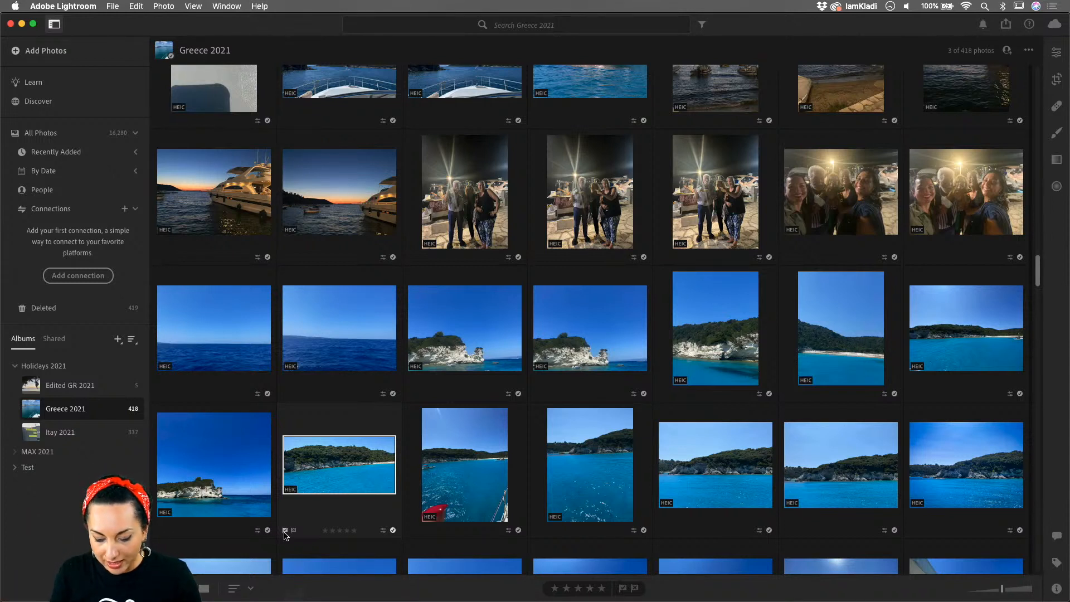
left_click(284, 532)
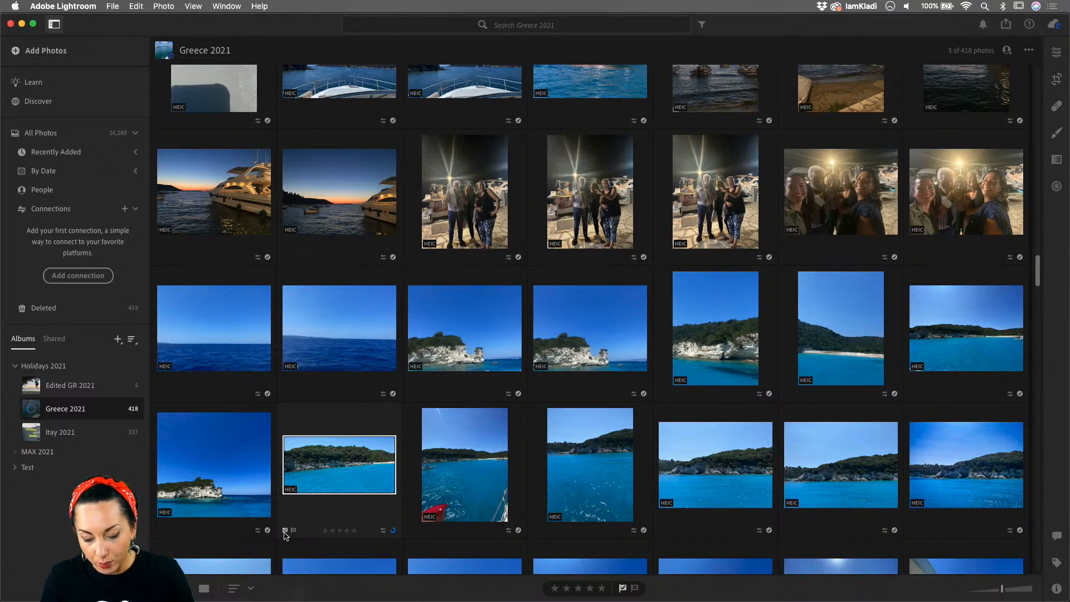
- Filter the Greece 2021 album to show only the photos flagged as picked
left_click(517, 28)
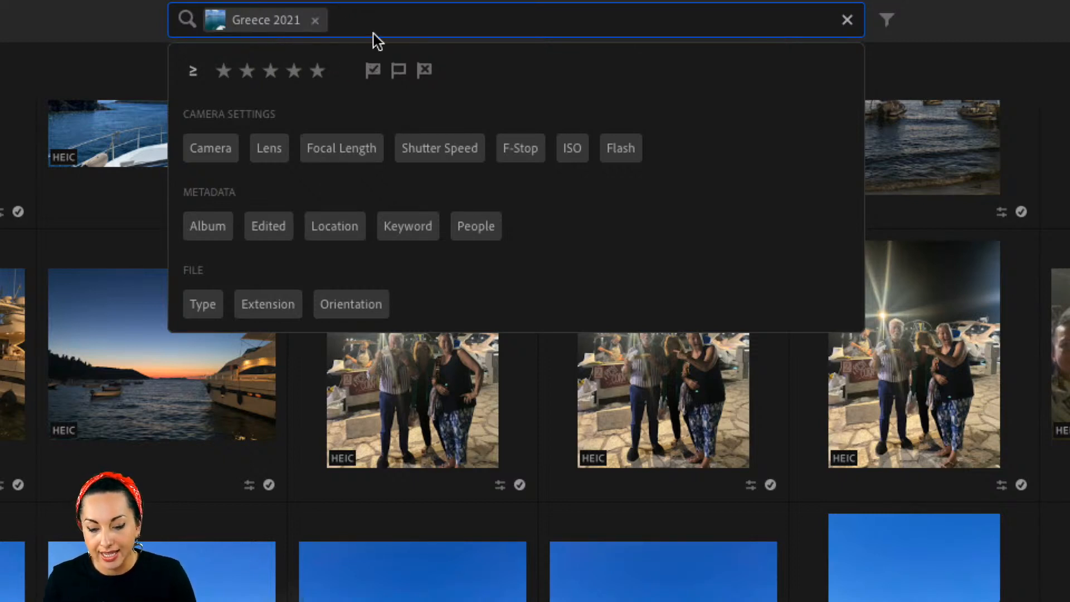
left_click(373, 71)
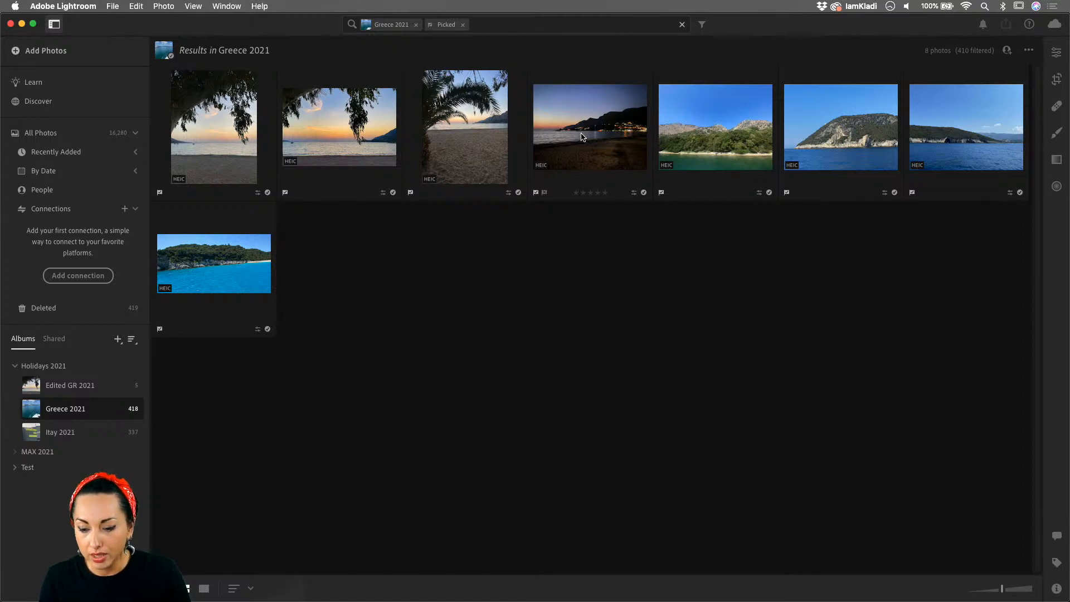
- Select the portrait photo of the palm tree on the beach and open it with its edit controls
left_click(858, 134)
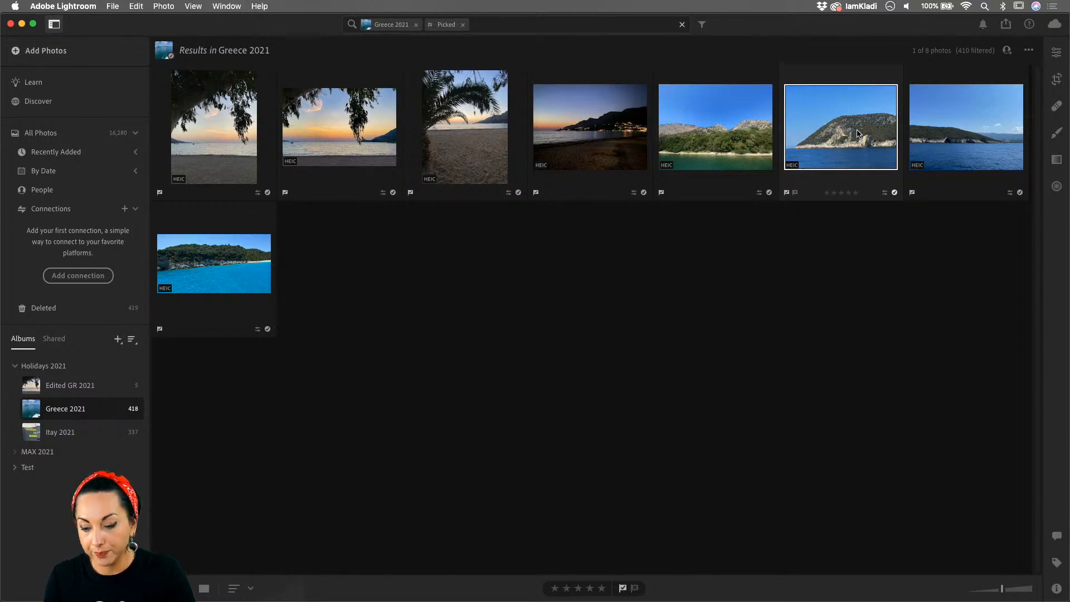
left_click(466, 156)
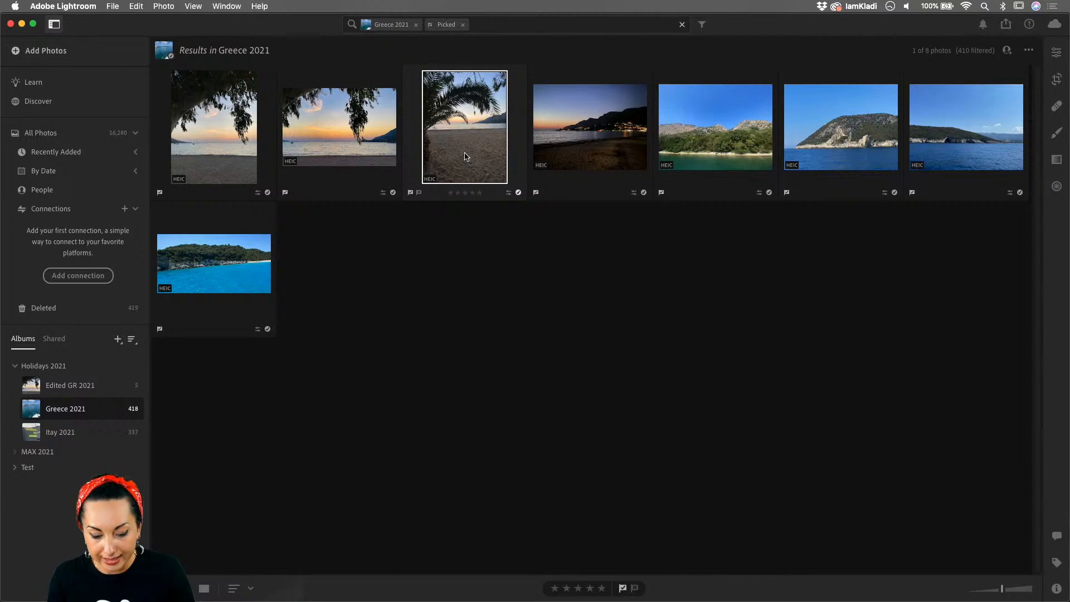
left_click(1056, 53)
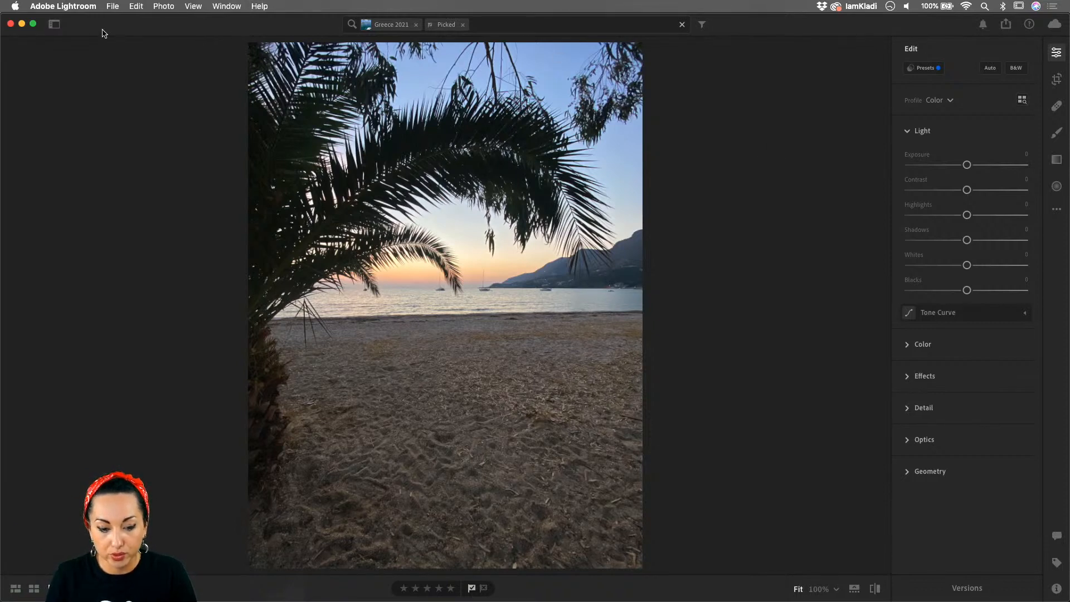
- Show and hide the albums sidebar beside the palm photo, and return to the photo's edit controls
left_click(54, 25)
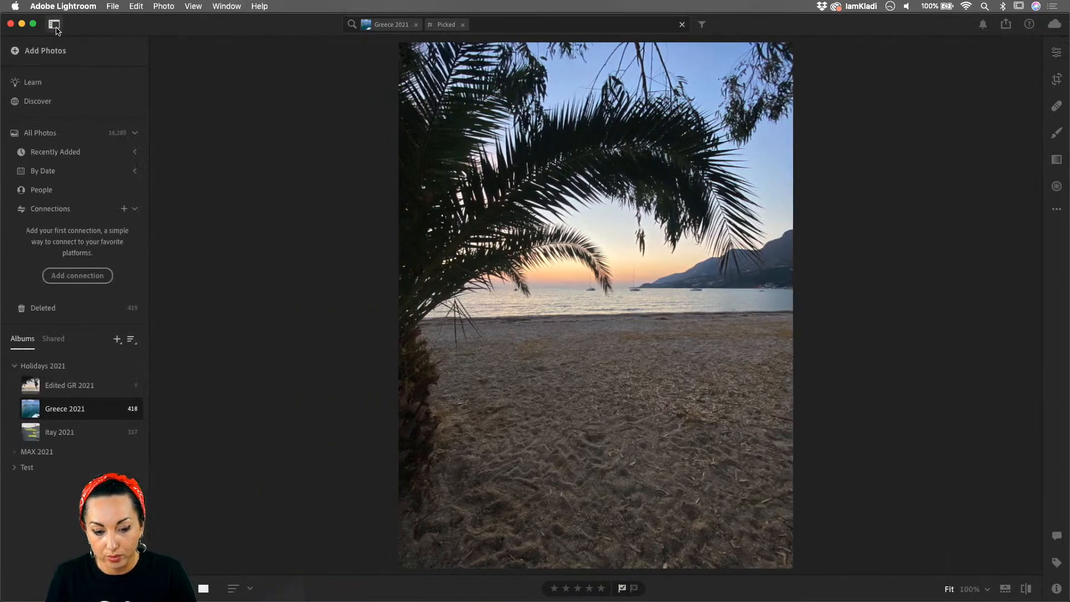
left_click(55, 25)
left_click(54, 24)
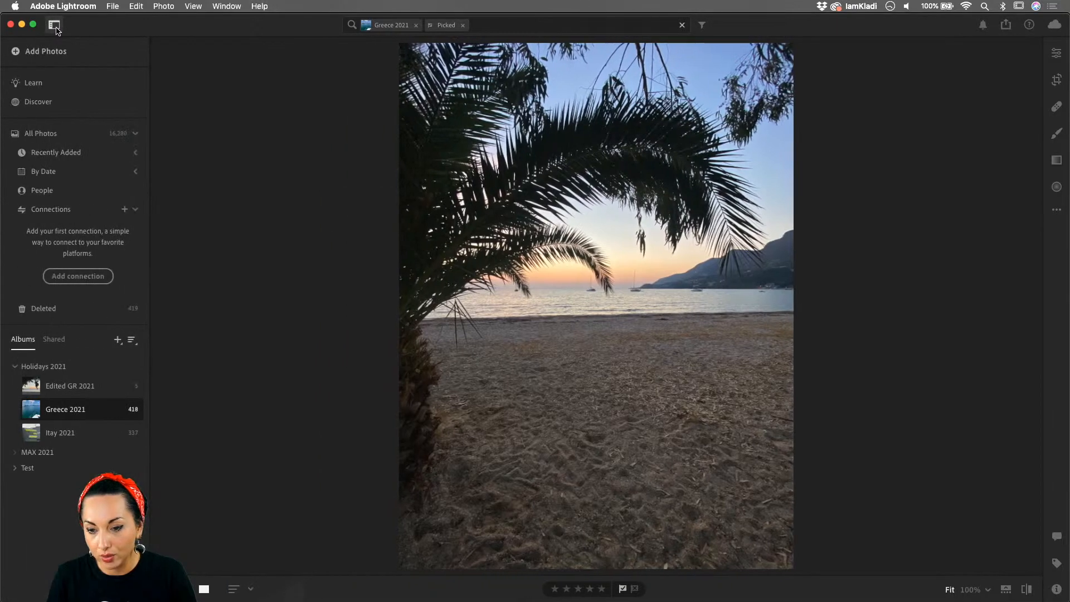
left_click(54, 24)
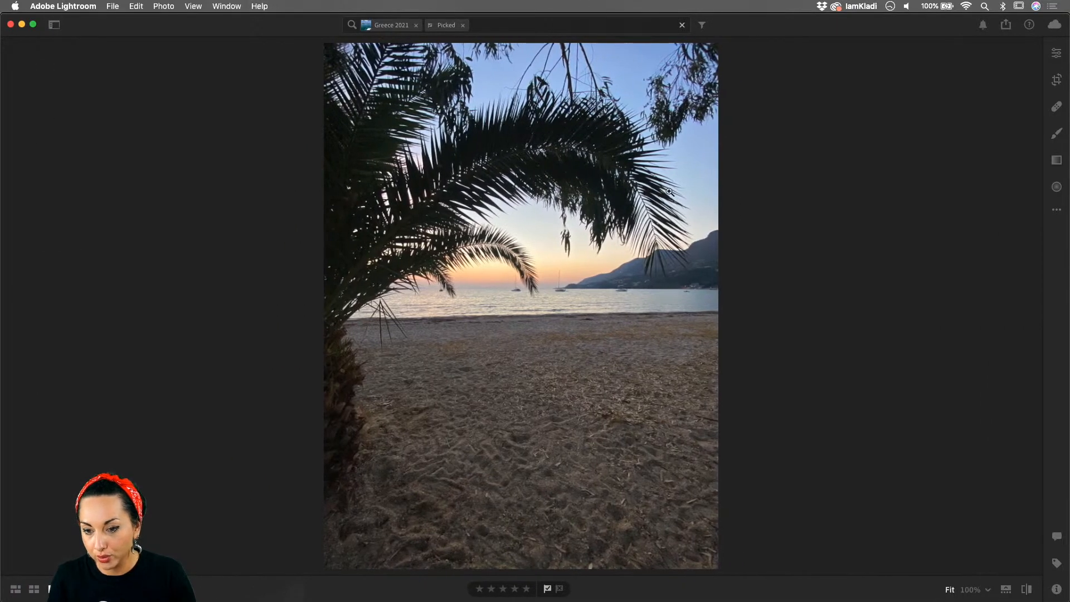
left_click(1057, 54)
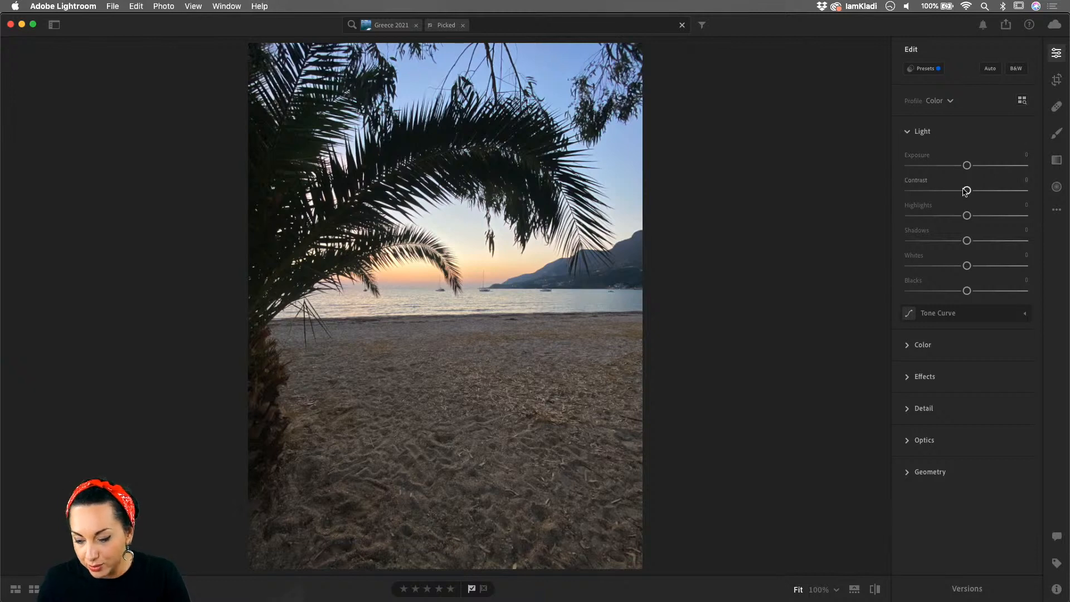
- Adjust the palm photo's light by setting Contrast to +40, Highlights to -59 and Shadows to +75
left_click_drag(968, 191, 991, 195)
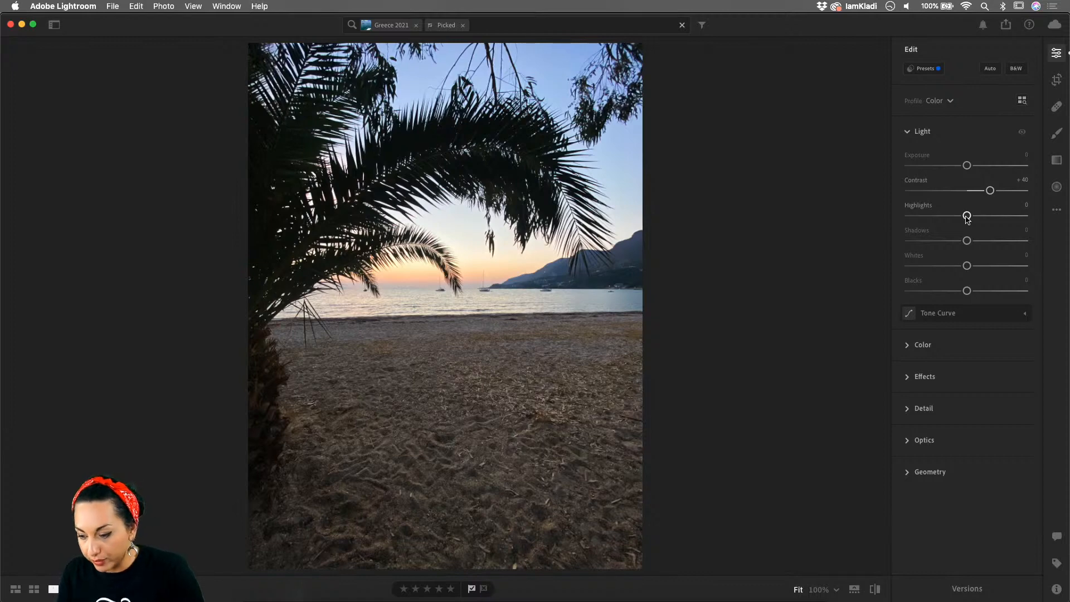
left_click_drag(967, 218, 937, 238)
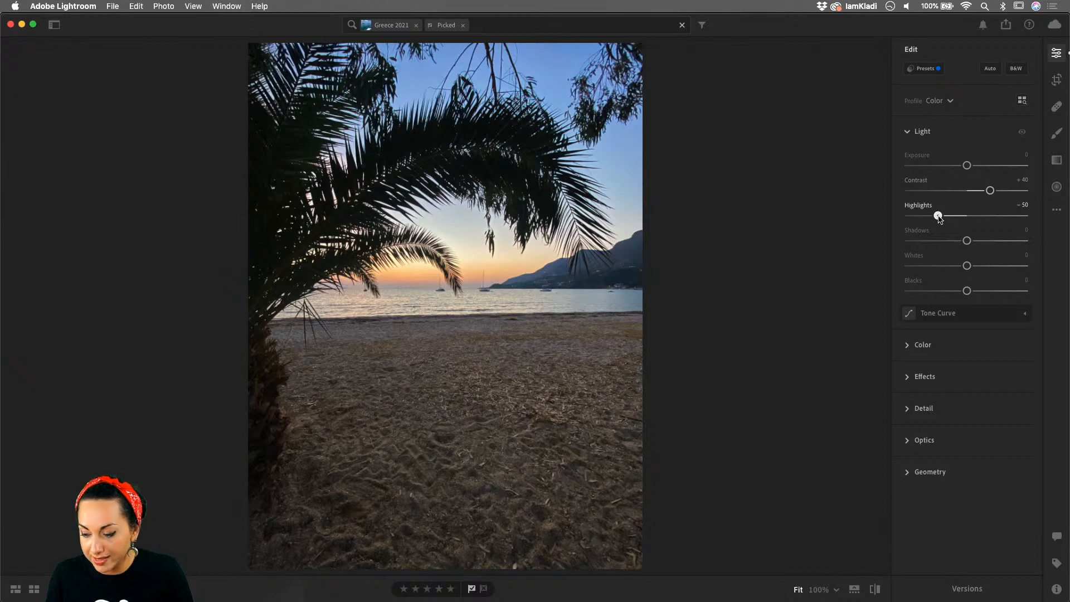
left_click_drag(938, 215, 943, 221)
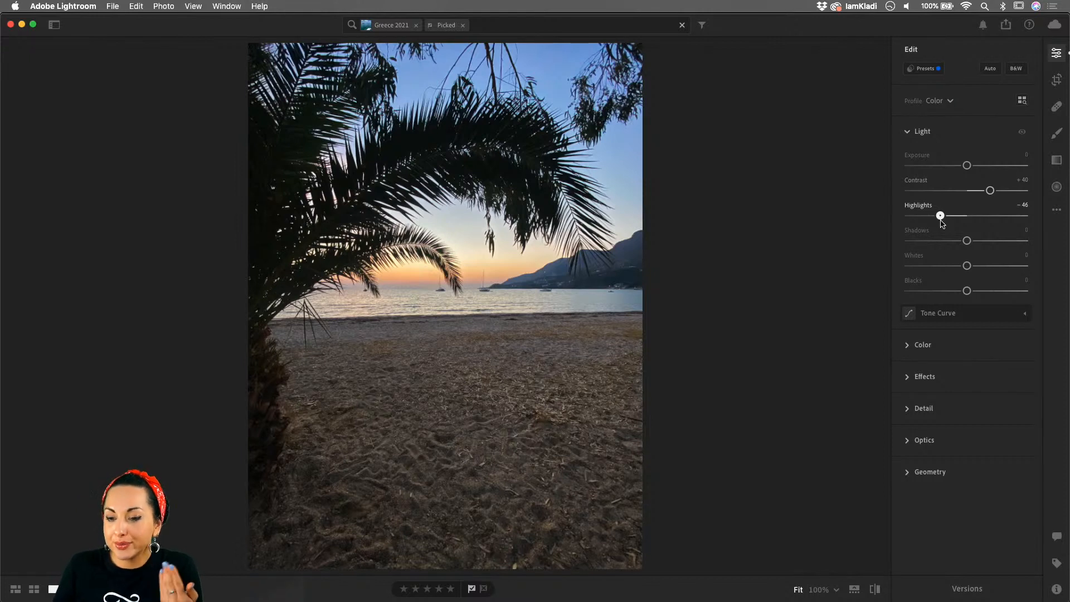
left_click_drag(942, 222, 936, 222)
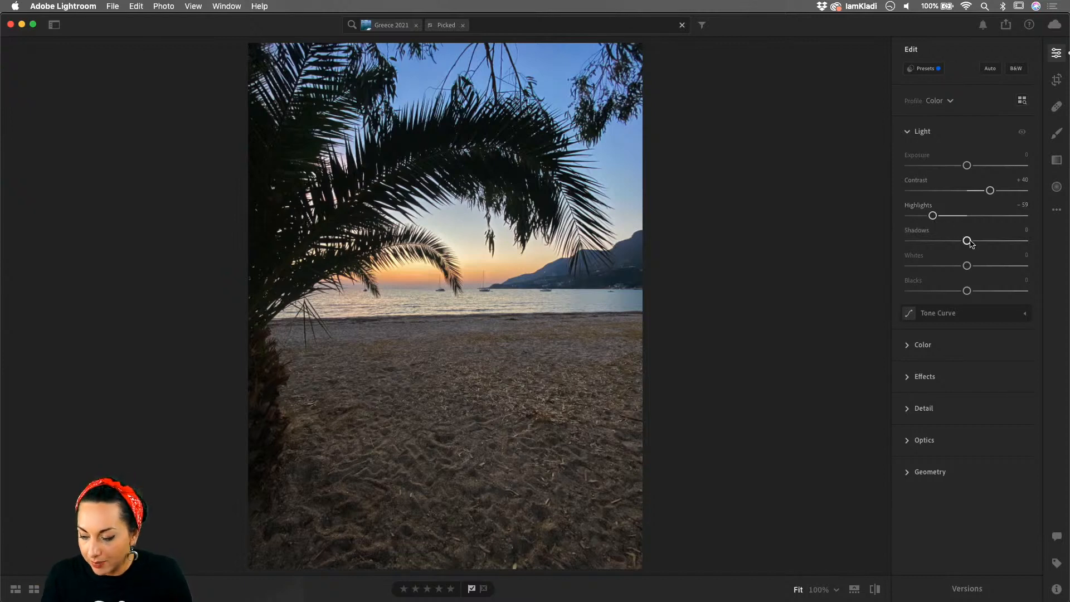
left_click_drag(970, 243, 1014, 243)
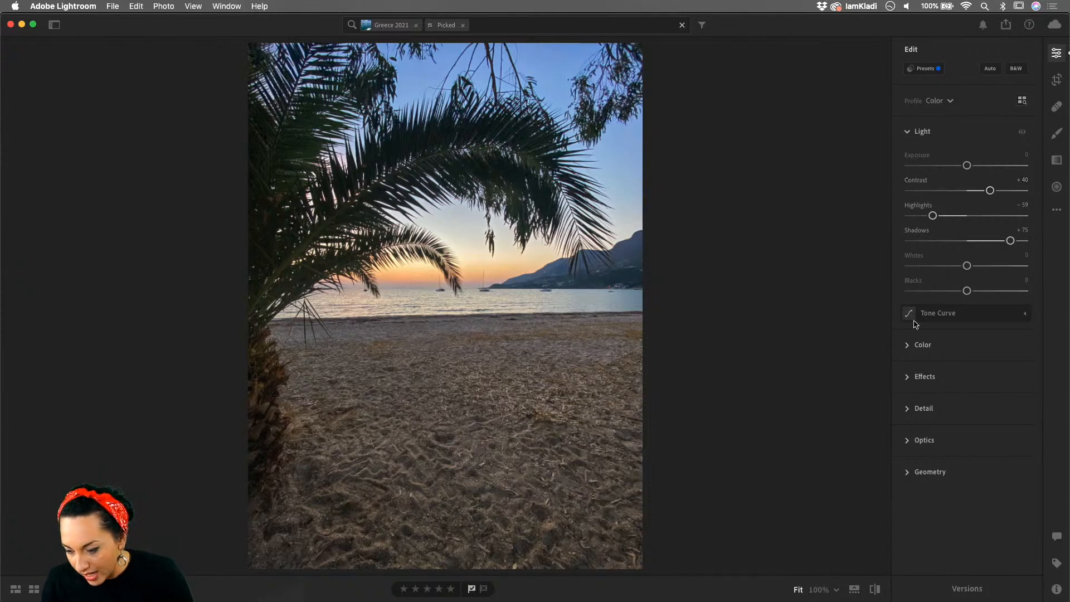
- Adjust the palm photo's effects by setting Clarity to +53 and Dehaze to +40
left_click(914, 379)
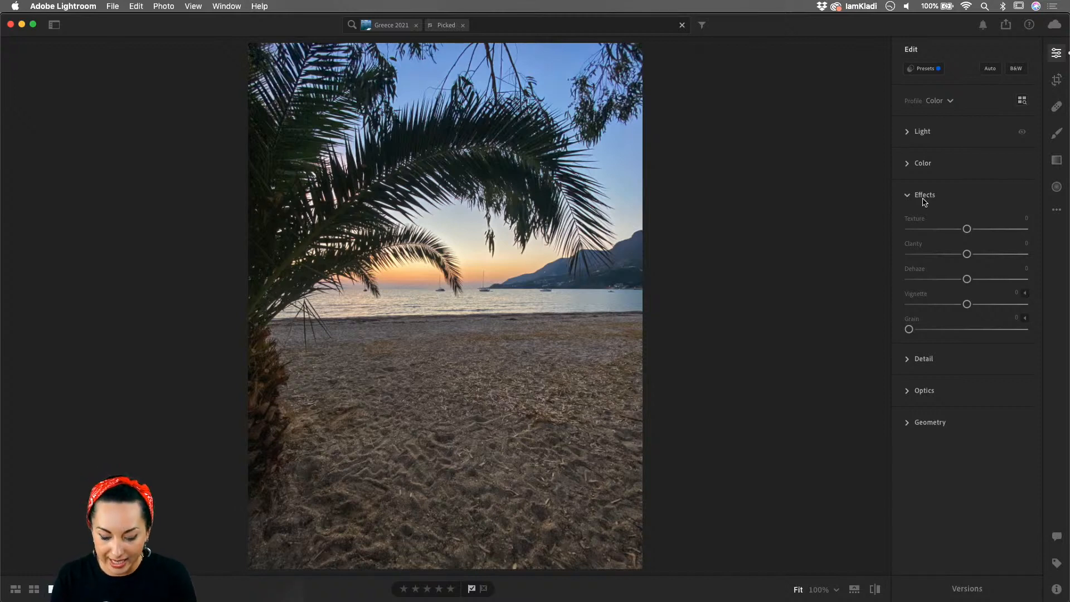
key("alt")
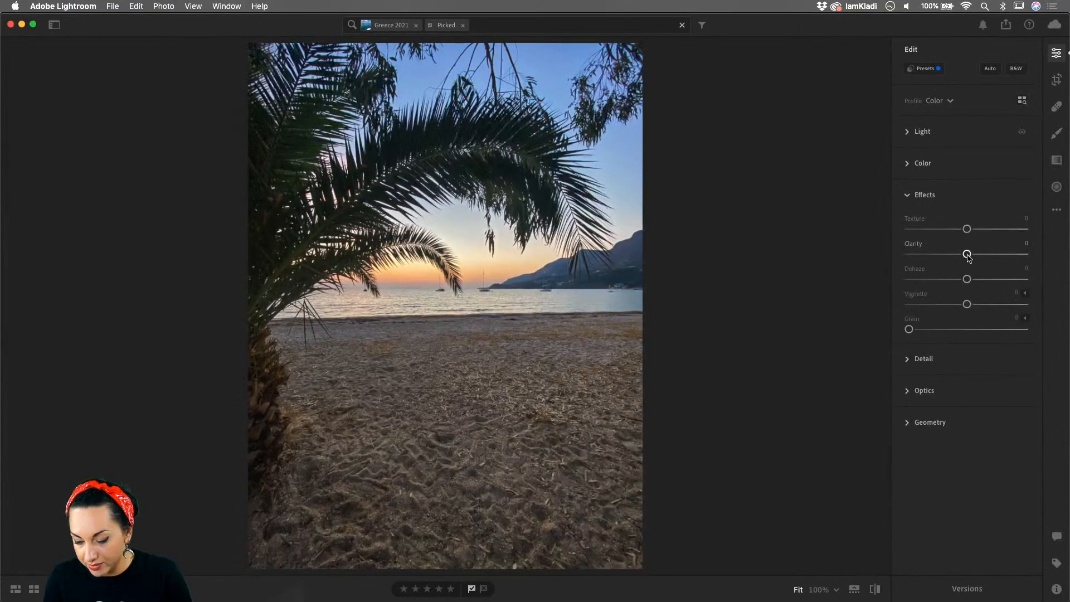
left_click_drag(864, 310, 889, 317)
left_click_drag(980, 255, 1001, 261)
left_click_drag(1015, 262, 1015, 263)
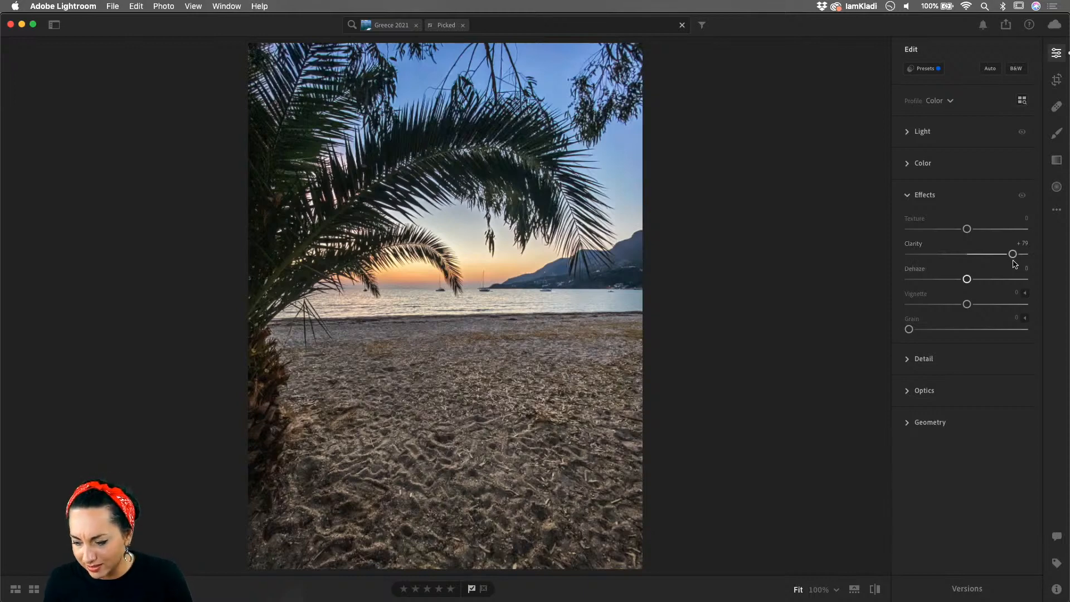
mouse_move(1011, 254)
left_mouse_down()
mouse_move(979, 253)
mouse_move(999, 254)
left_mouse_up()
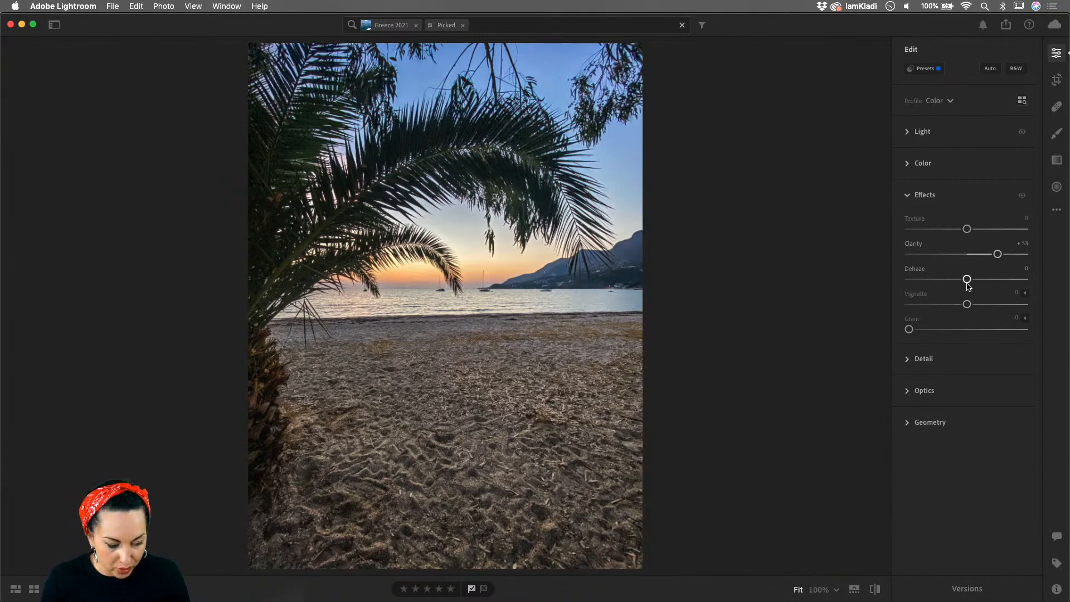
left_click_drag(968, 286, 992, 282)
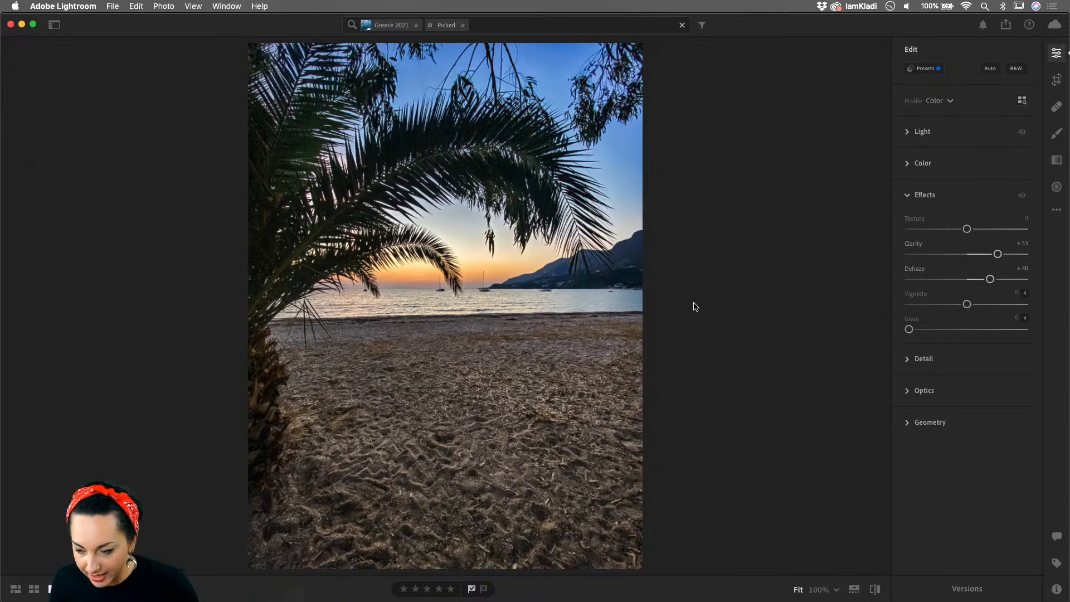
- Return to the square grid of picked photos and select all of them
left_click(1004, 28)
left_click(707, 99)
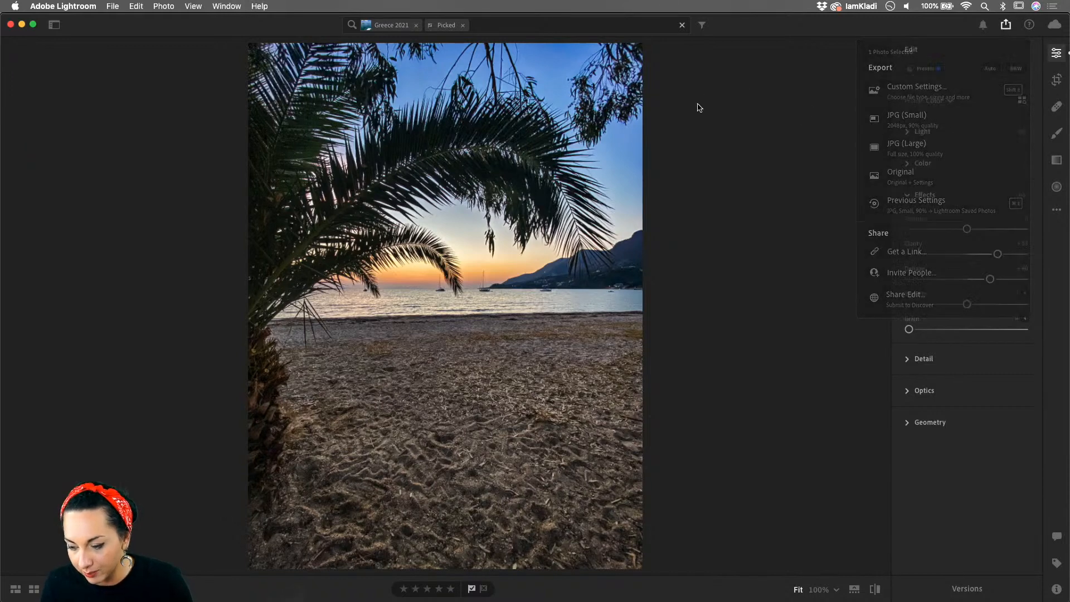
left_click(34, 589)
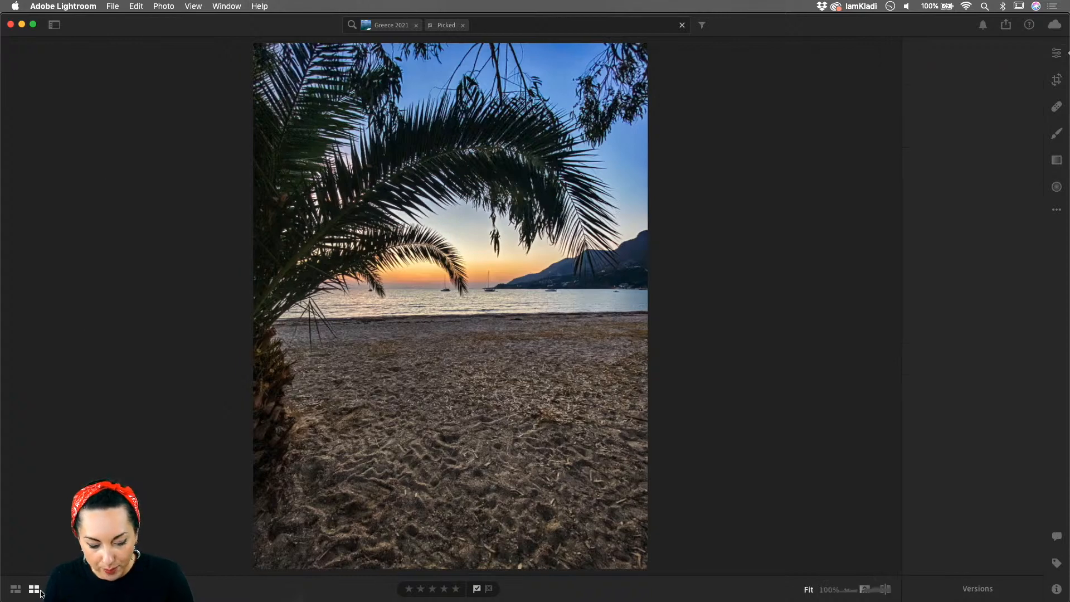
left_click(65, 142)
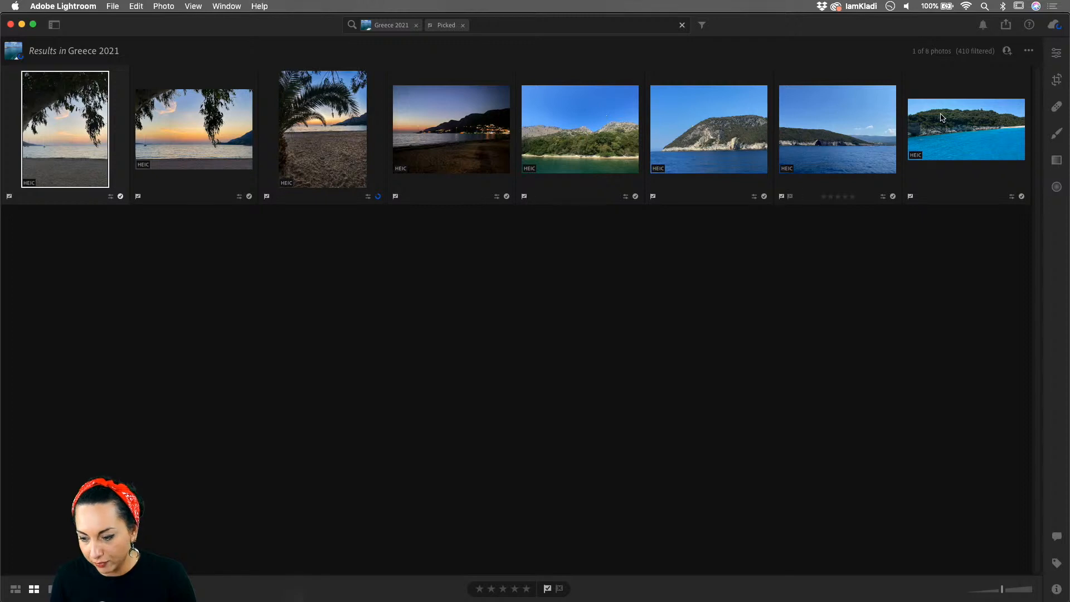
key("super+a")
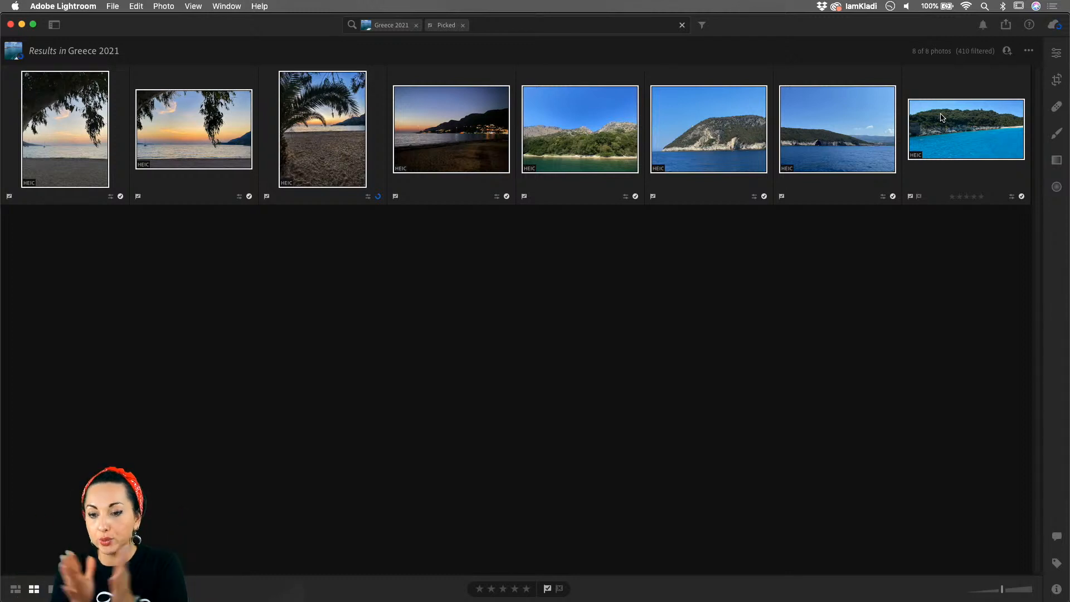
- Export the selected photos as small JPG files at 90% quality with all metadata to the Lightroom Saved Photos folder
right_click(942, 118)
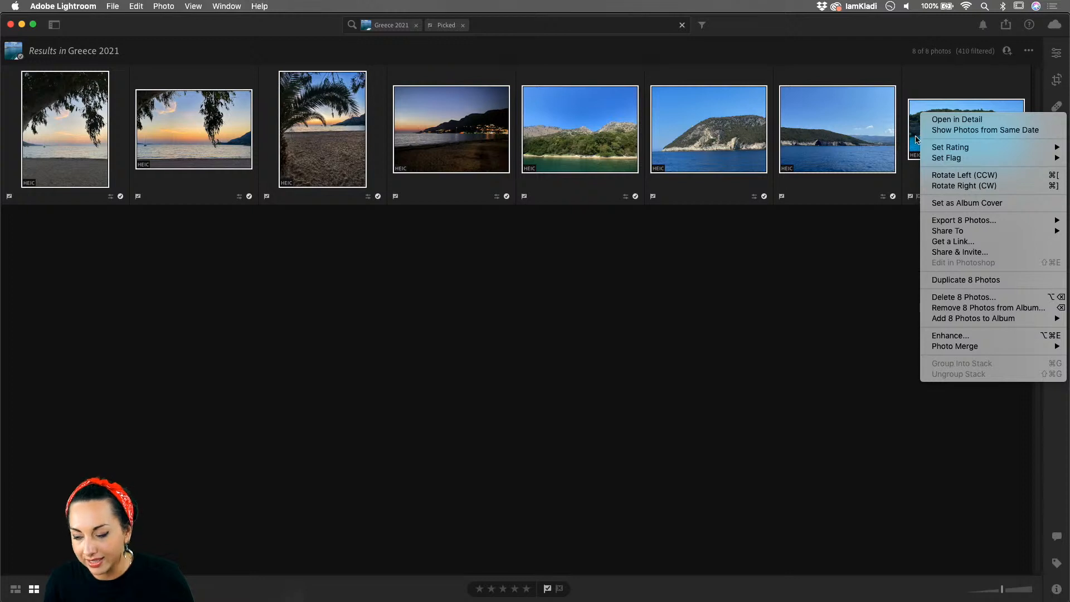
mouse_move(928, 222)
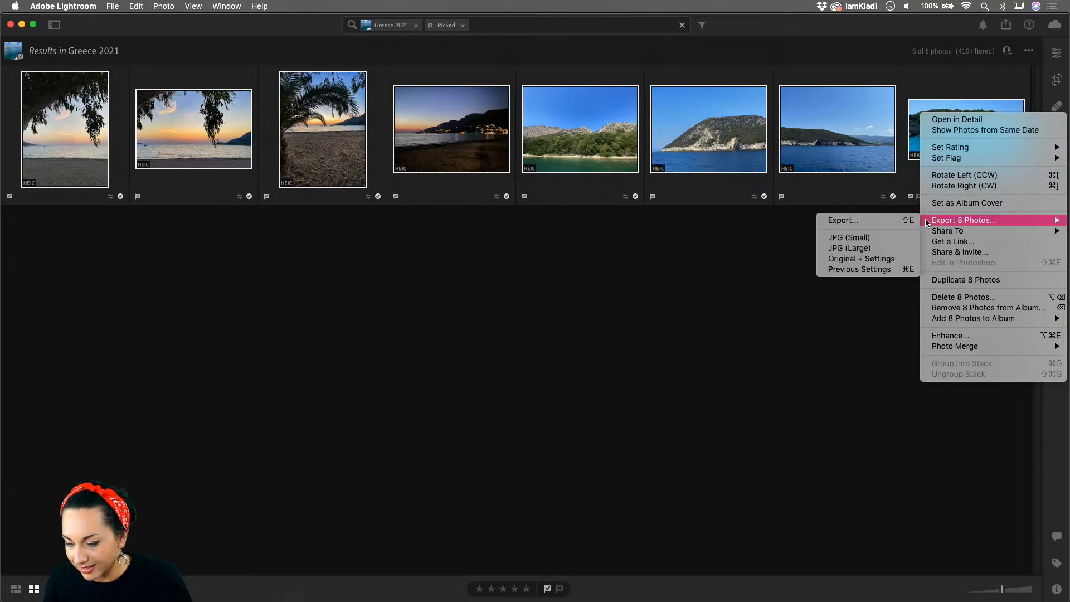
left_click(888, 223)
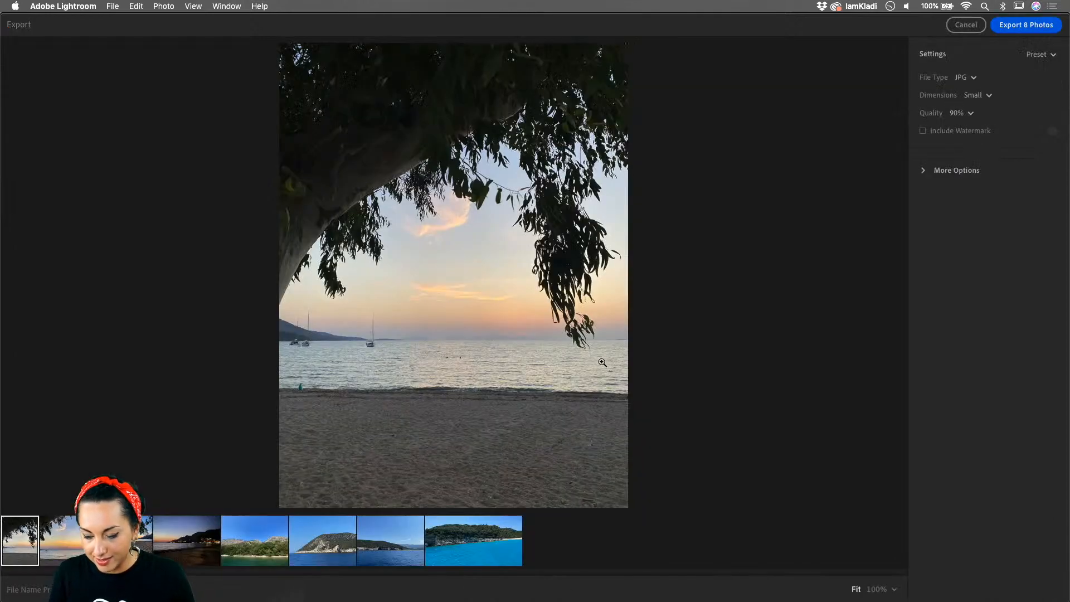
left_click(921, 173)
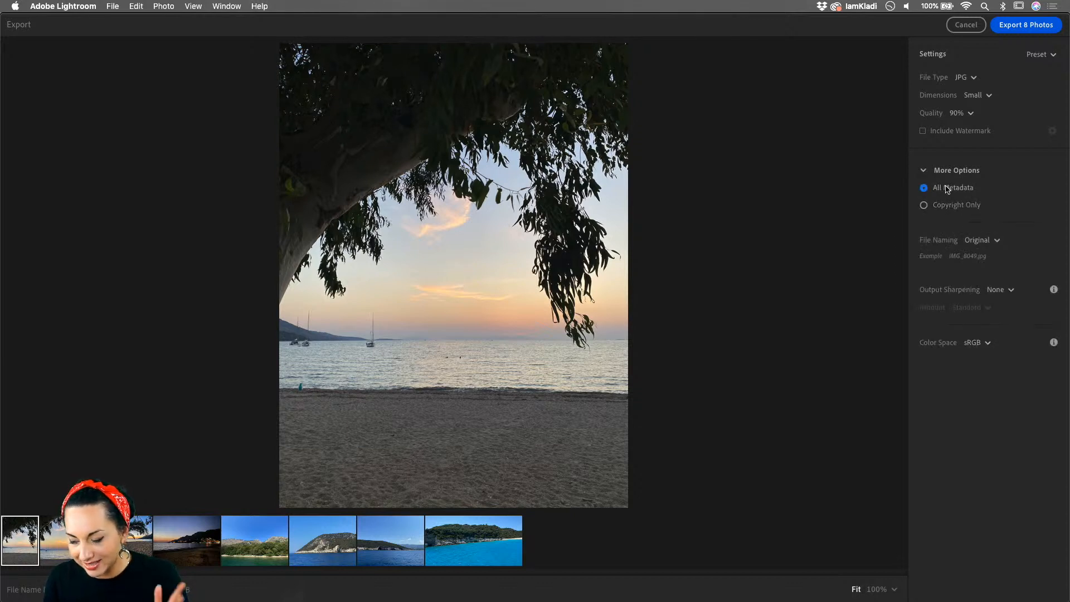
left_click(1017, 27)
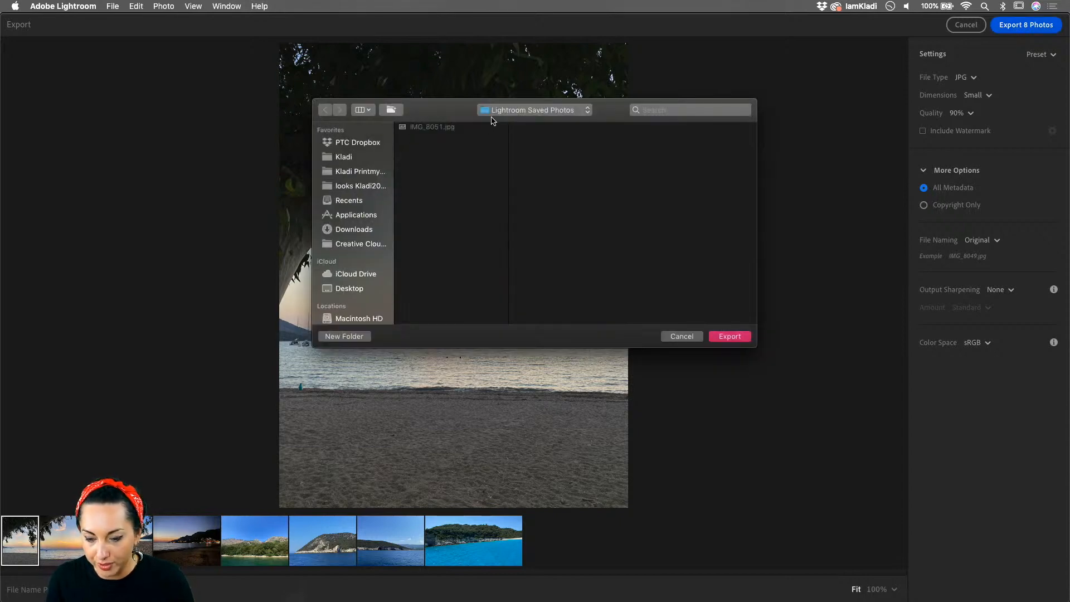
left_click(737, 337)
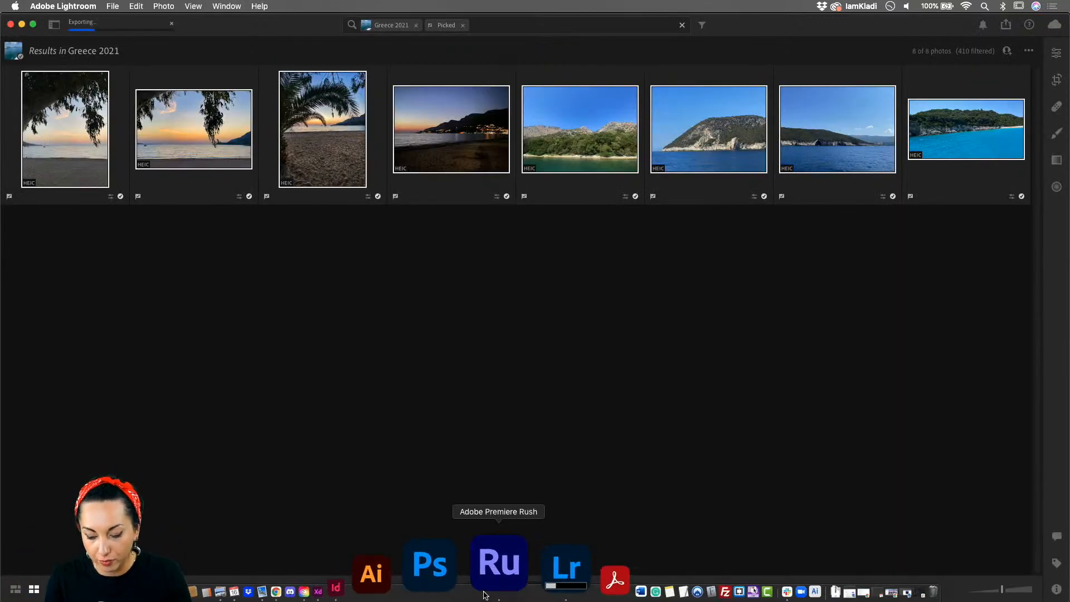
- Switch to Premiere Rush, start a new project and browse to the Lightroom Saved Photos folder in Pictures for its media
left_click(485, 594)
left_click(585, 330)
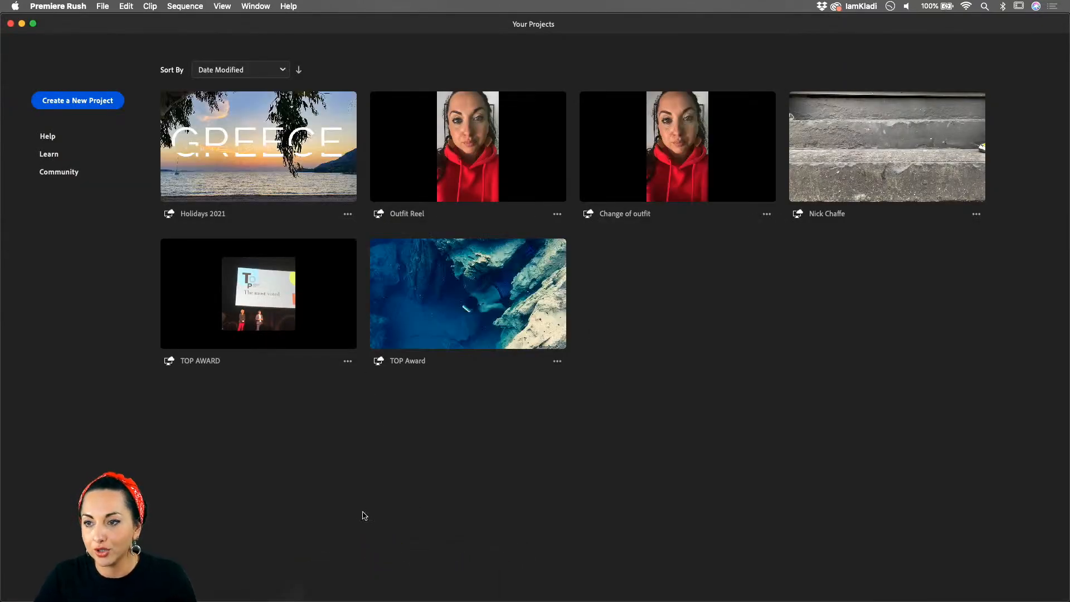
left_click(72, 102)
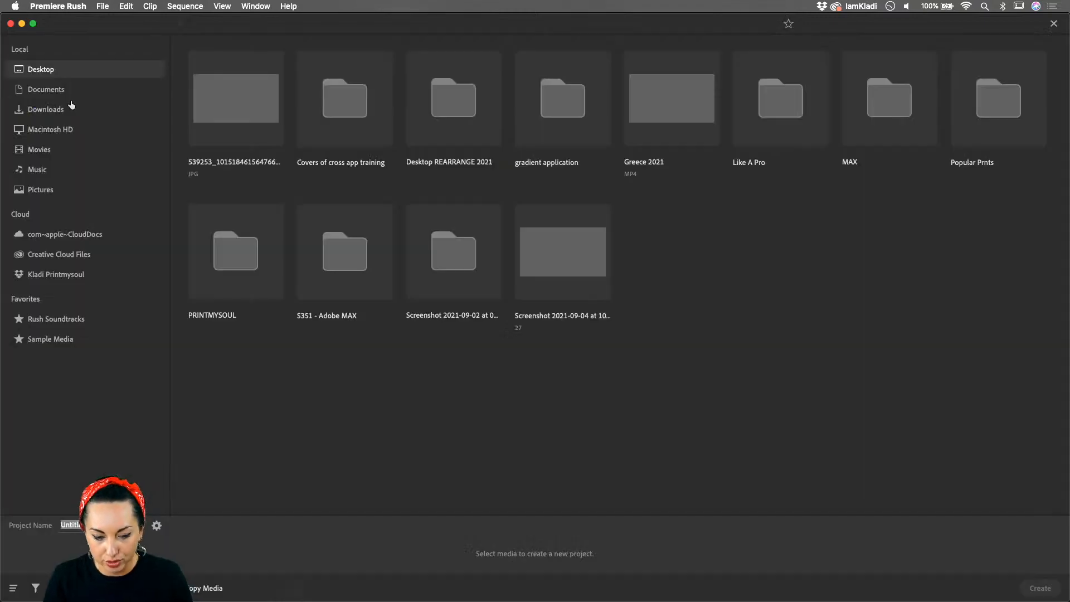
left_click(40, 190)
left_click(370, 98)
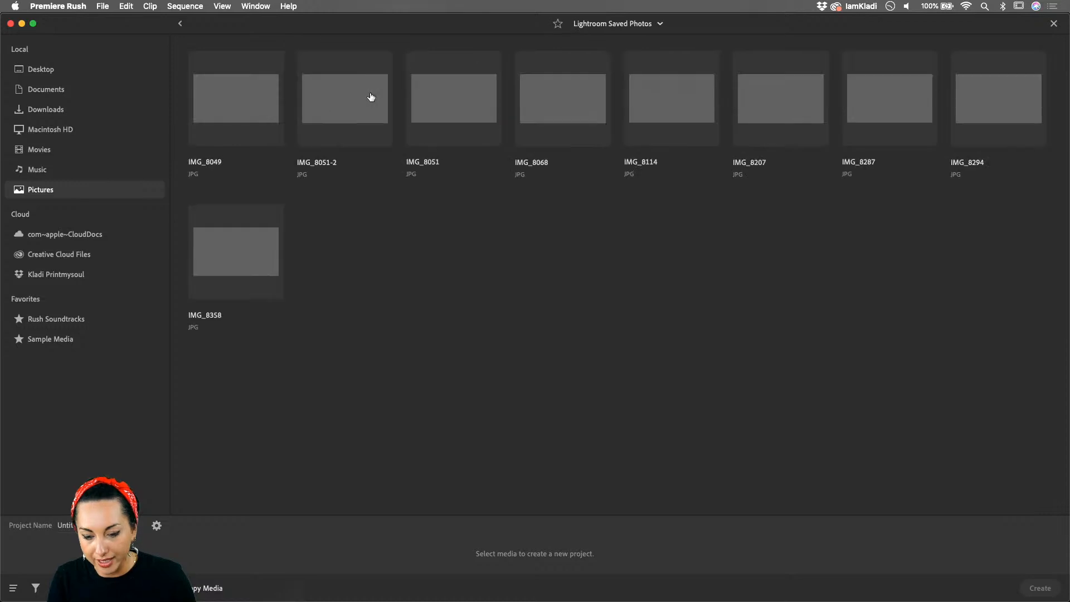
- Select IMG_8051-2, IMG_8358, IMG_8051, IMG_8068 and IMG_8114, in that order, as media for the new project
left_click(354, 98)
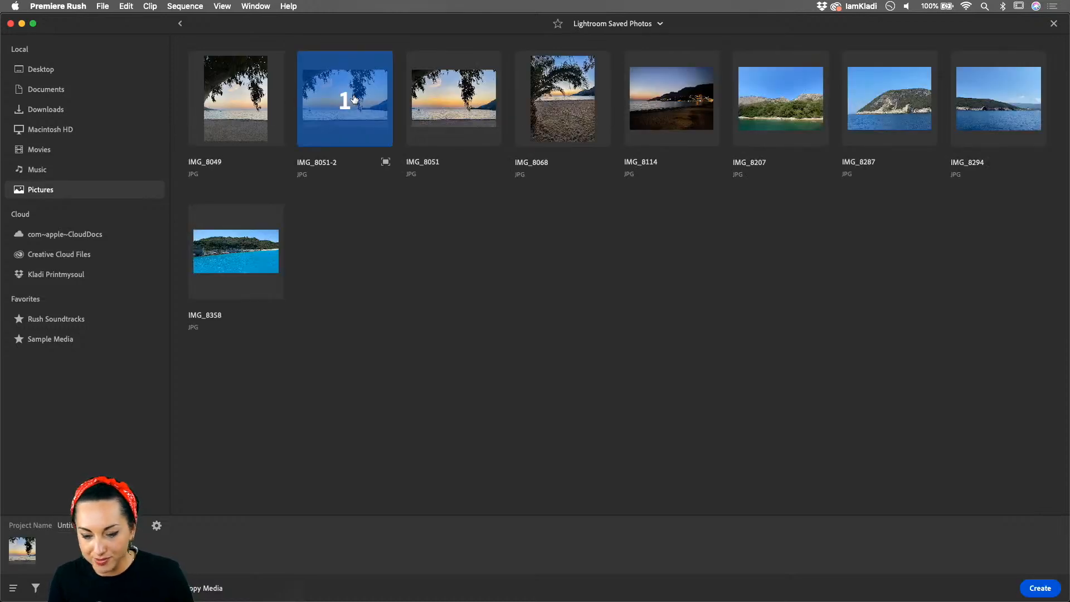
left_click(254, 241)
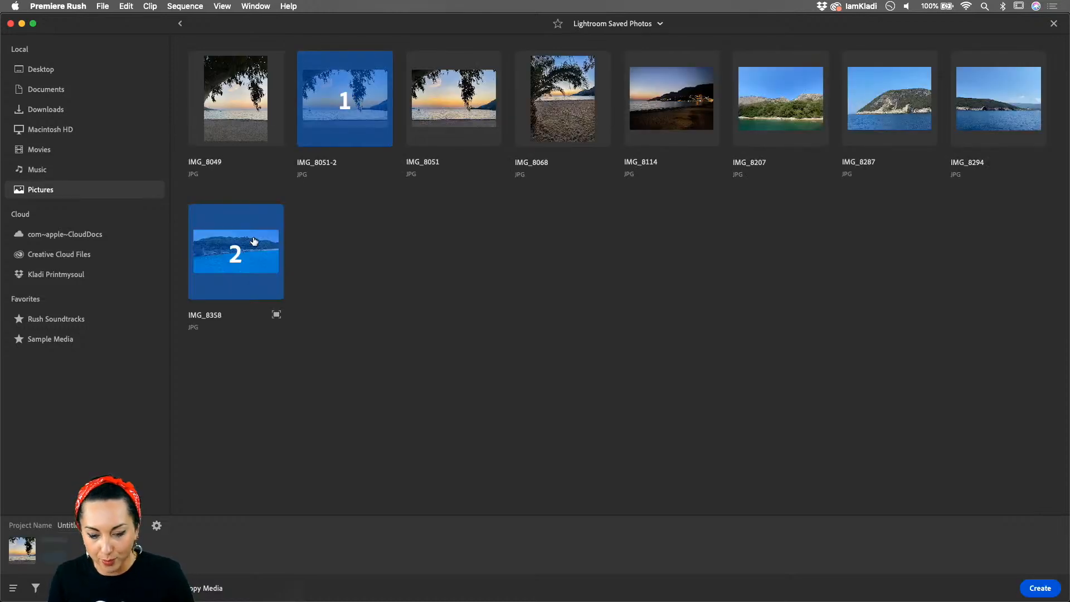
left_click(454, 131)
left_click(555, 133)
left_click(626, 123)
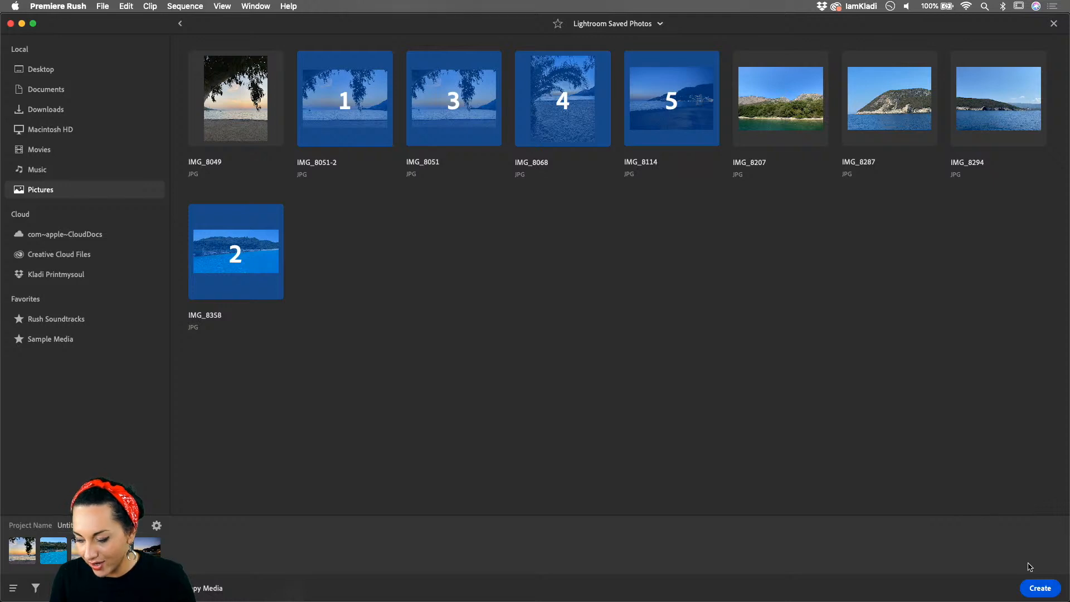
- Create the project from the five selected photos
left_click(1038, 588)
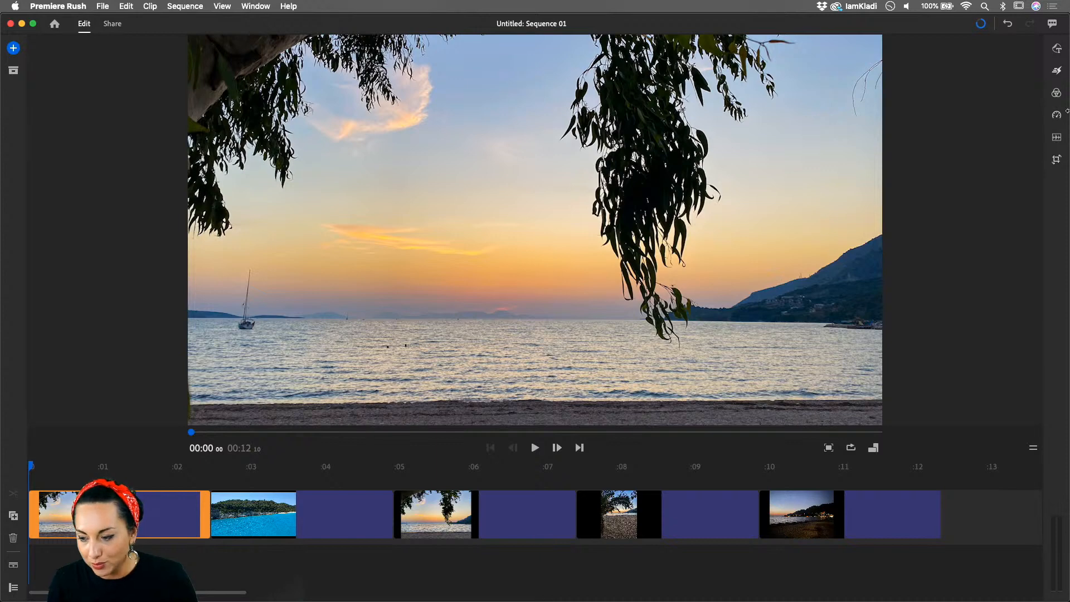
- Open the audio browser and search its library for "summer"
left_click(1058, 137)
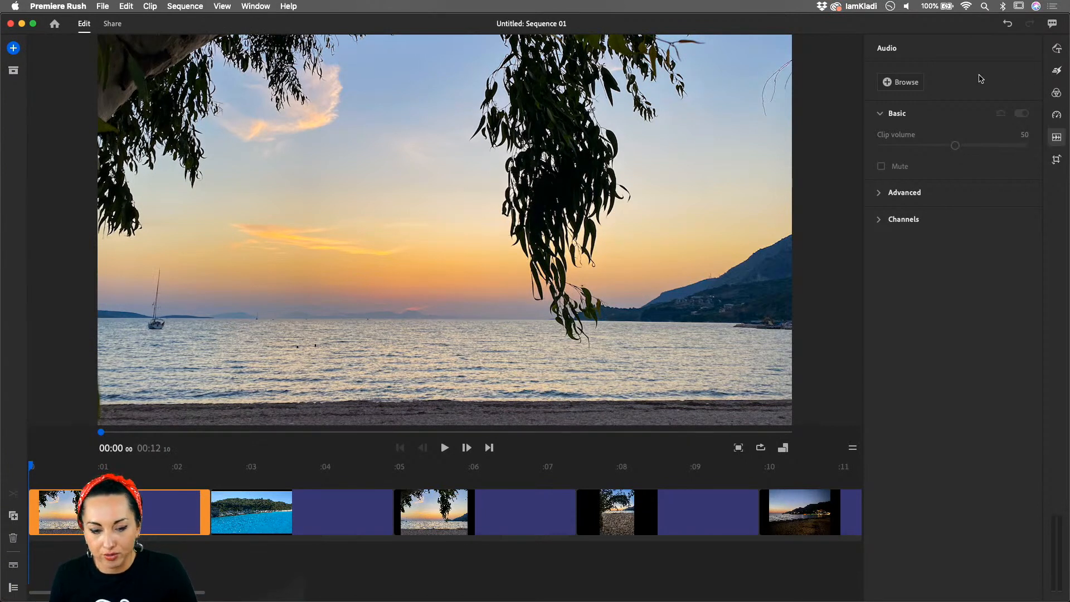
left_click(902, 82)
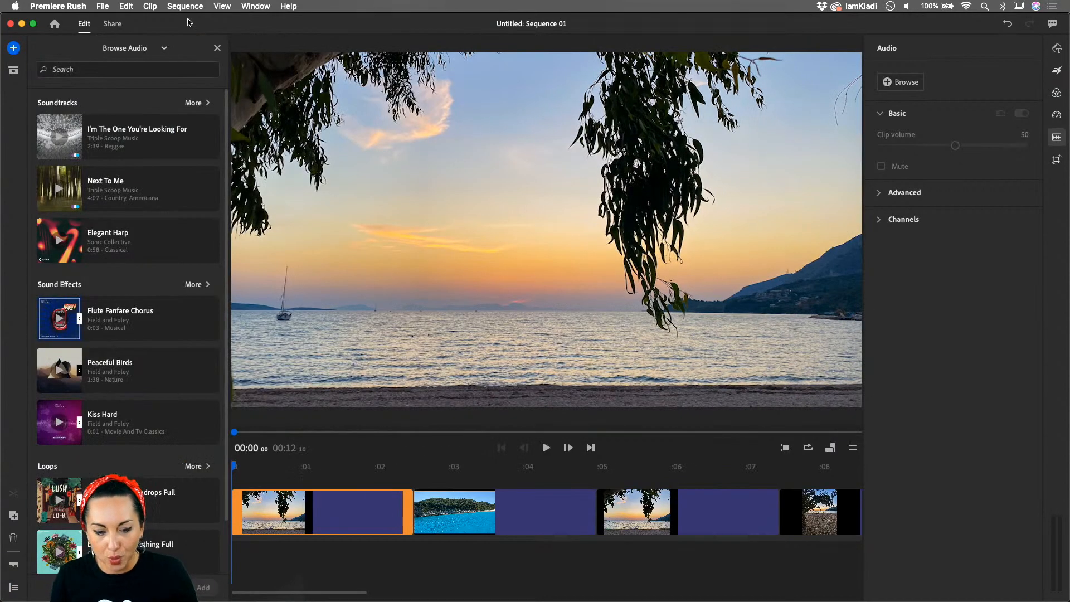
left_click(124, 70)
type("summer")
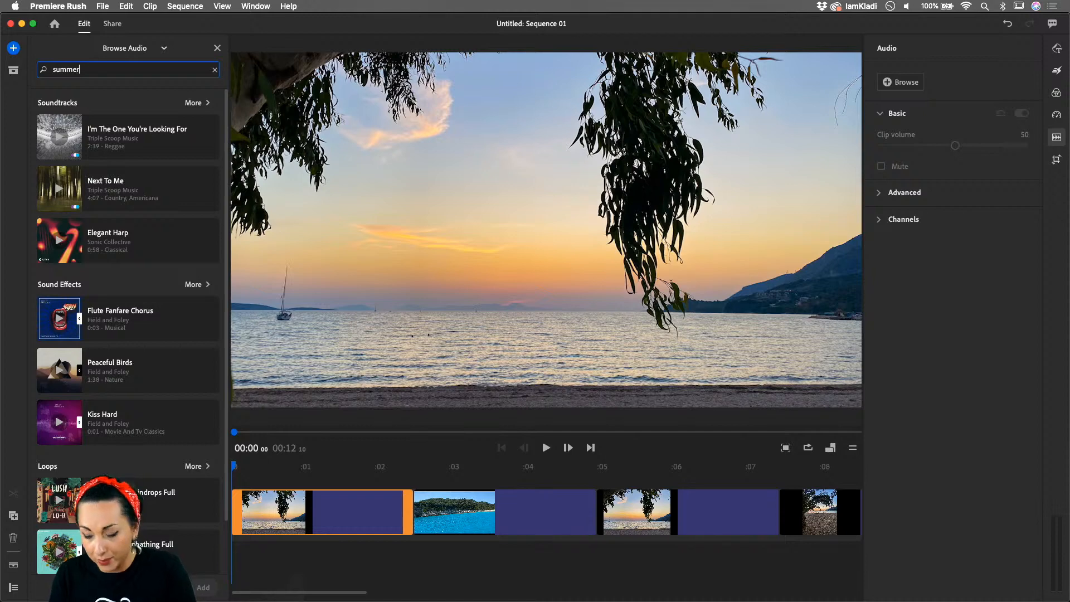
key("Return")
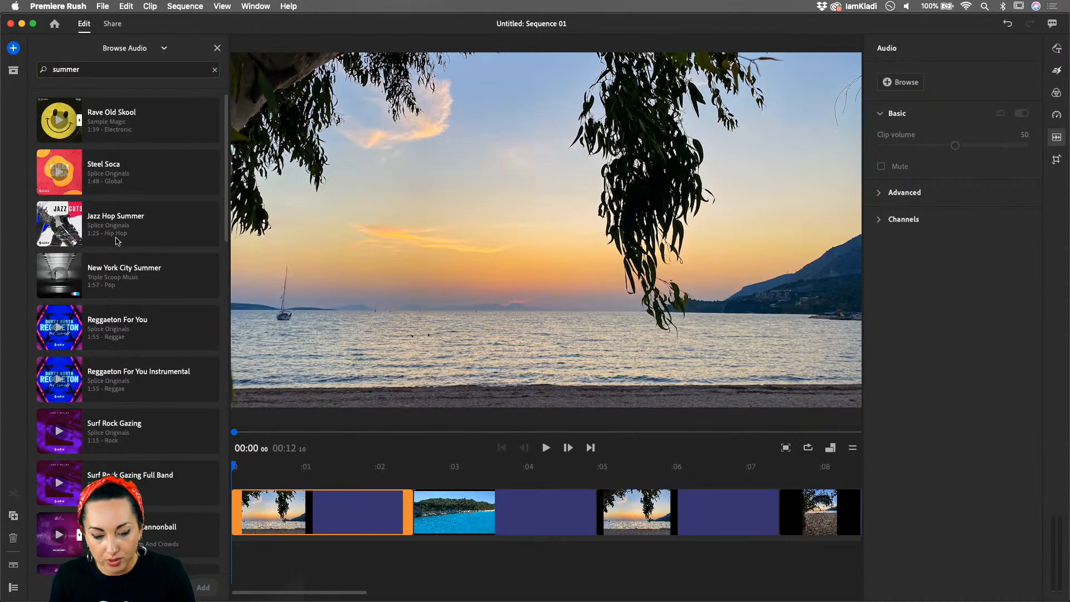
scroll(124, 378, "down", 5)
scroll(120, 379, "up", 5)
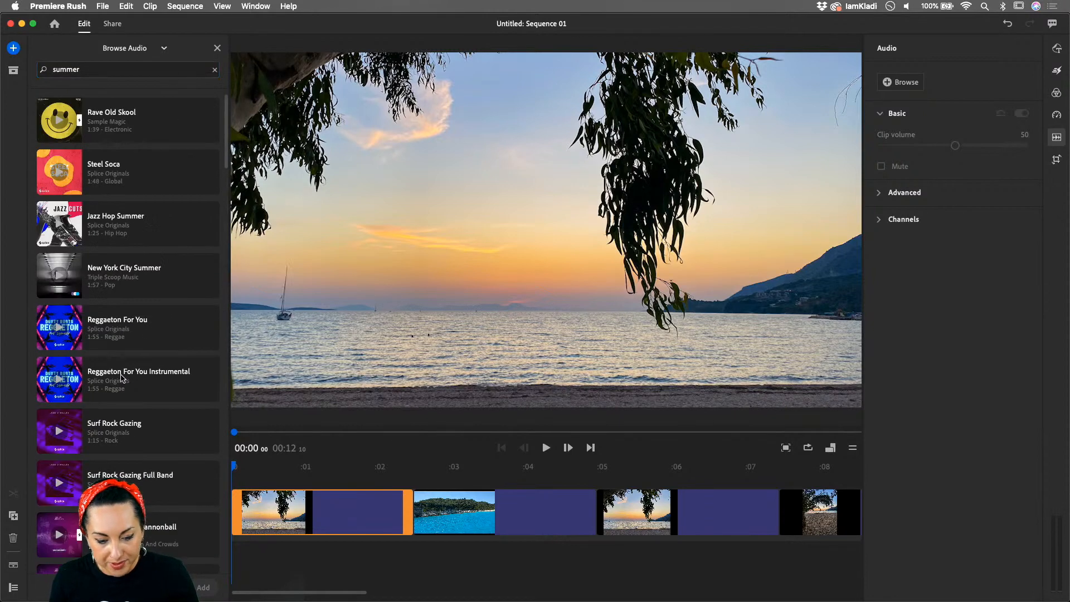
- Add the Jazz Hop Summer soundtrack under the photo clips, close the audio browser and play the opening of the sequence
left_click(103, 220)
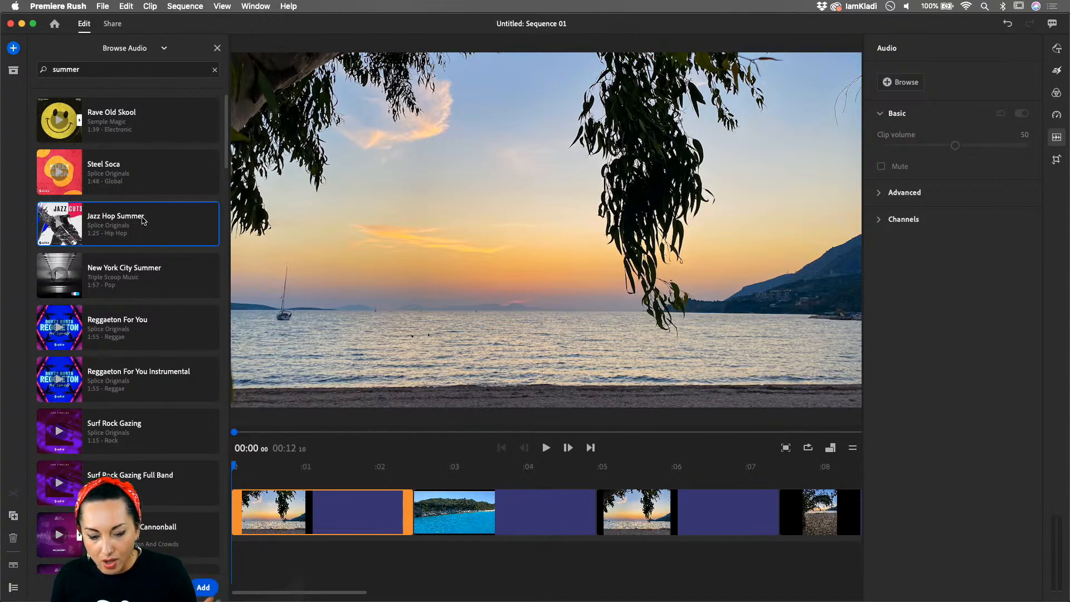
left_click(56, 120)
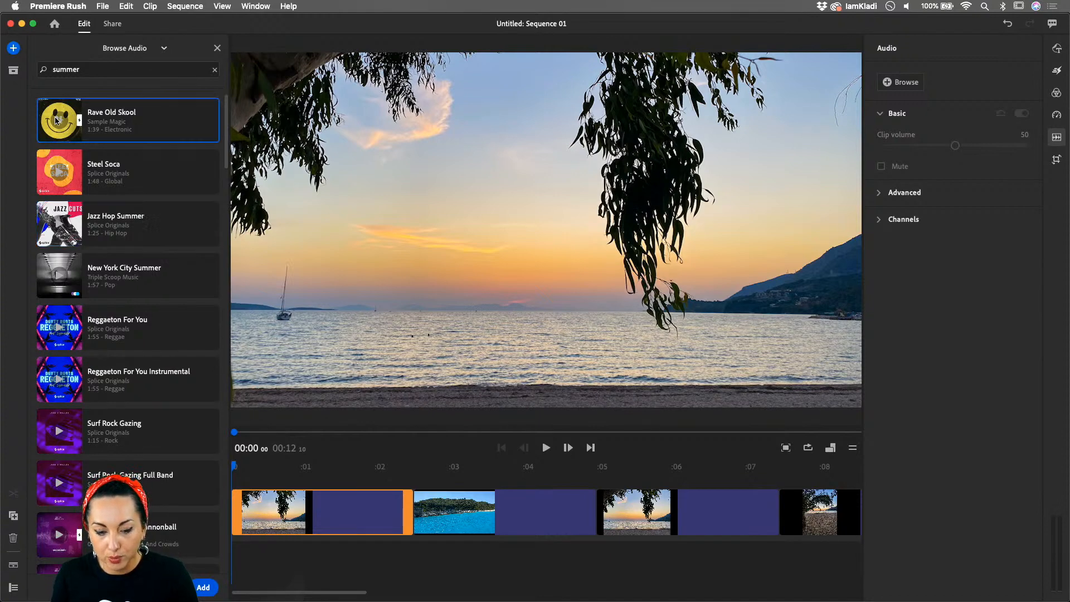
key("XF86AudioRaiseVolume")
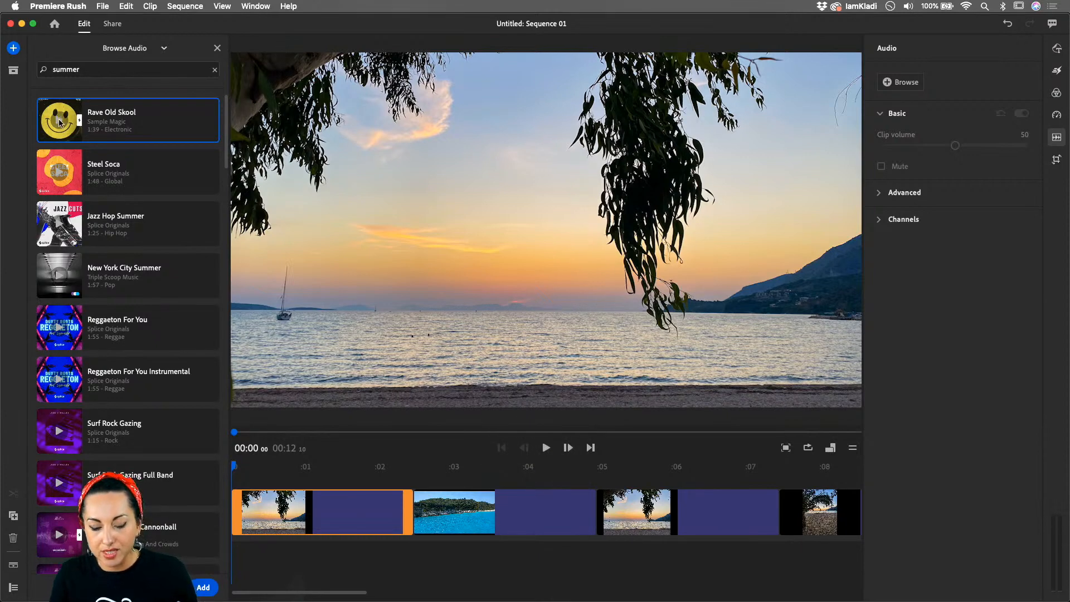
left_click(173, 224)
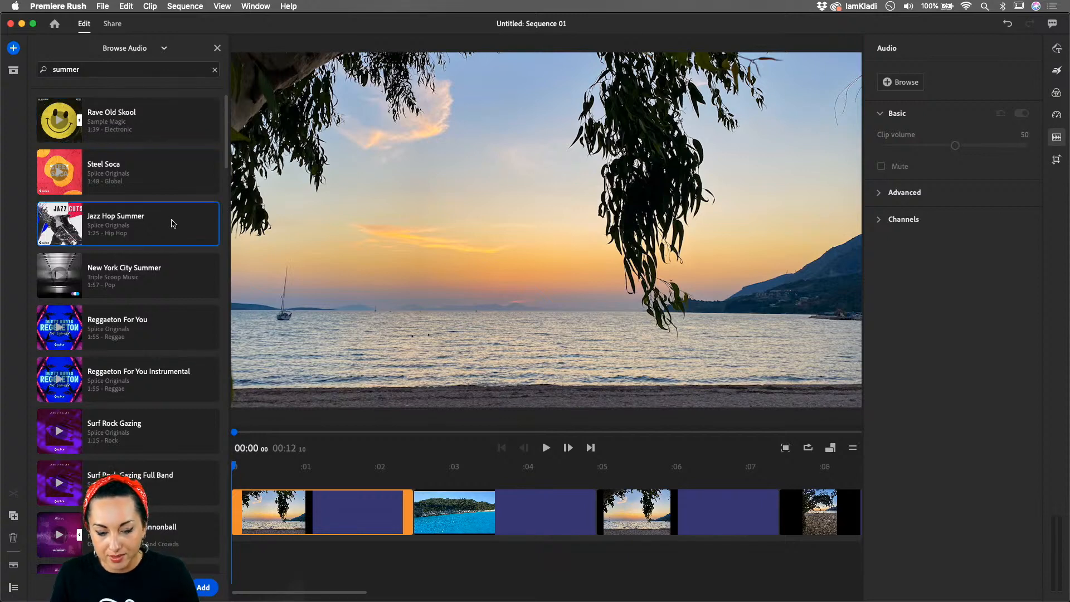
left_click(204, 588)
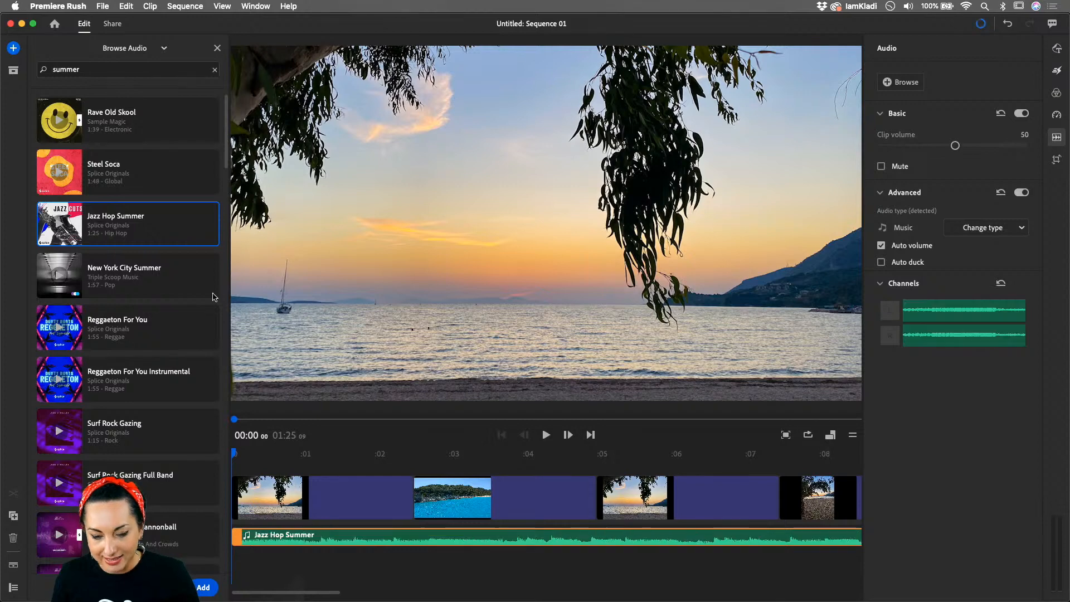
left_click(217, 48)
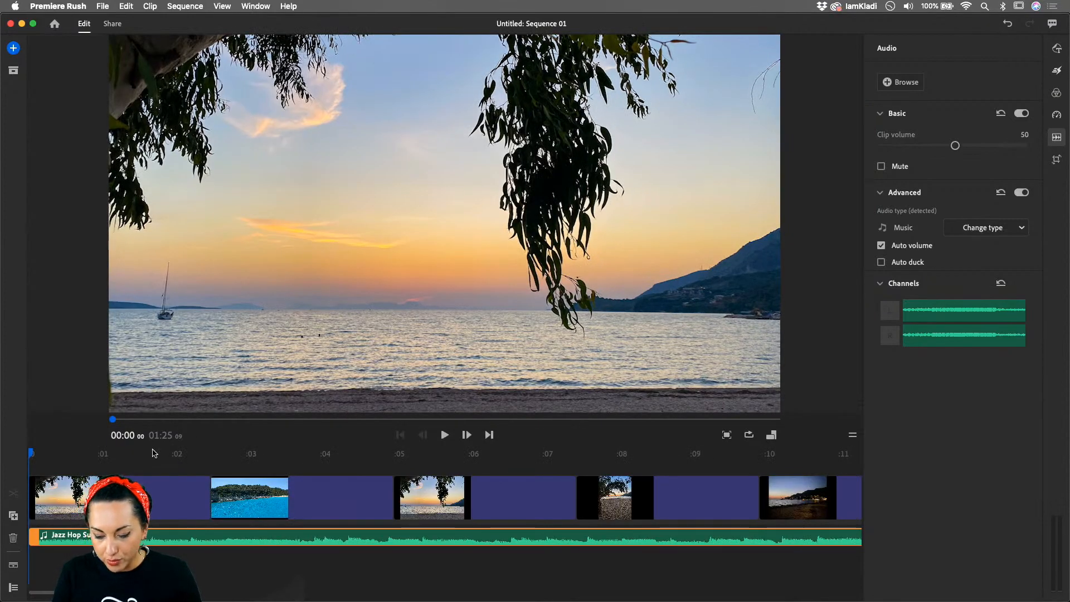
key("space")
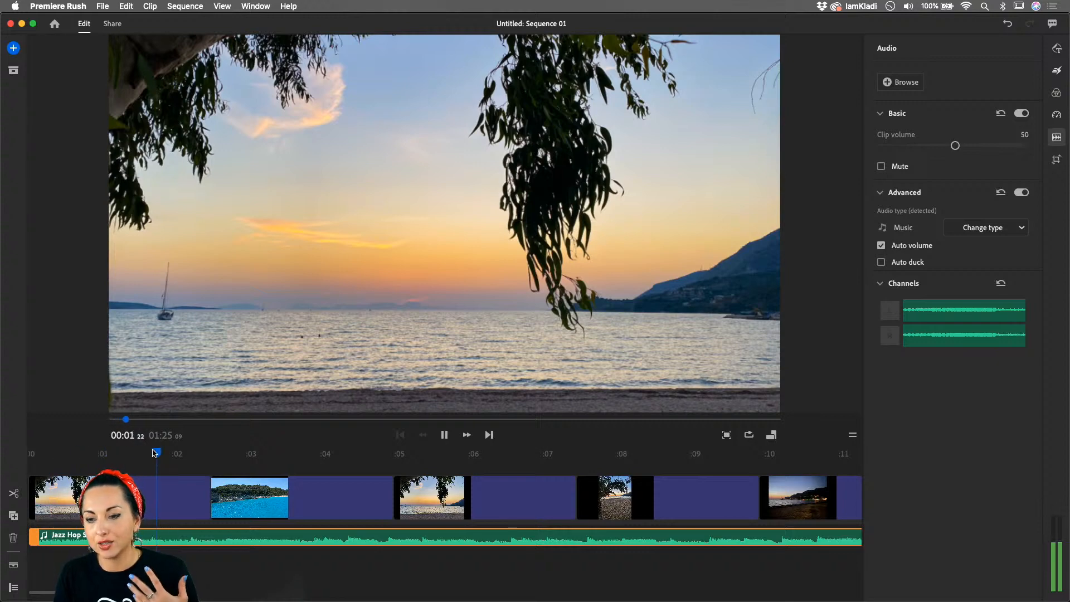
key("space")
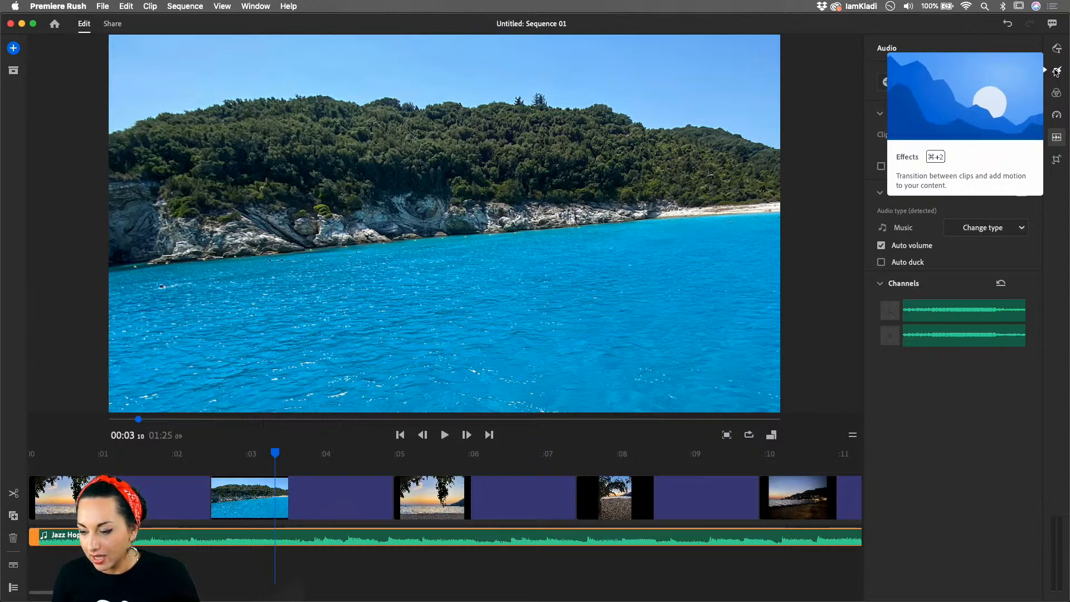
- Apply Dissolve transitions of 0.50 sec to the first four photo clips in the timeline
left_click(1056, 72)
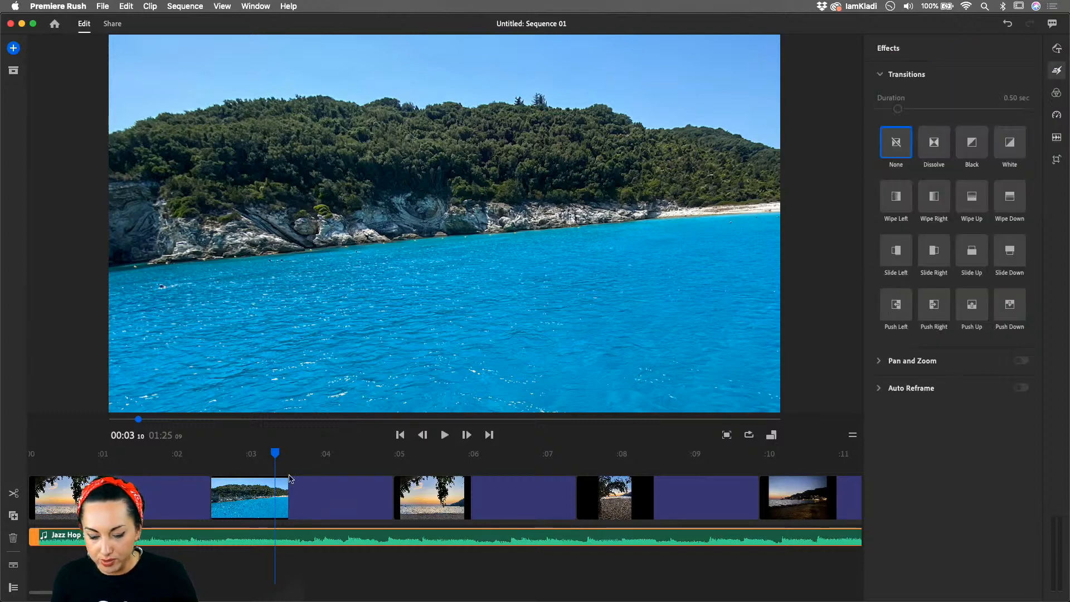
left_click(105, 496)
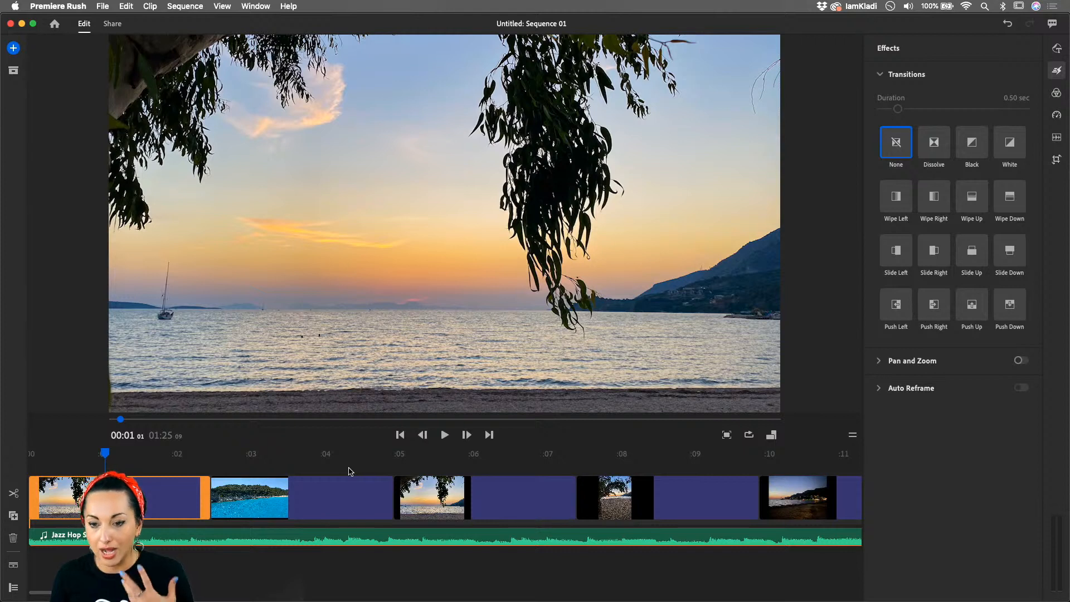
left_click(938, 140)
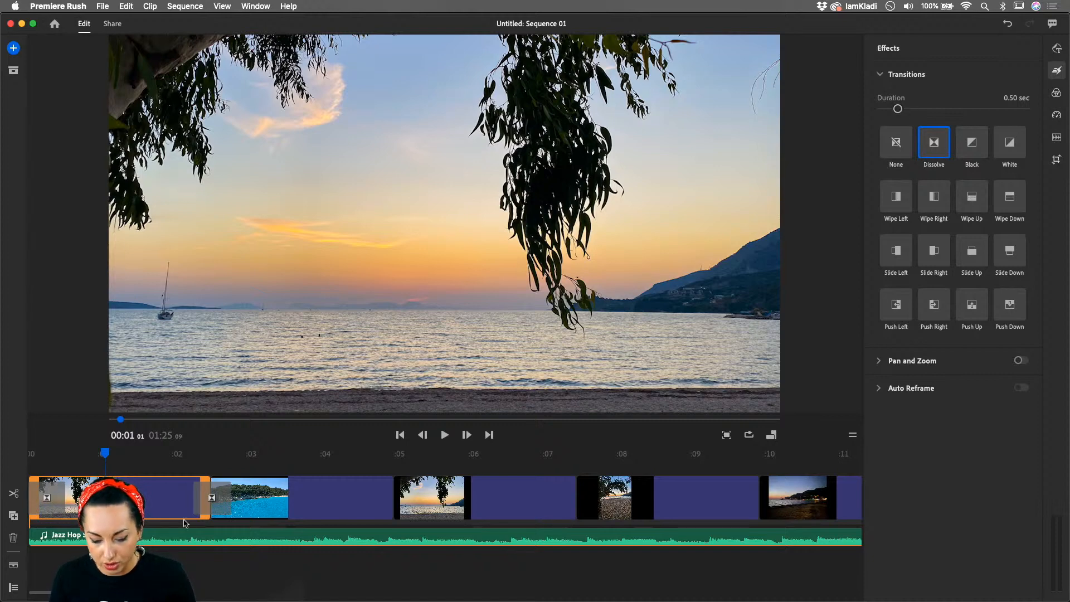
left_click(328, 501)
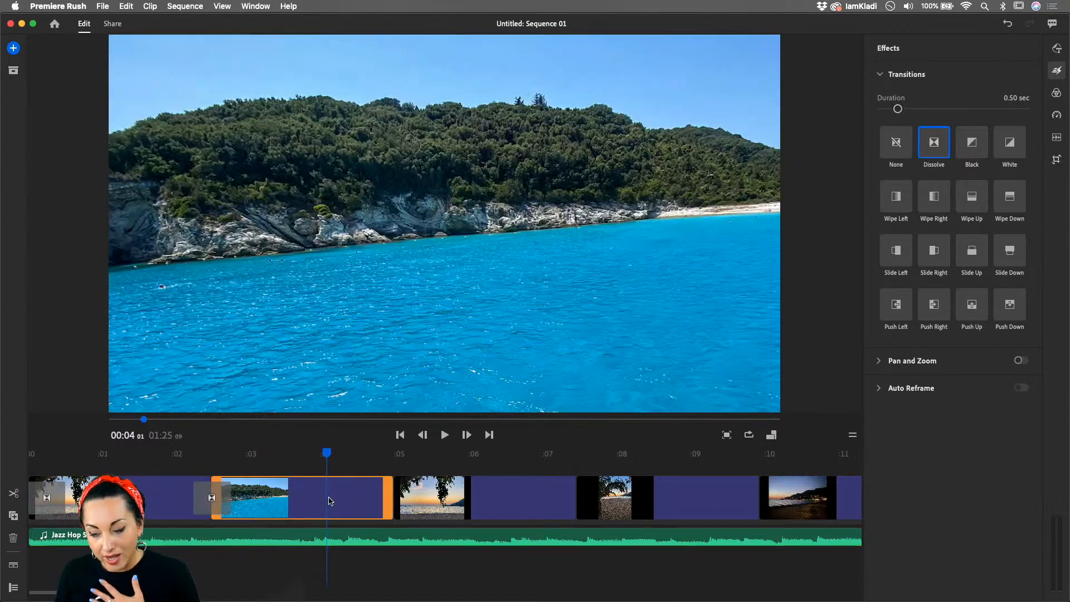
left_click(946, 147)
left_click(486, 490)
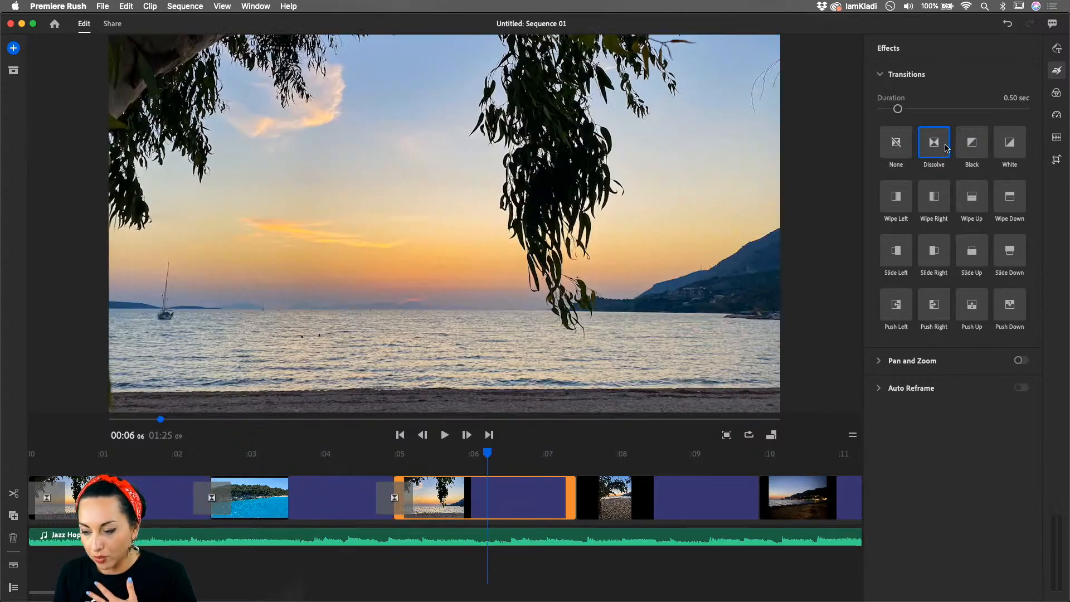
left_click(945, 147)
left_click(732, 493)
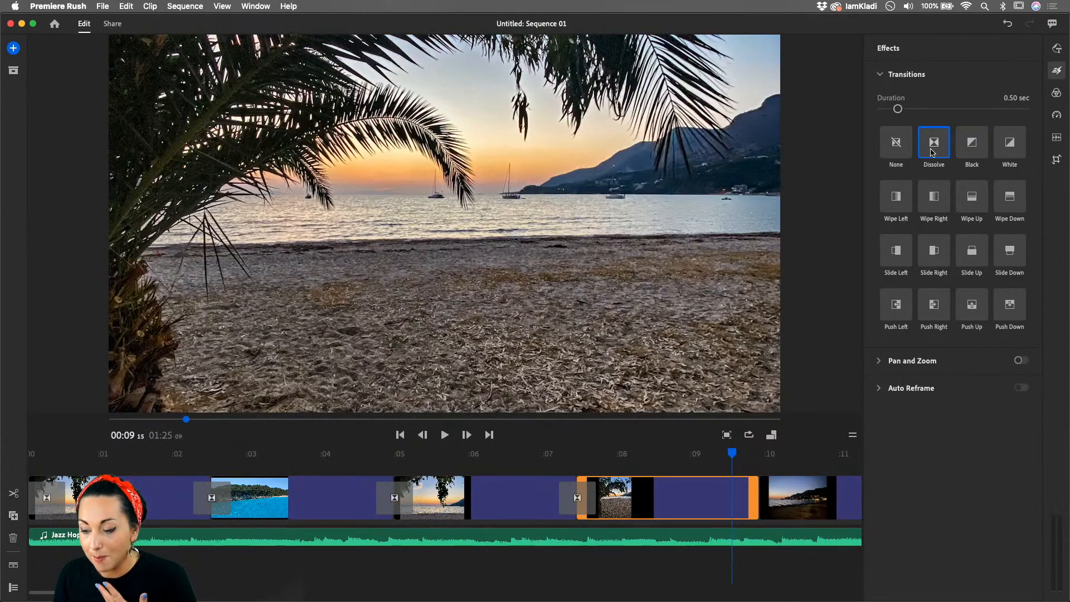
left_click(933, 152)
- Change the transition between the third and fourth photo clips to Wipe Up and play that part of the sequence
scroll(668, 502, "right", 5)
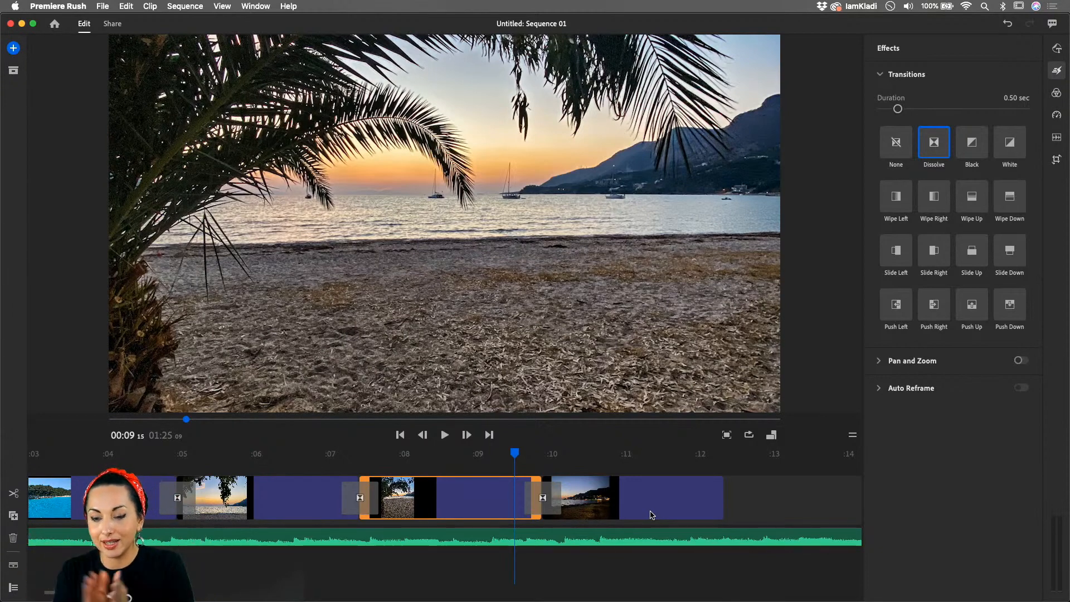
left_click(370, 499)
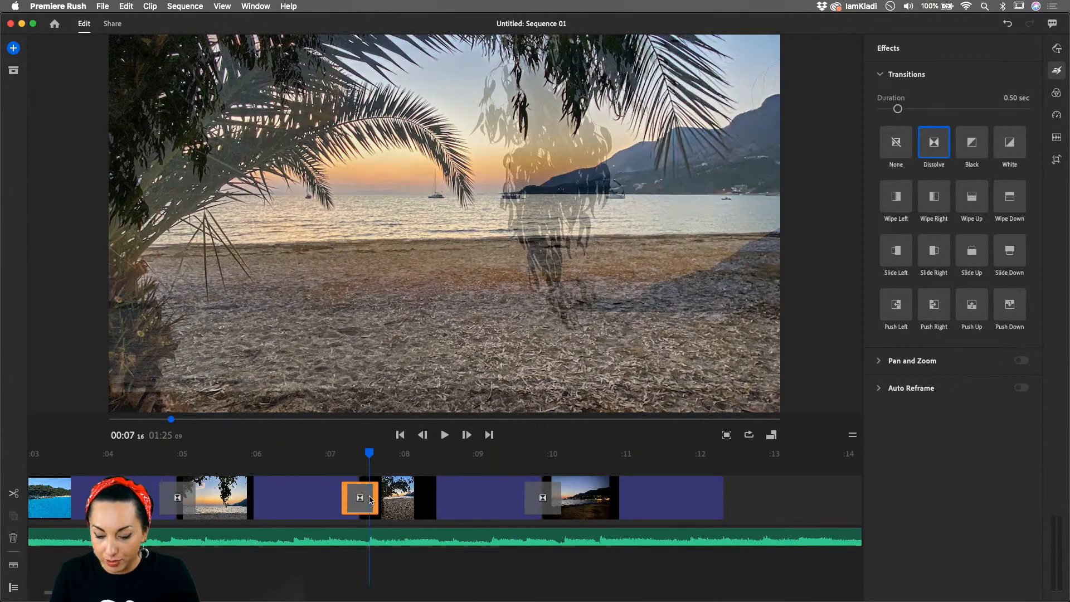
left_click(971, 202)
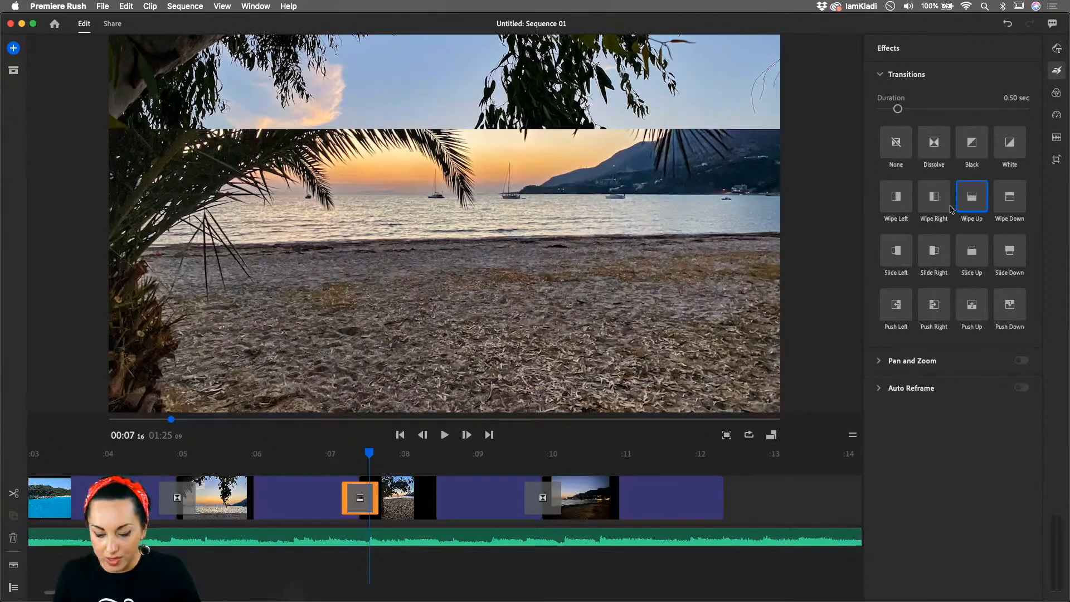
left_click(113, 455)
key("space")
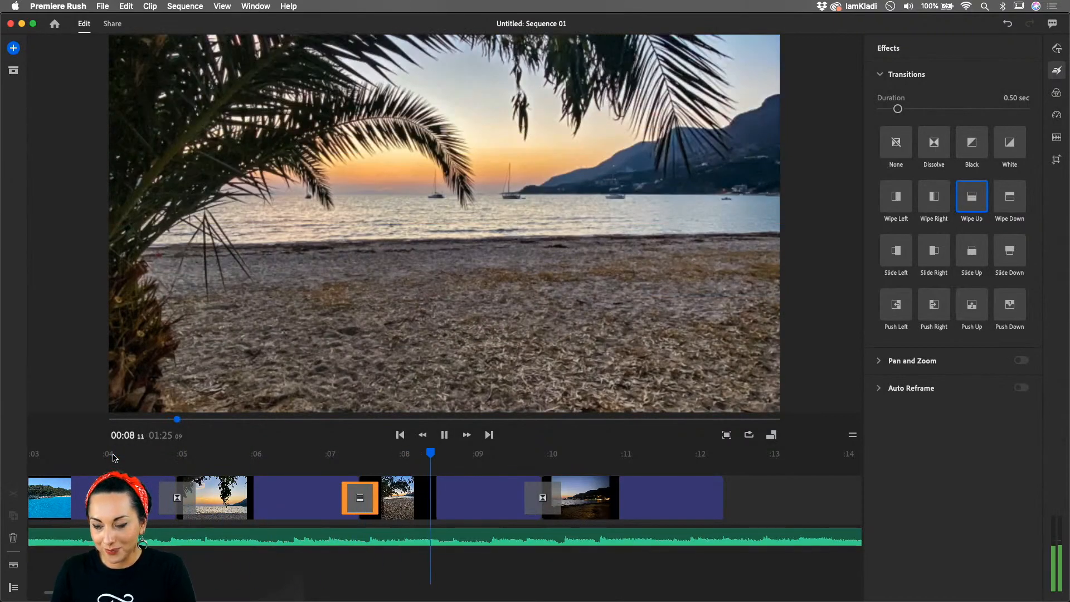
key("space")
- Return the playhead to the start of the sequence and open the Titles category of the graphics browser
left_click_drag(440, 454, 1, 497)
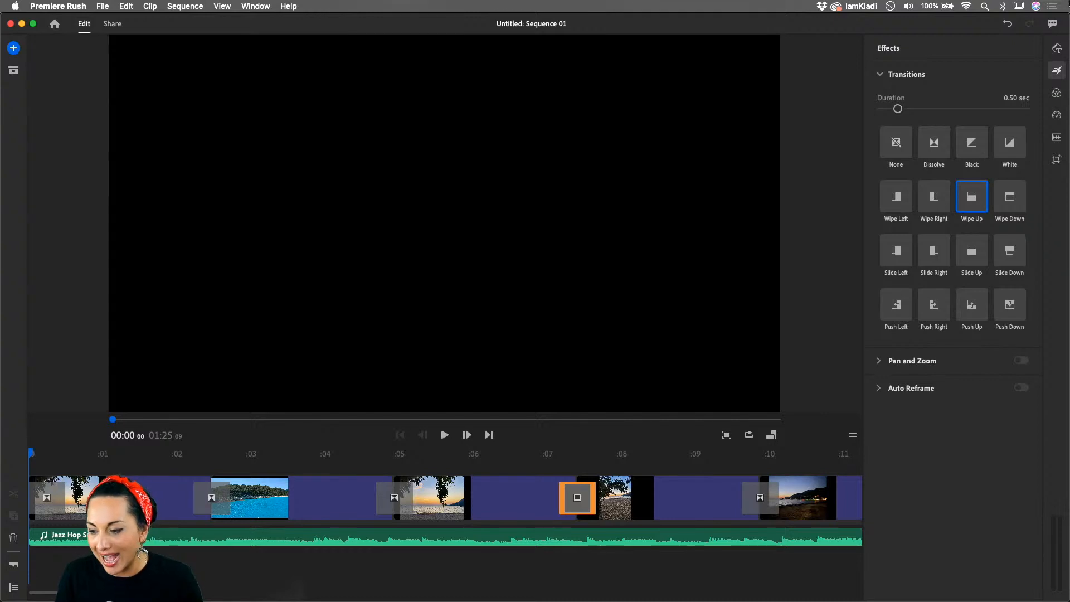
left_click(13, 49)
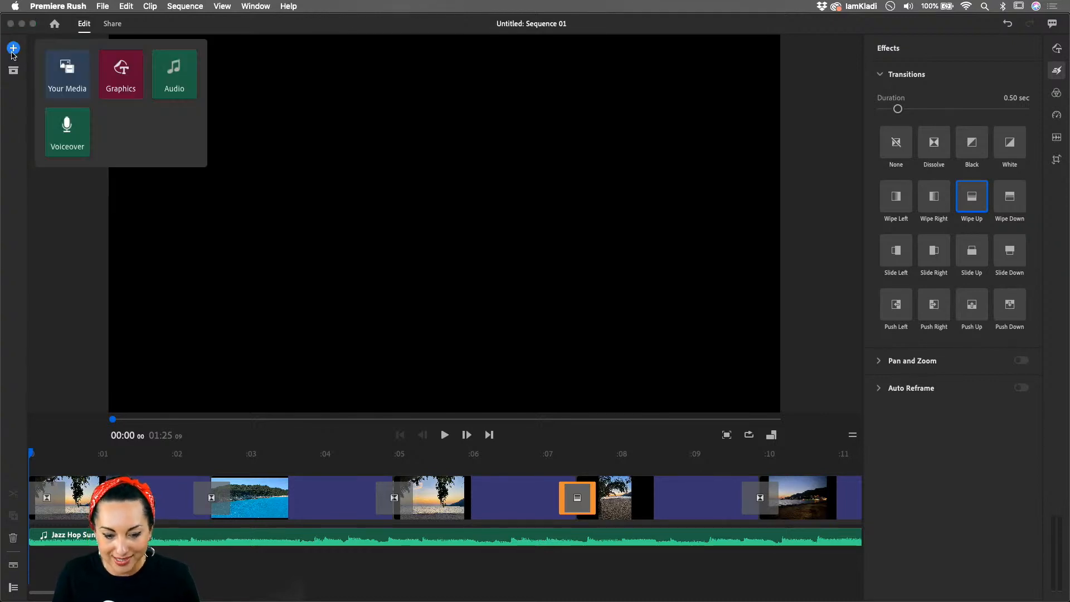
left_click(119, 78)
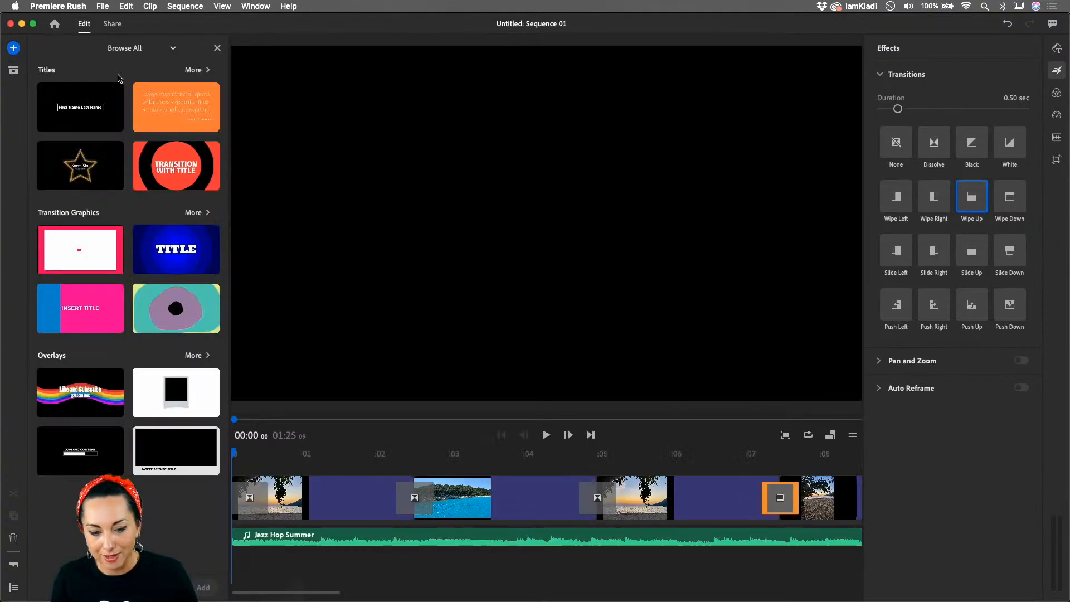
left_click(179, 53)
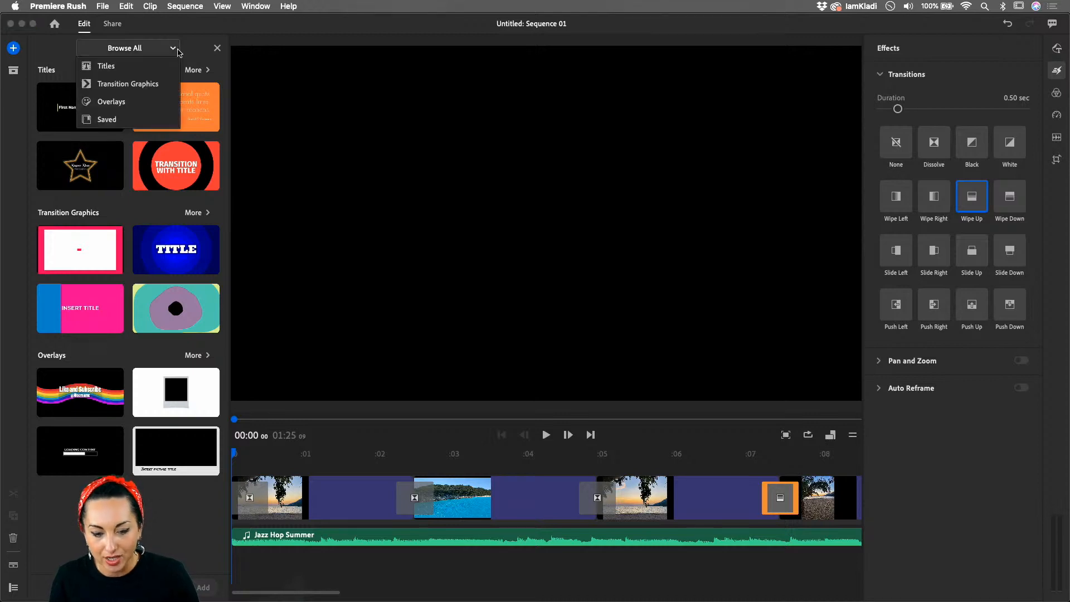
left_click(154, 66)
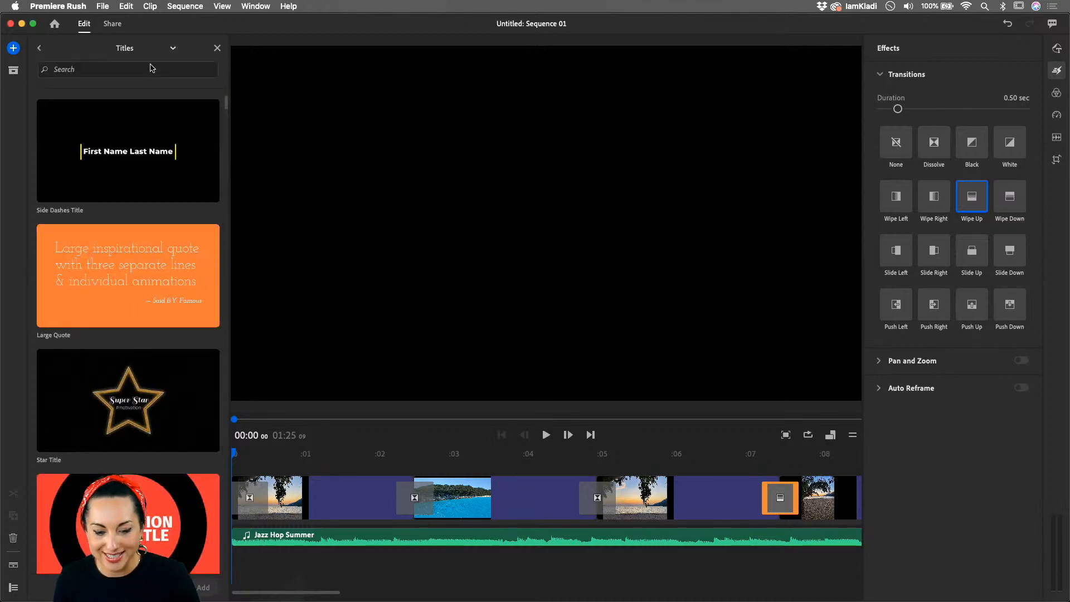
- Search the title templates for "minimal" and add the Bold Minimal Title at the start of the sequence
scroll(128, 267, "down", 20)
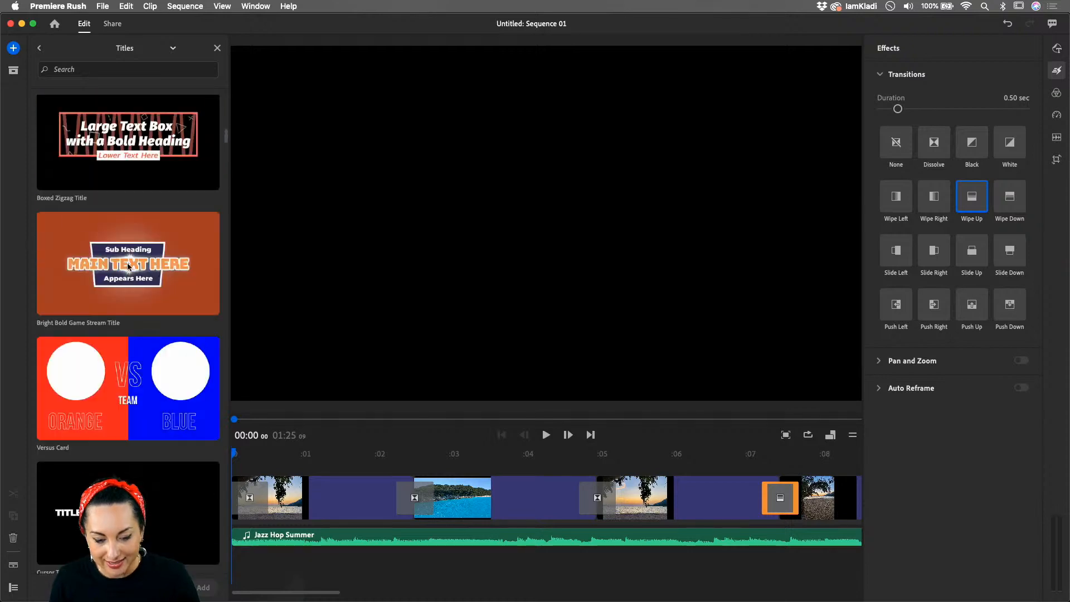
scroll(128, 267, "down", 10)
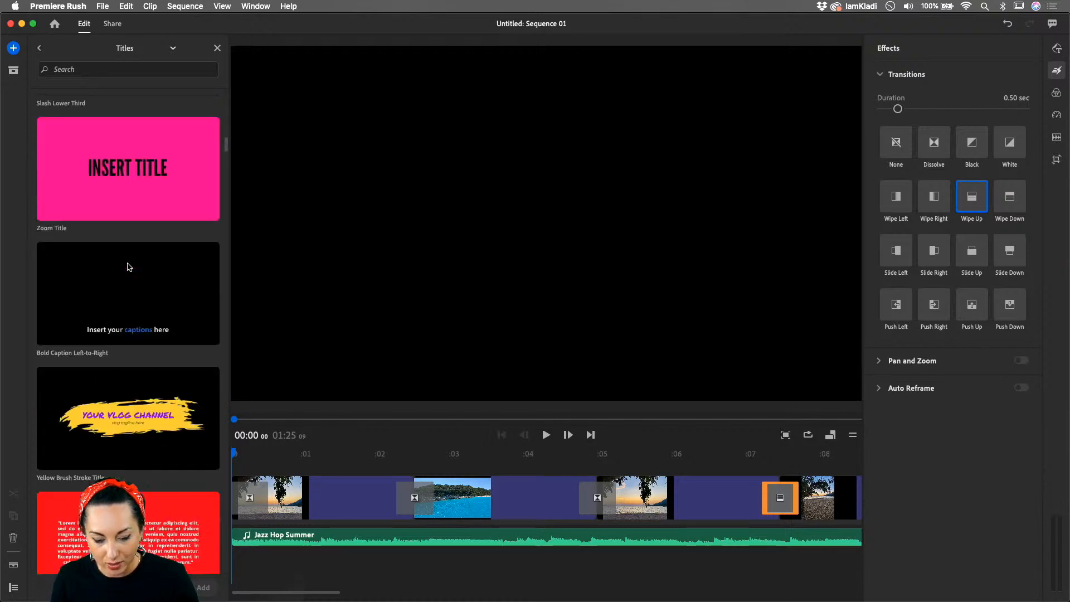
scroll(128, 267, "up", 5)
scroll(148, 237, "up", 10)
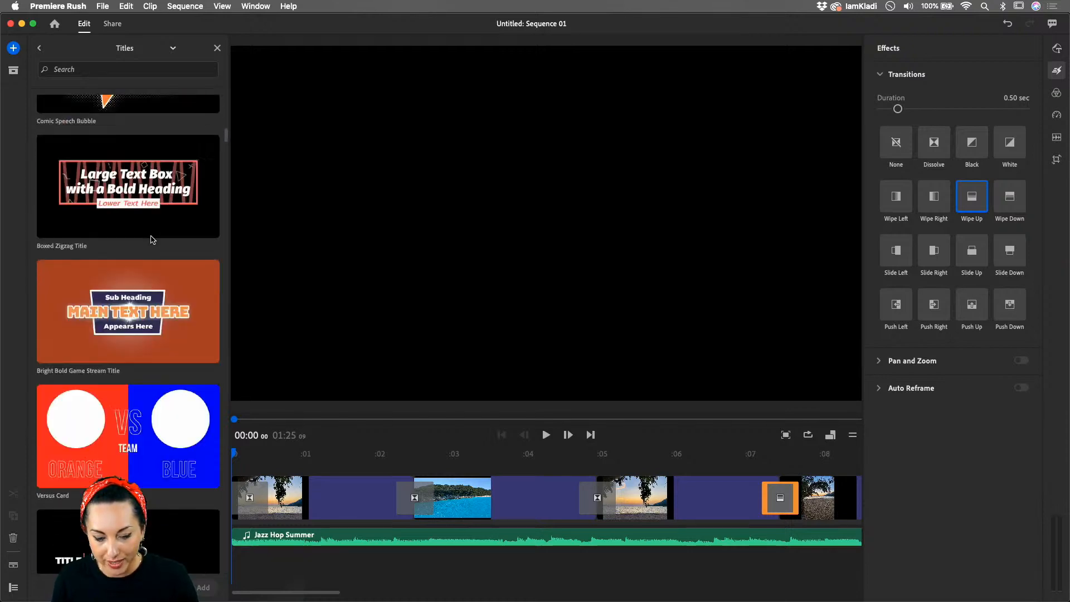
scroll(151, 240, "down", 4)
scroll(151, 239, "down", 8)
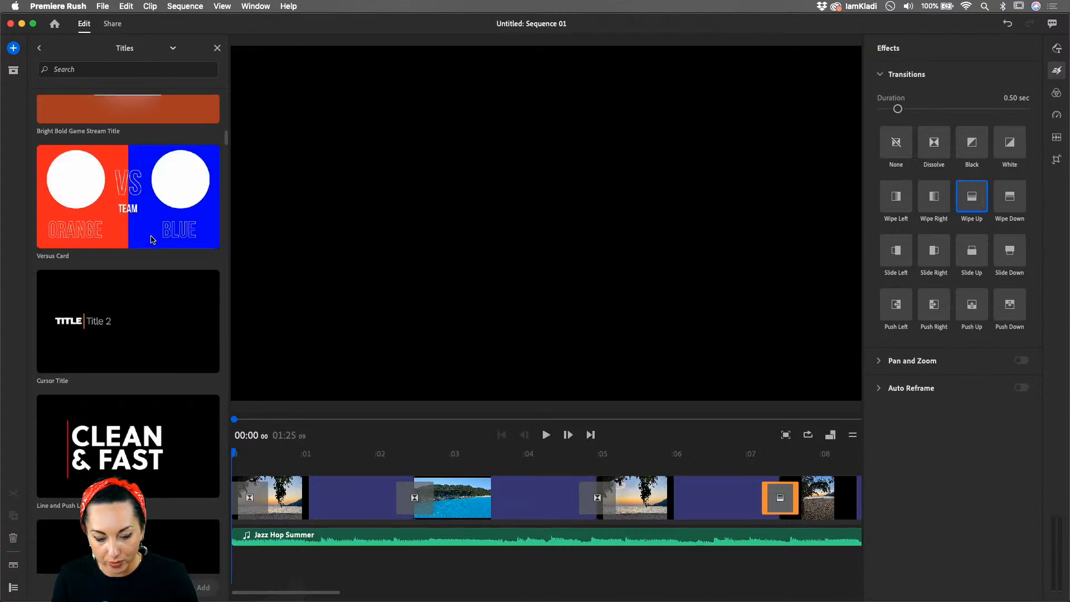
scroll(153, 240, "down", 15)
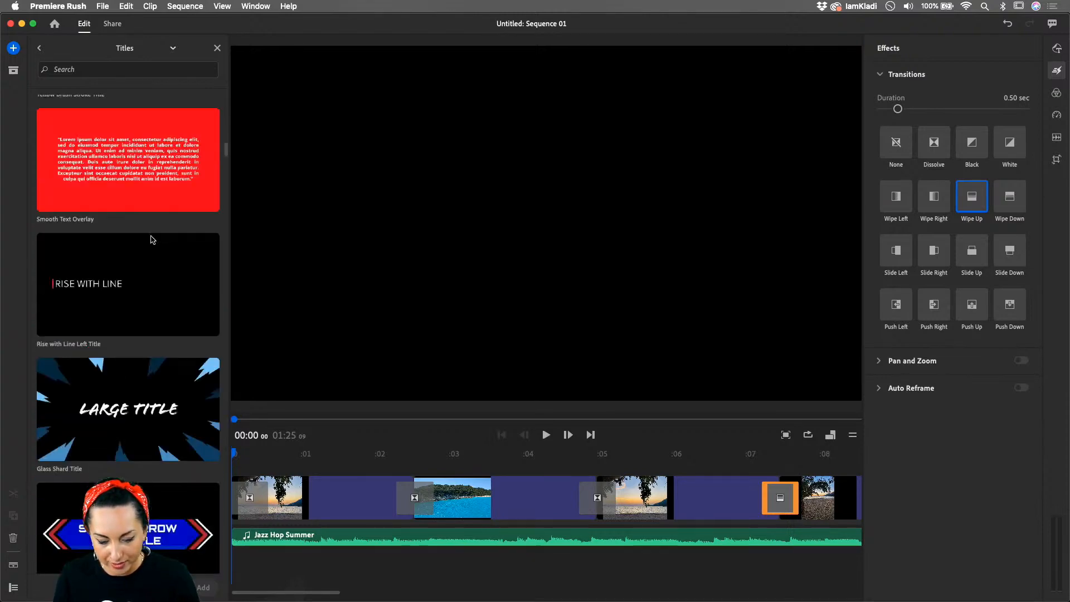
scroll(151, 240, "down", 15)
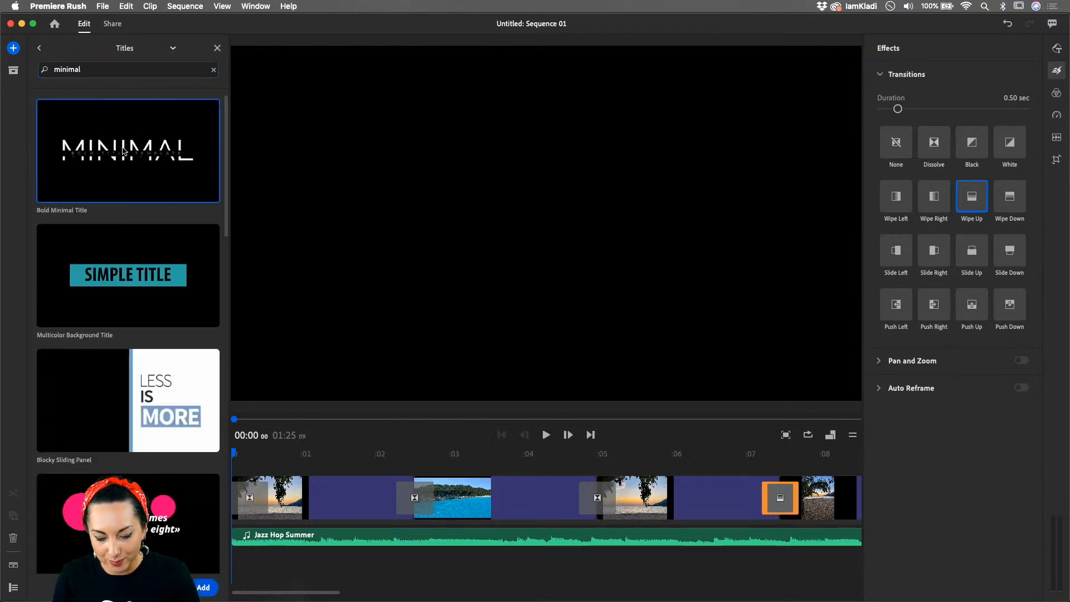
left_click(201, 588)
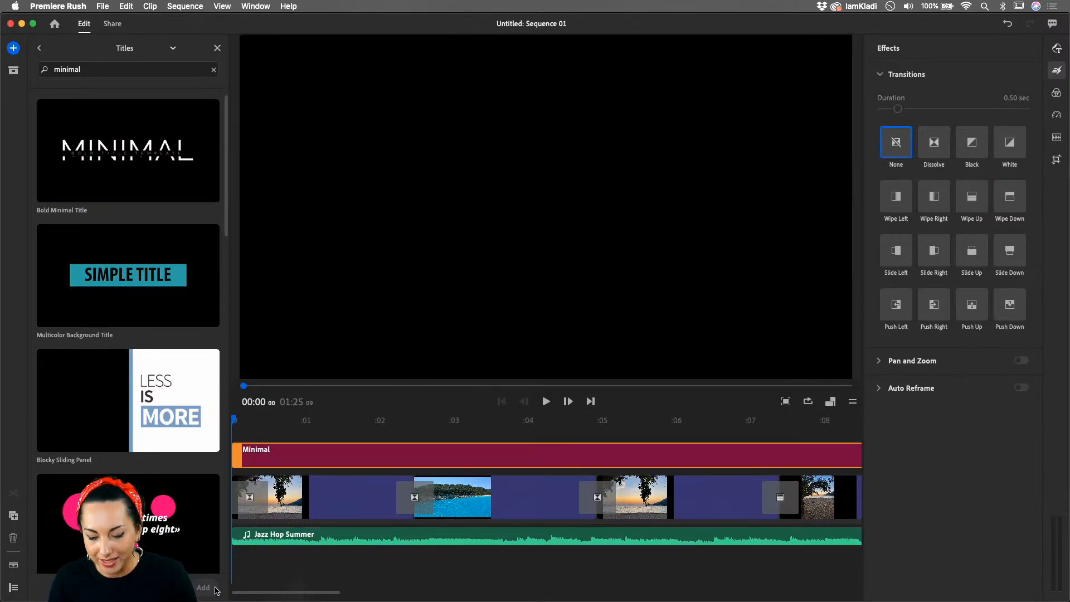
- Play the first two seconds with the added title and close the graphics browser
key("space")
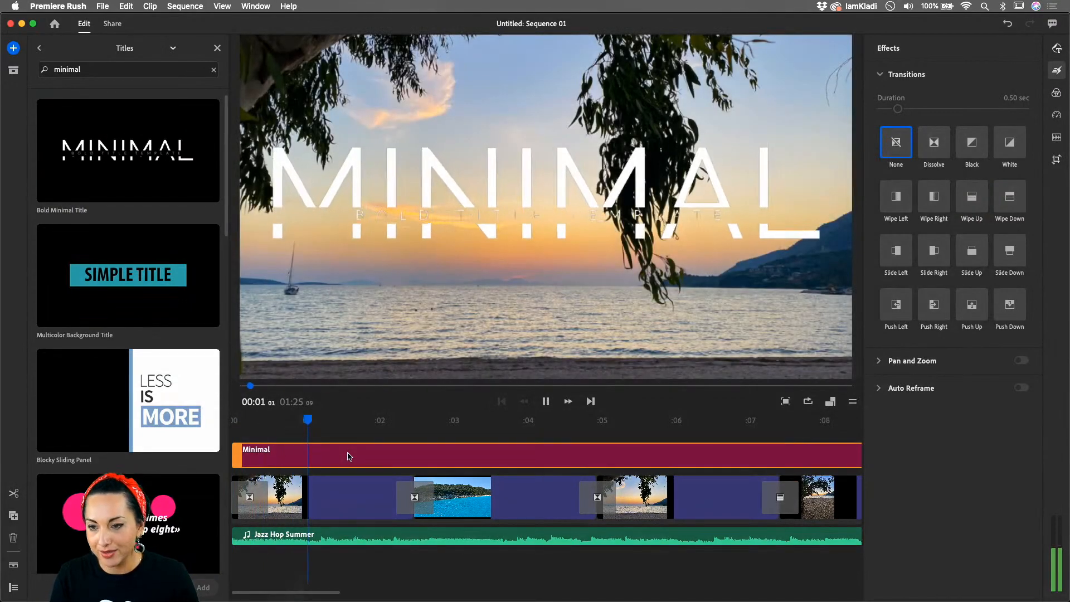
key("space")
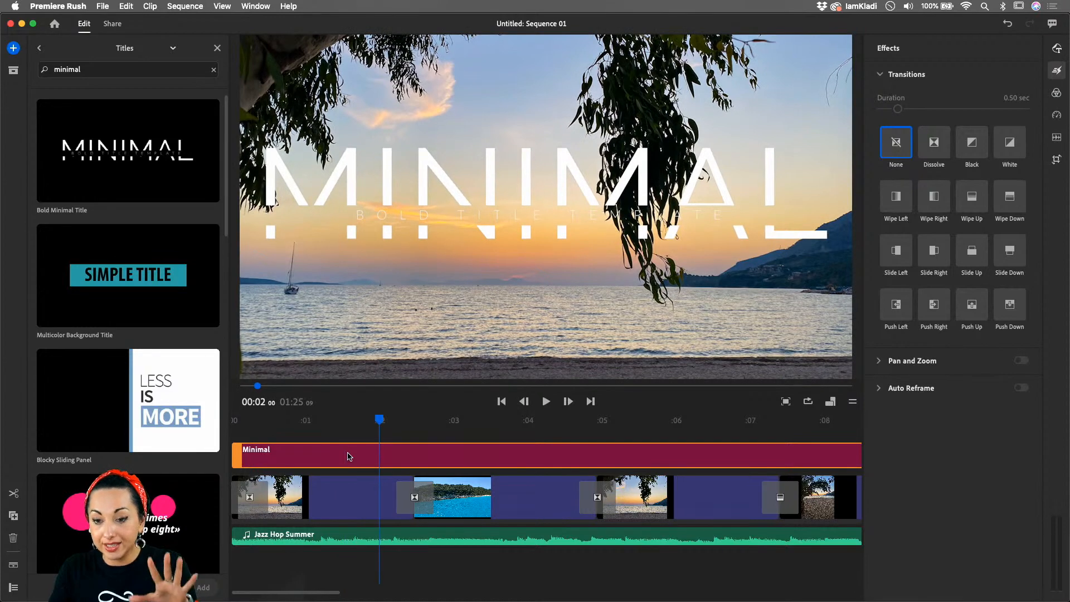
left_click(217, 49)
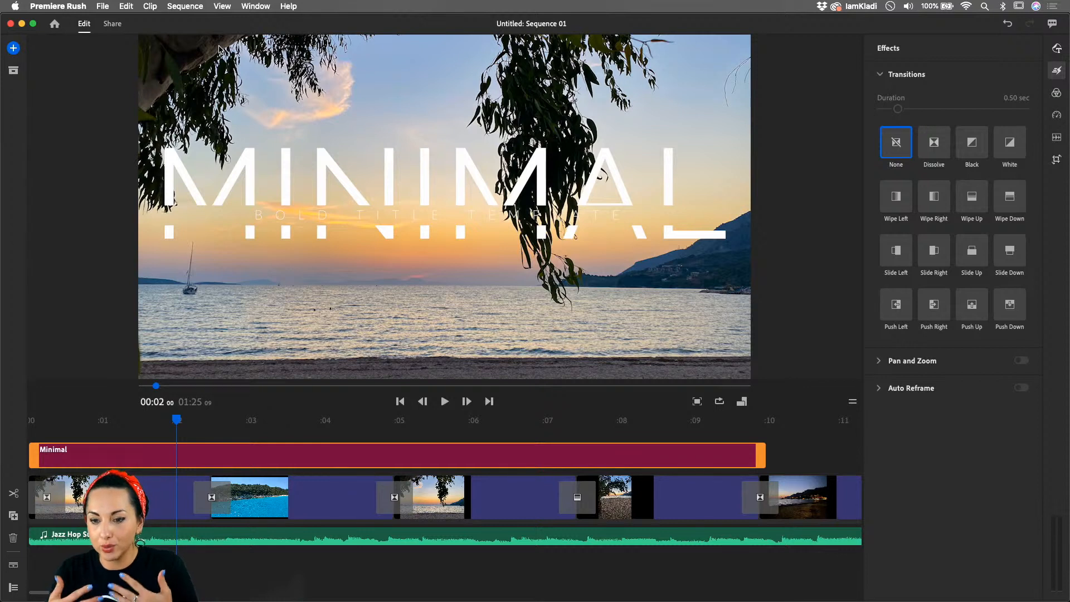
- Replace the title's main text with GREECE
left_click(459, 182)
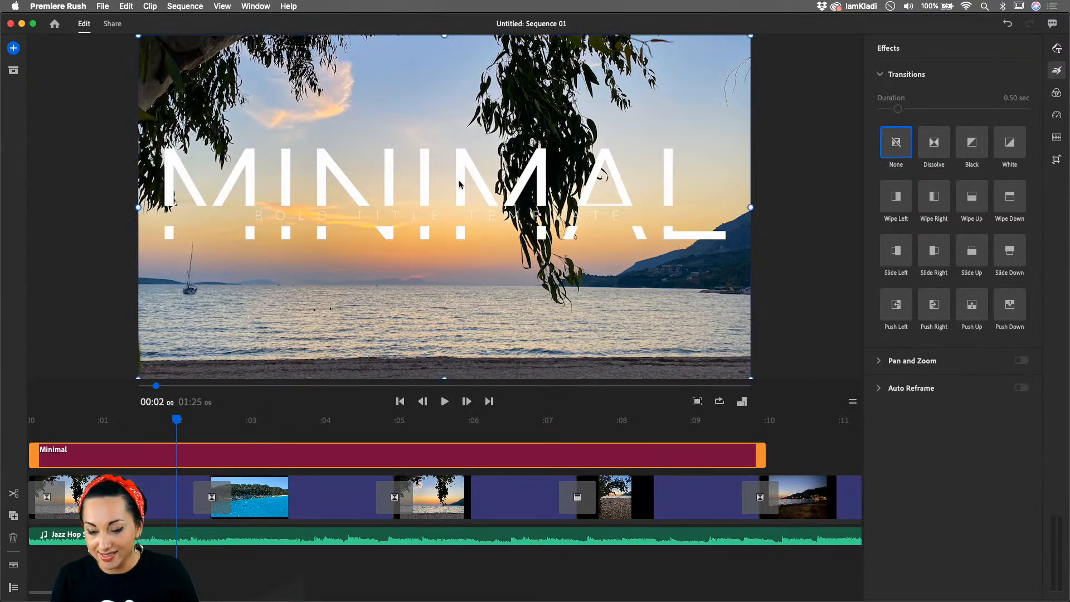
left_click(71, 451)
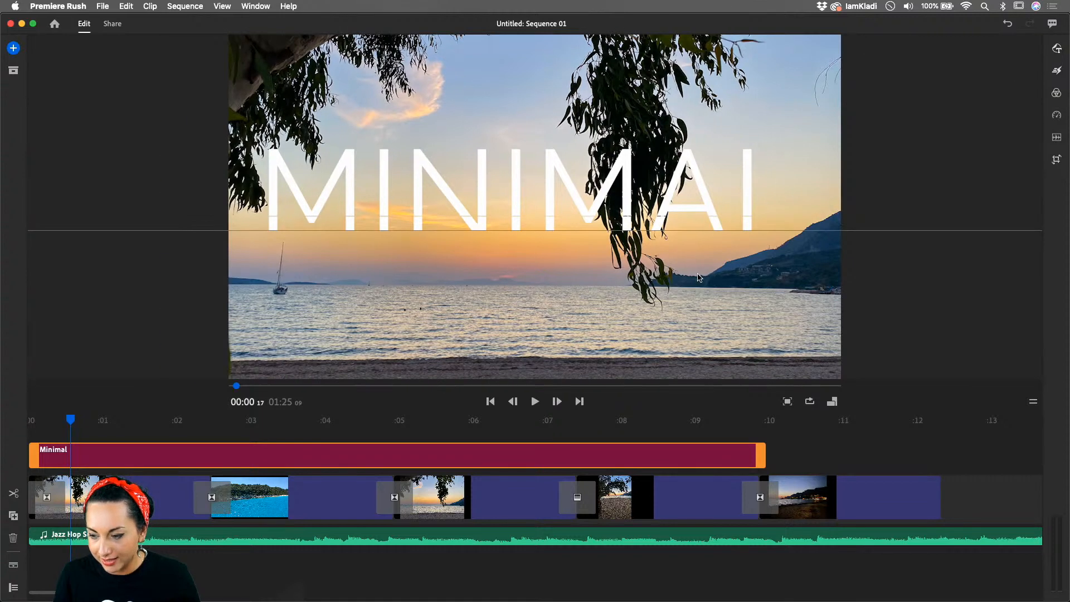
left_click(1058, 49)
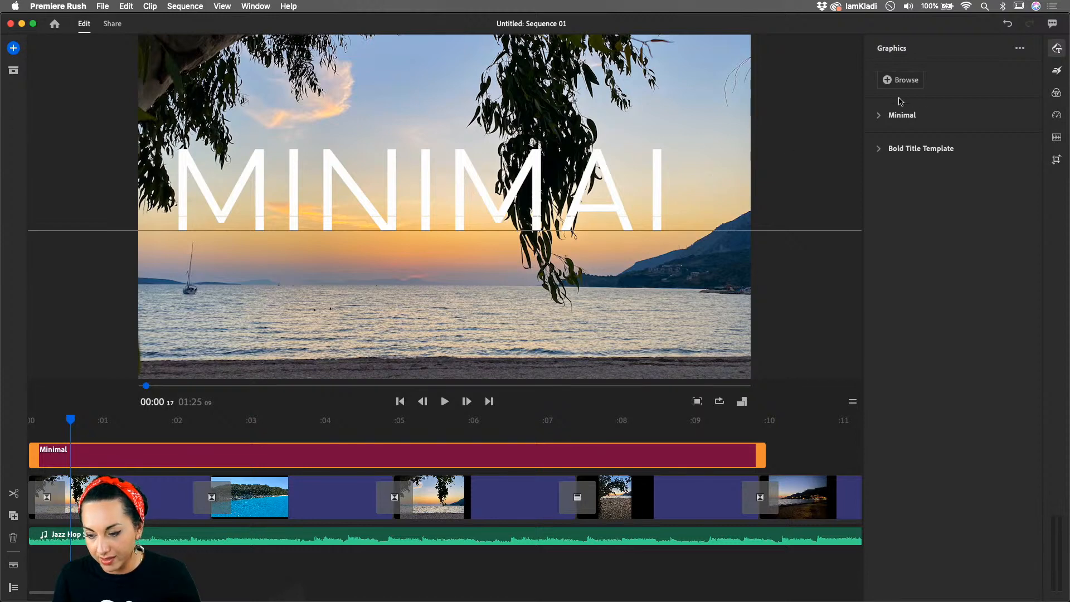
left_click(908, 117)
left_click(658, 200)
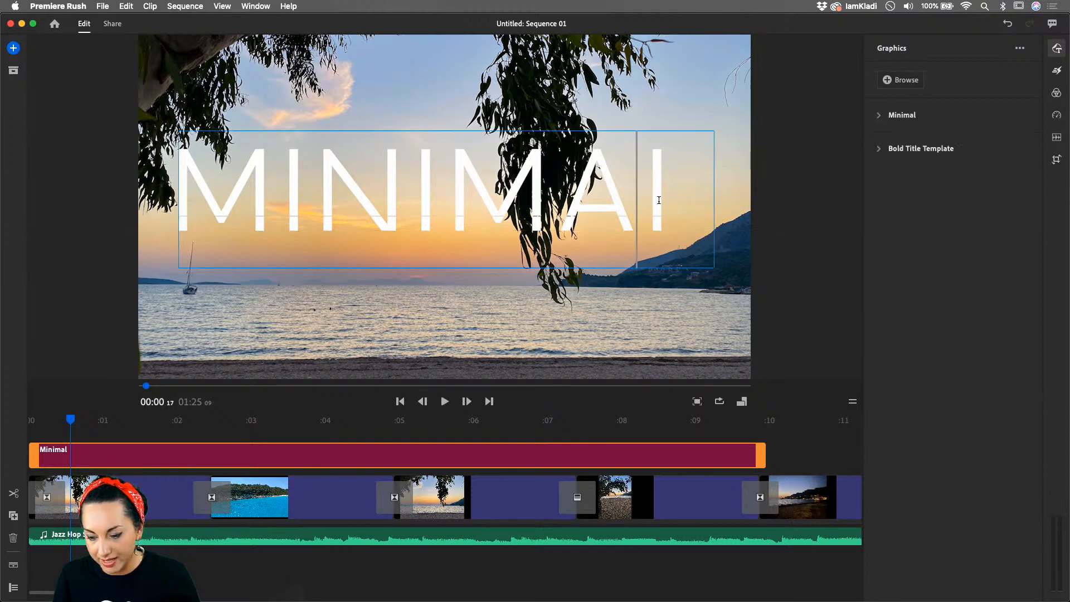
key("super+a")
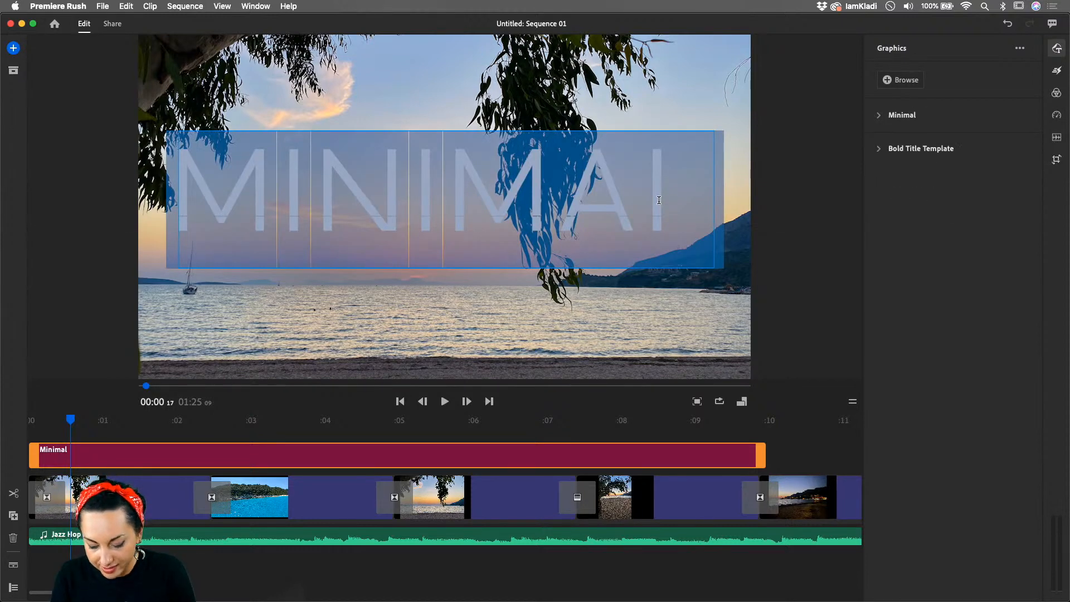
type("GREECE")
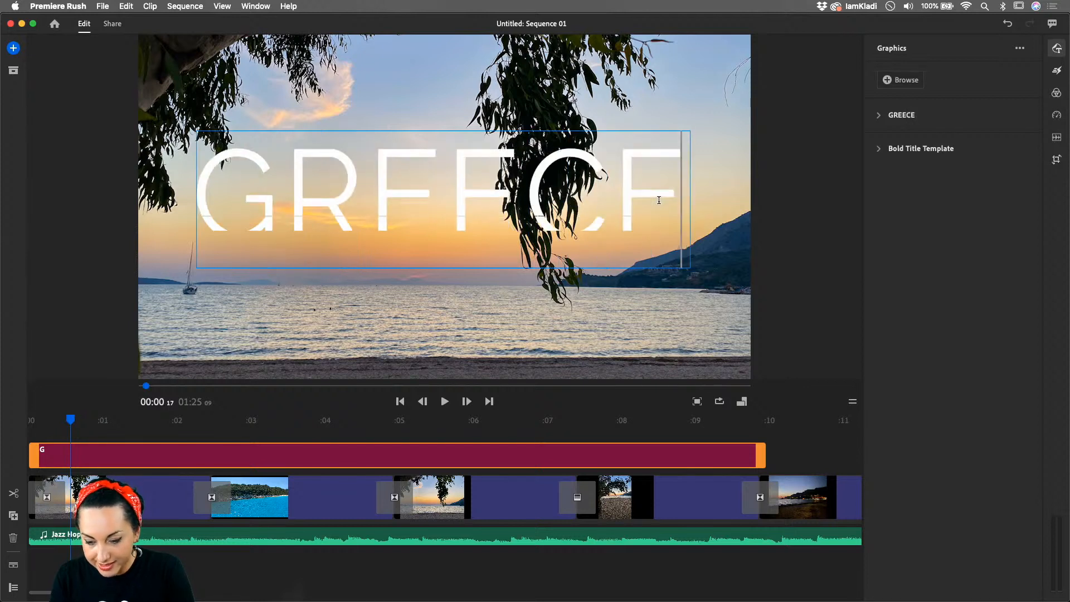
- Replace the title's "Bold Title Template" subtitle with SUMMER HOLIDAYS 2021
left_click(921, 148)
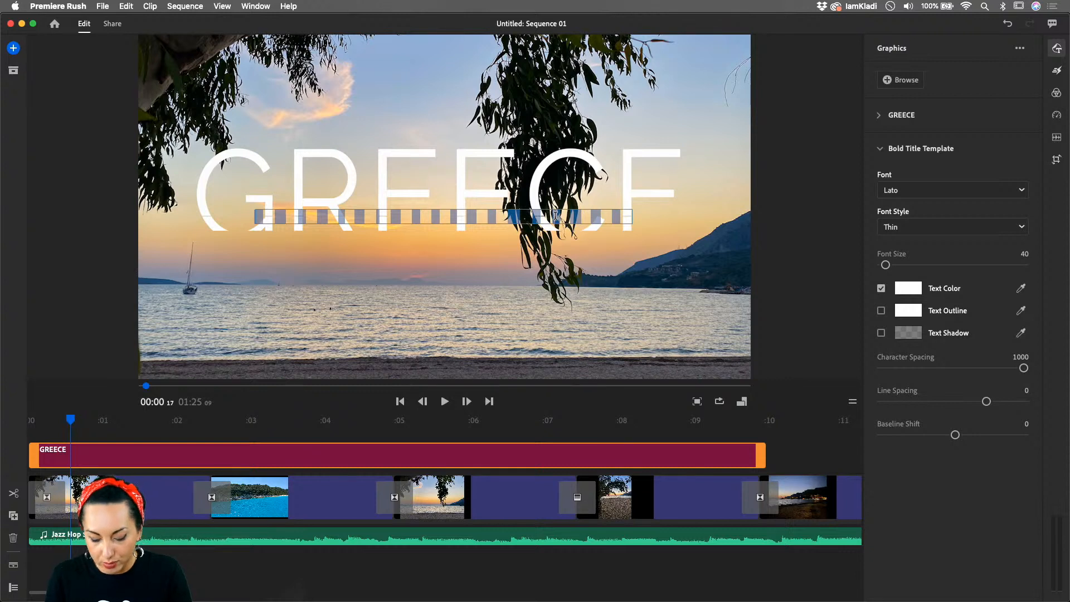
type("SU")
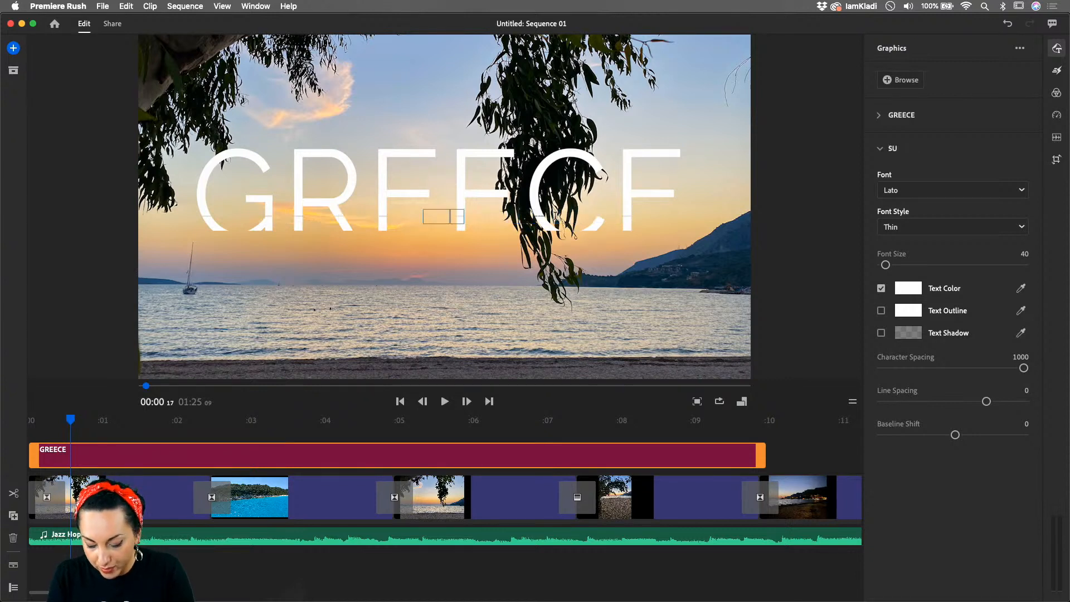
type("MMER HOL")
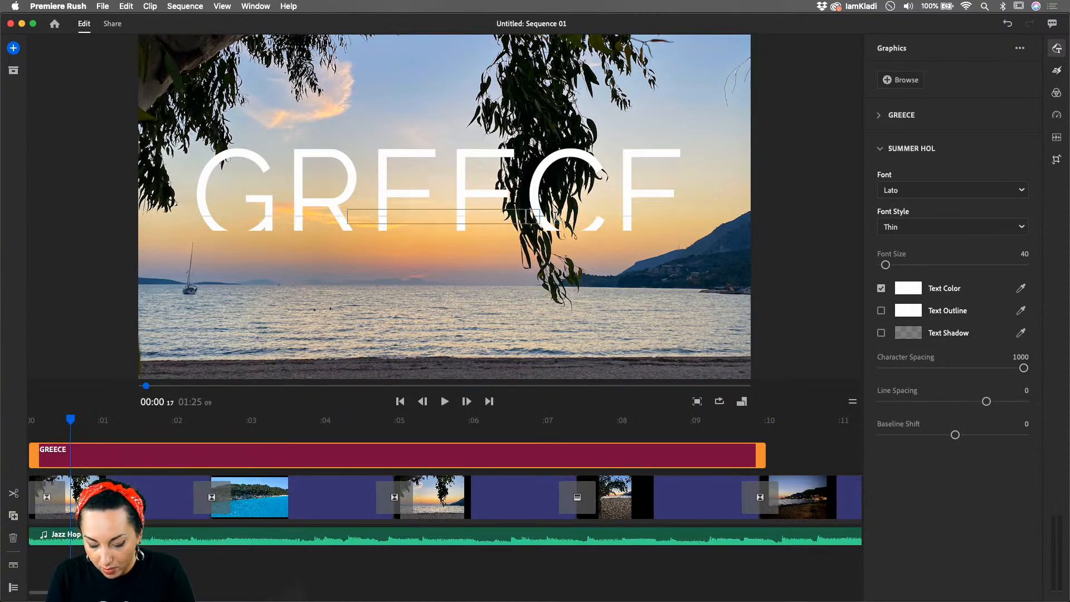
type("IDAYS")
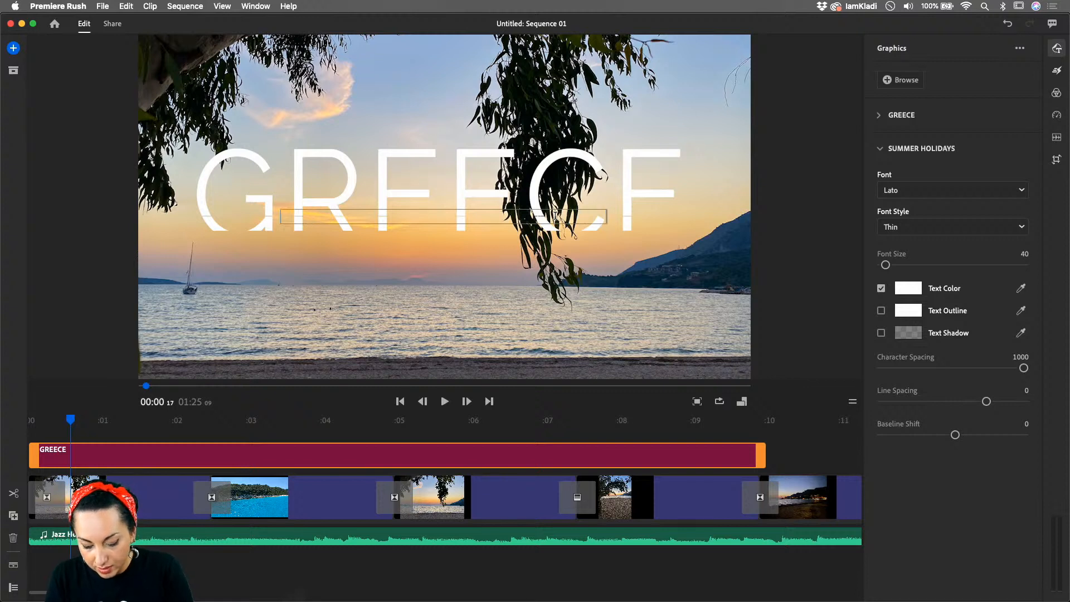
type(" 2021")
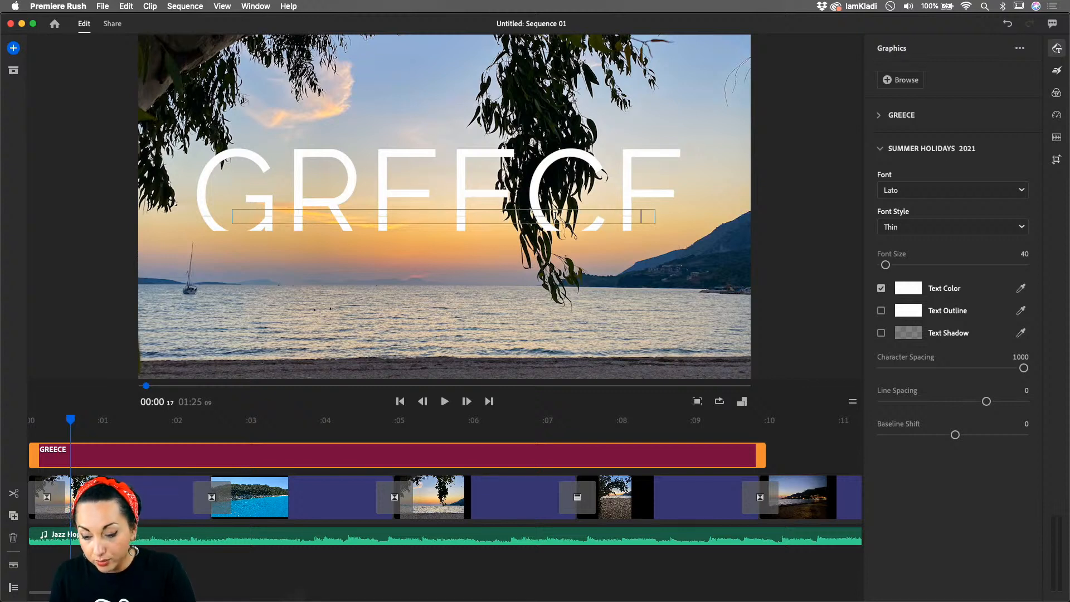
- Delete the Dissolve transition at the start of the first photo clip and play the sequence from the beginning
left_click_drag(72, 422, 15, 436)
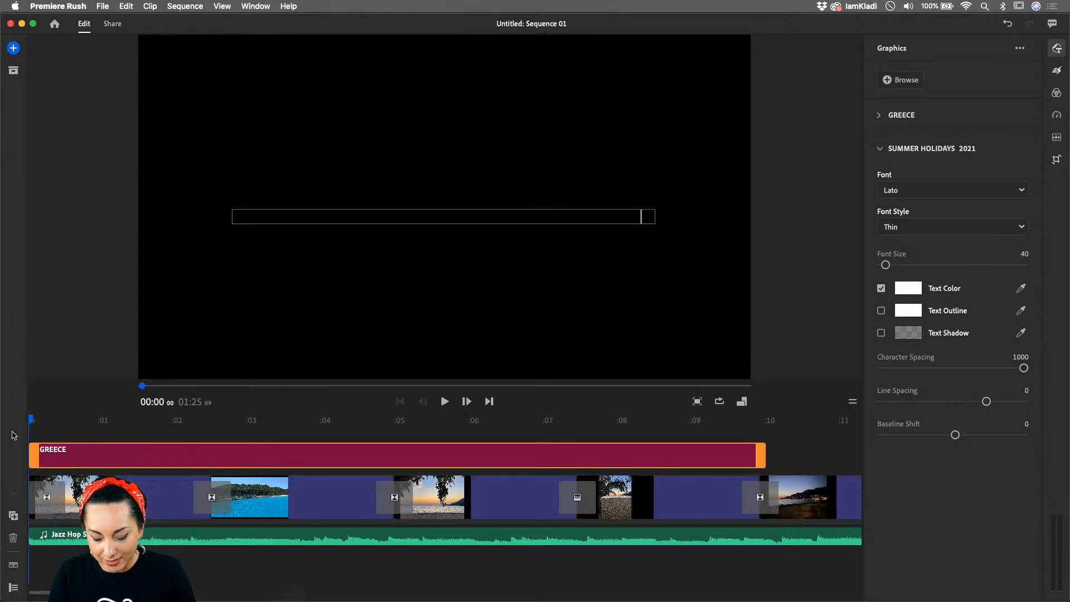
left_click(61, 492)
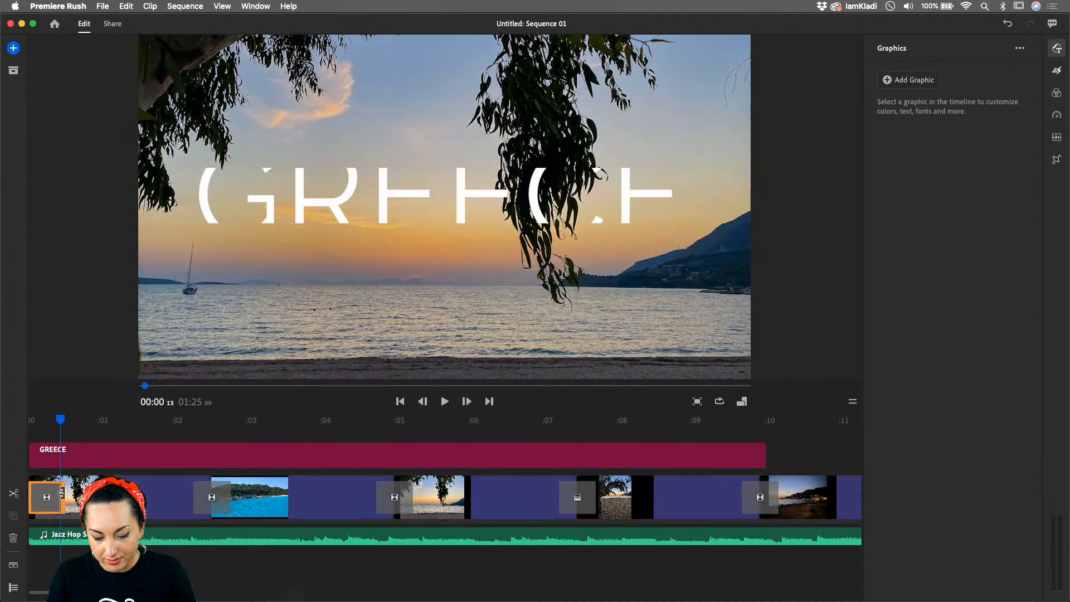
key("Delete")
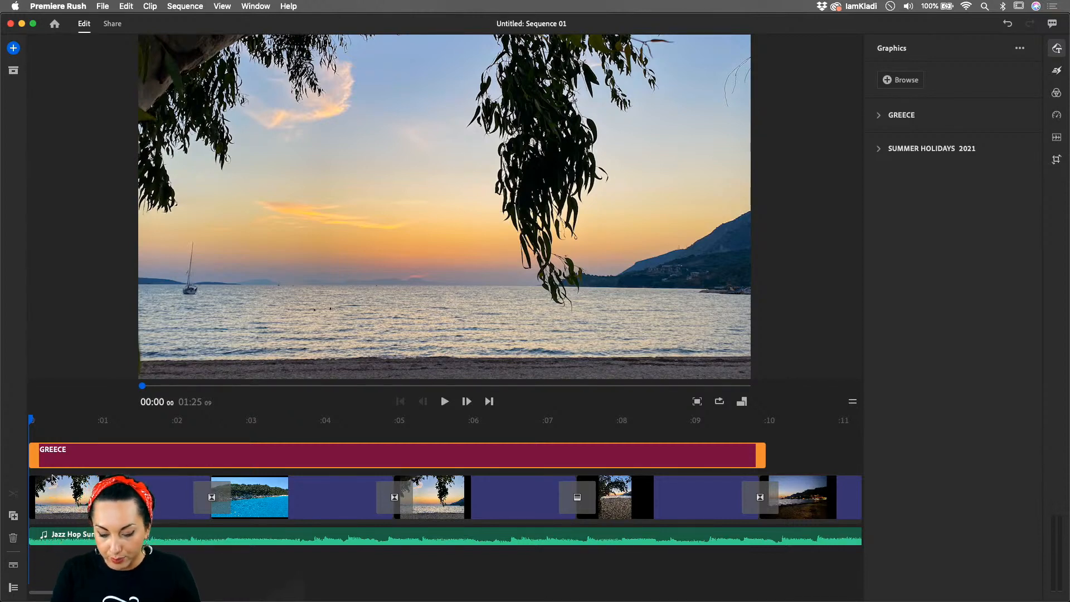
key("space")
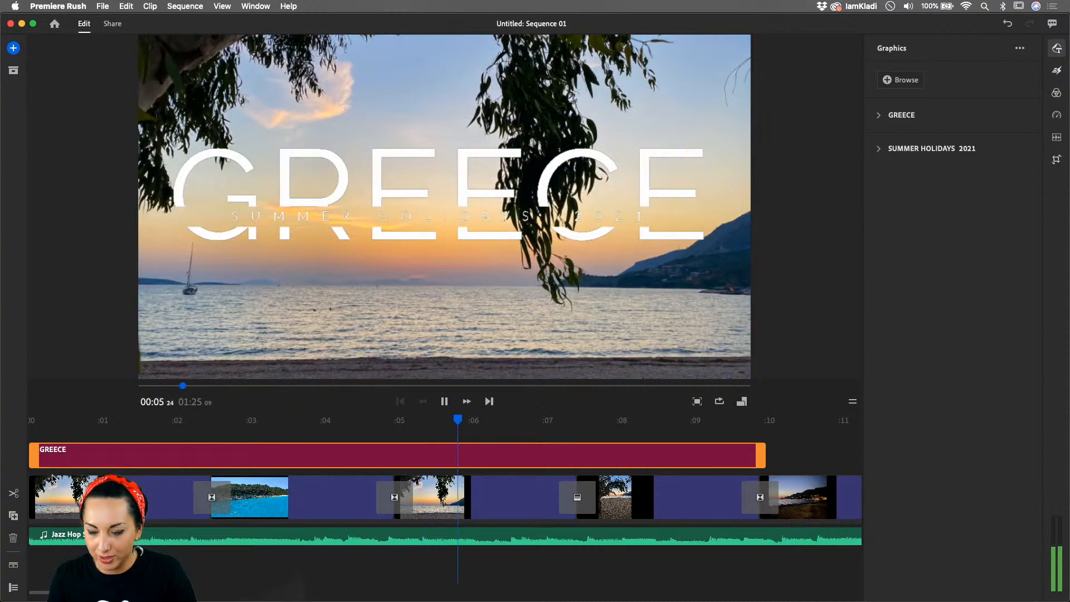
key("space")
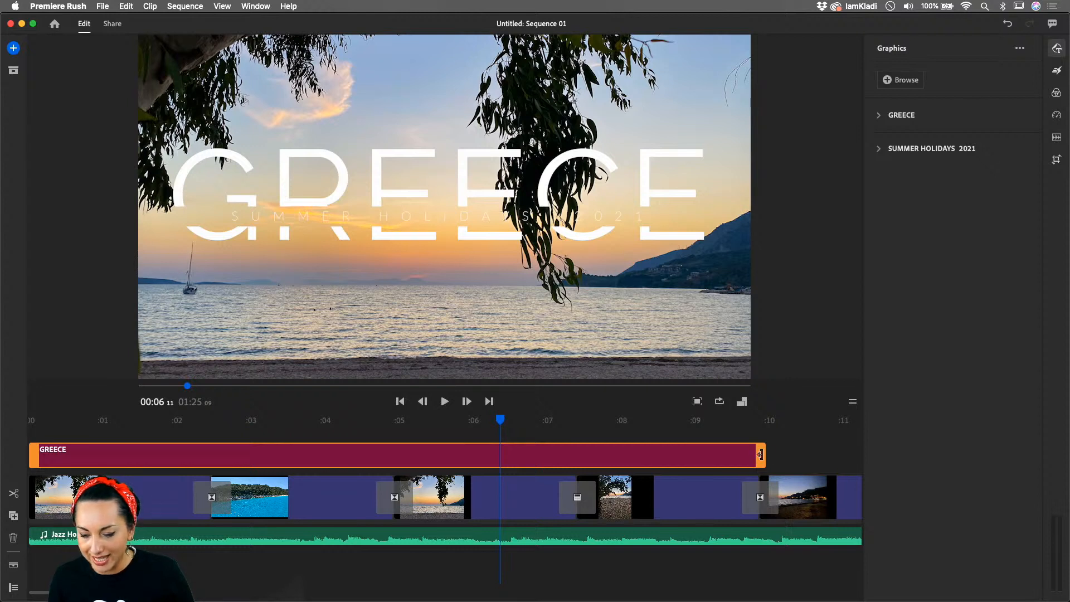
- Trim the end of the GREECE title to about 7.5 seconds and scrub through its closing animation
left_click_drag(760, 454, 582, 460)
mouse_move(556, 424)
left_mouse_down()
mouse_move(613, 422)
mouse_move(541, 422)
left_mouse_up()
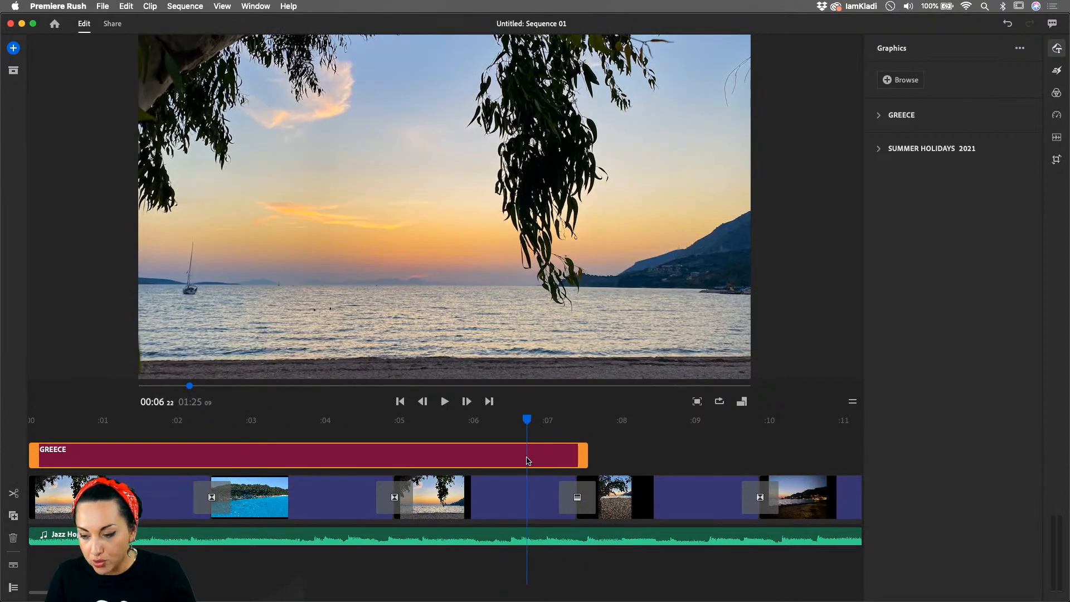
- Apply a Dissolve transition to the GREECE title, keep it only at the title's end, and play the title from near its start
left_click(1056, 70)
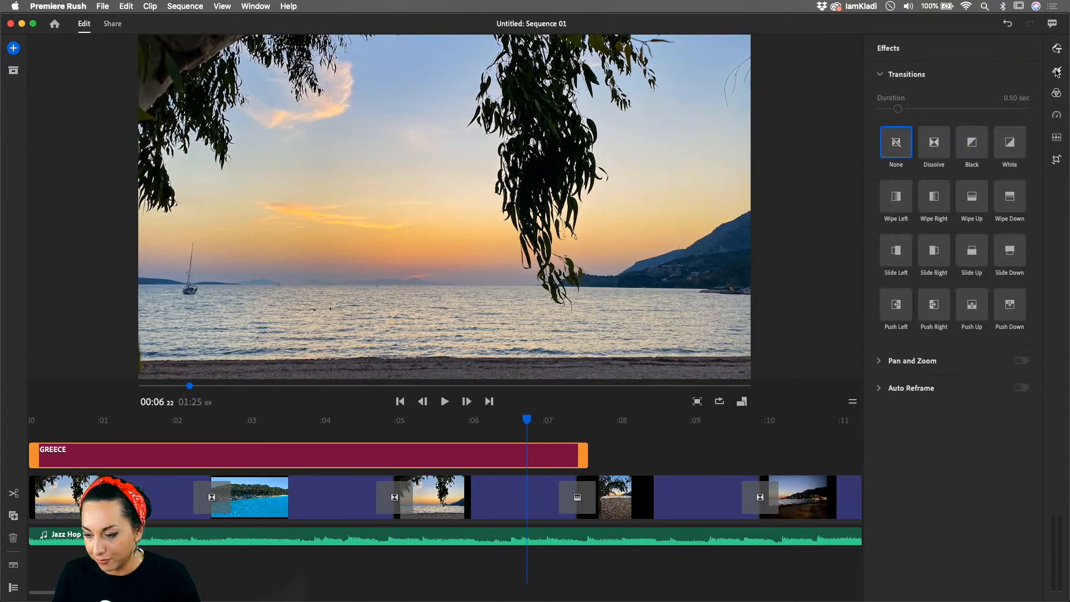
left_click(934, 145)
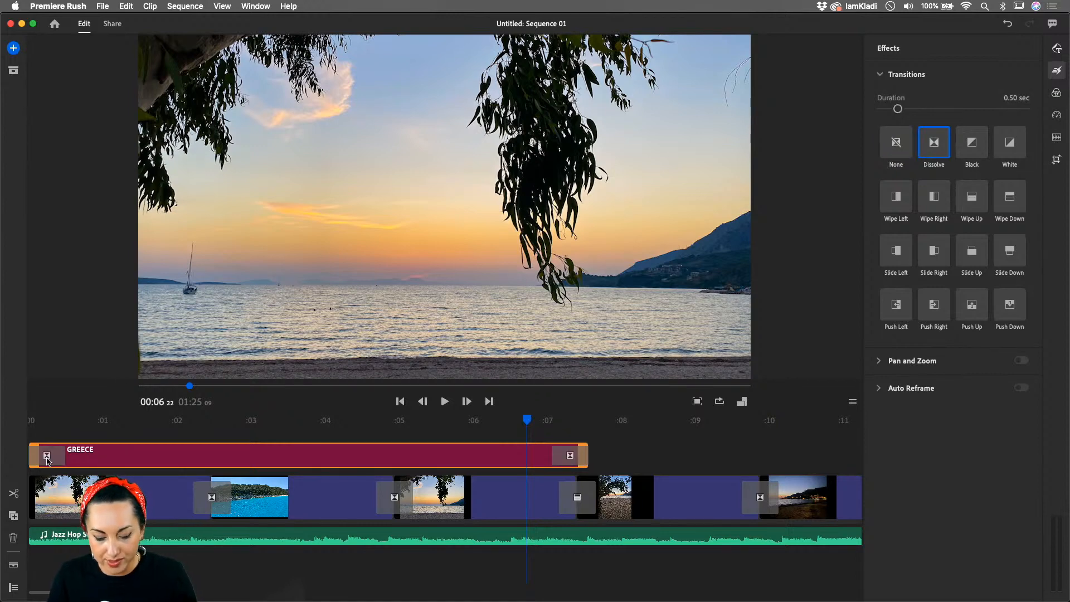
left_click(47, 460)
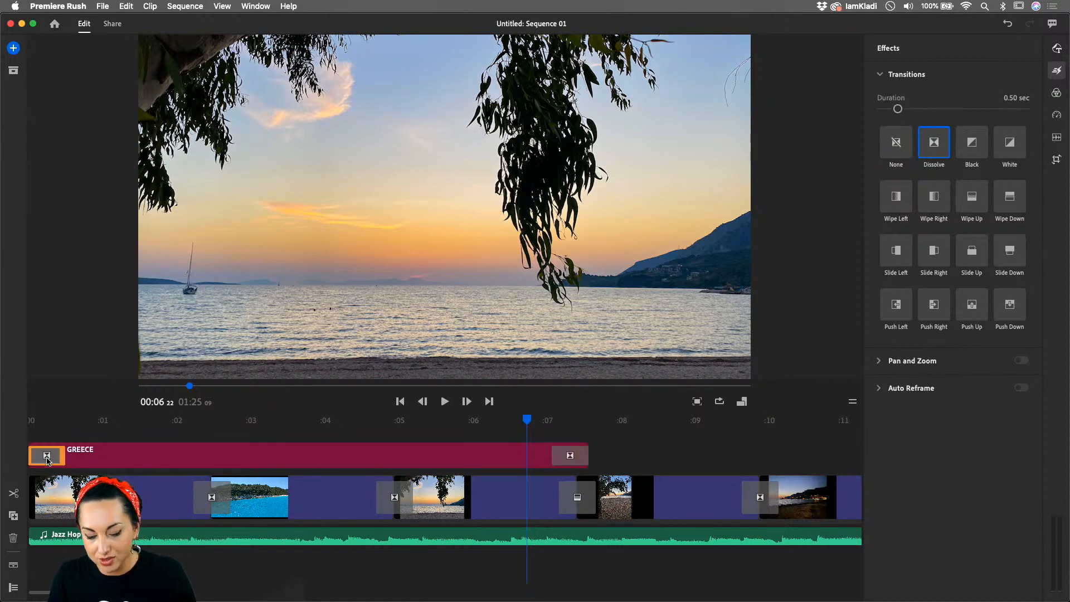
key("Delete")
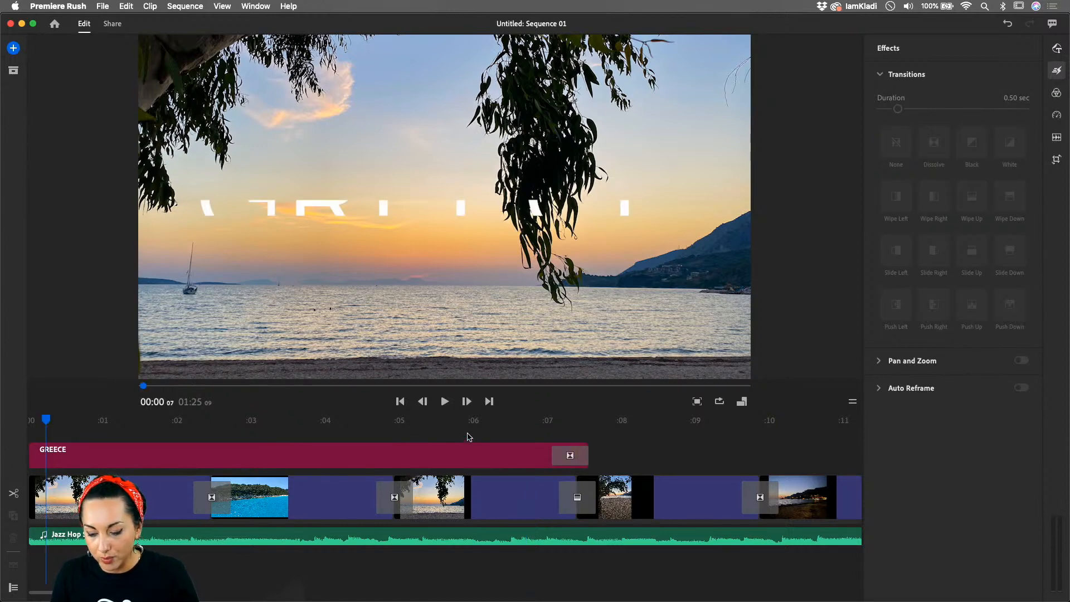
left_click(468, 448)
key("space")
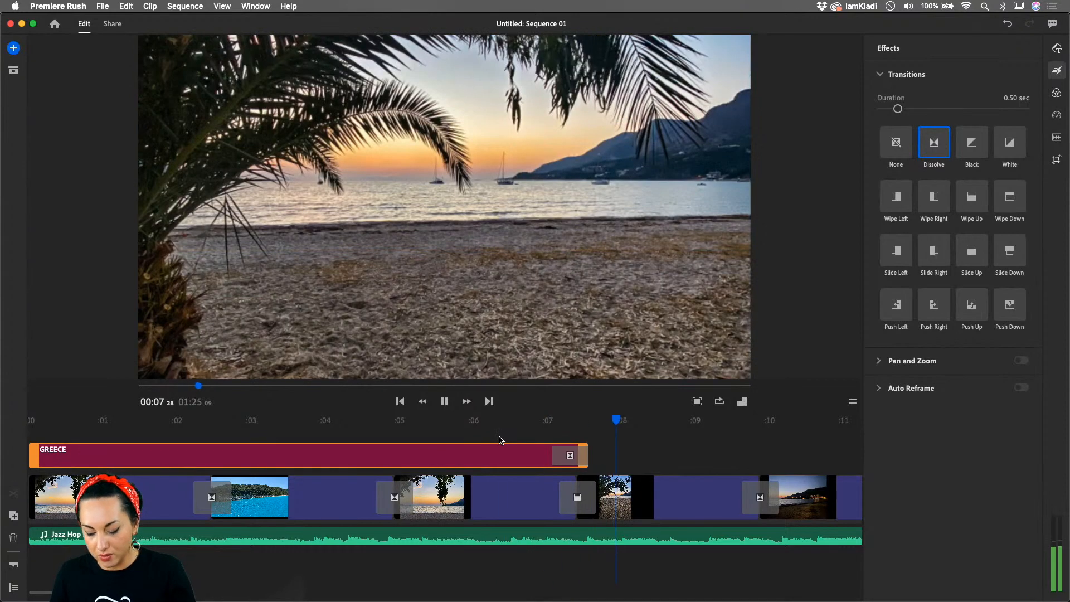
- Use a Dissolve transition between the third and fourth photo clips and delete the Dissolve at the GREECE title's start
left_click(650, 473)
left_click(583, 456)
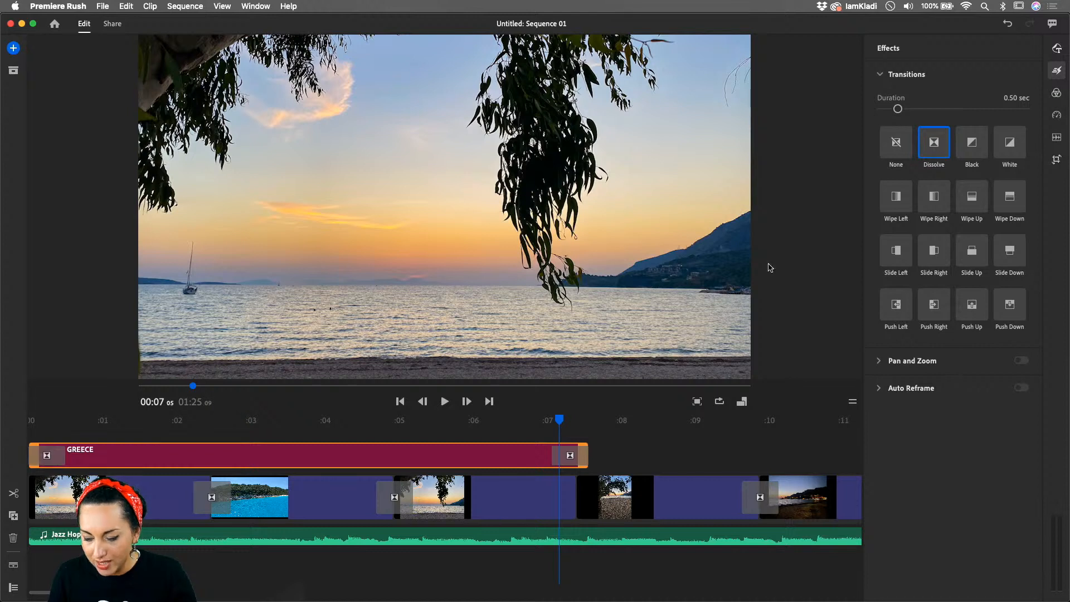
left_click(554, 509)
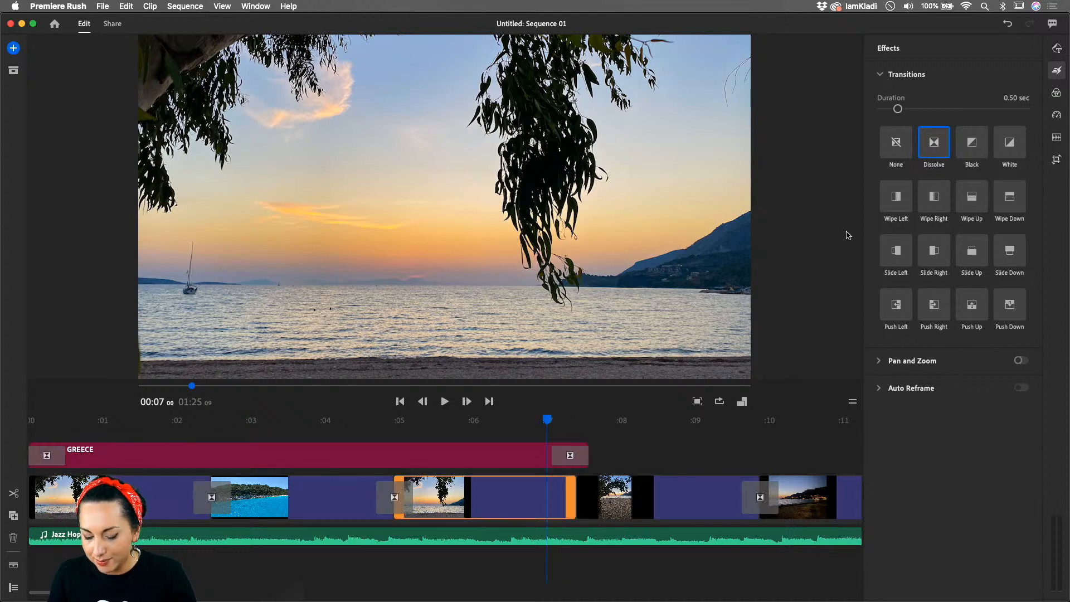
left_click(934, 143)
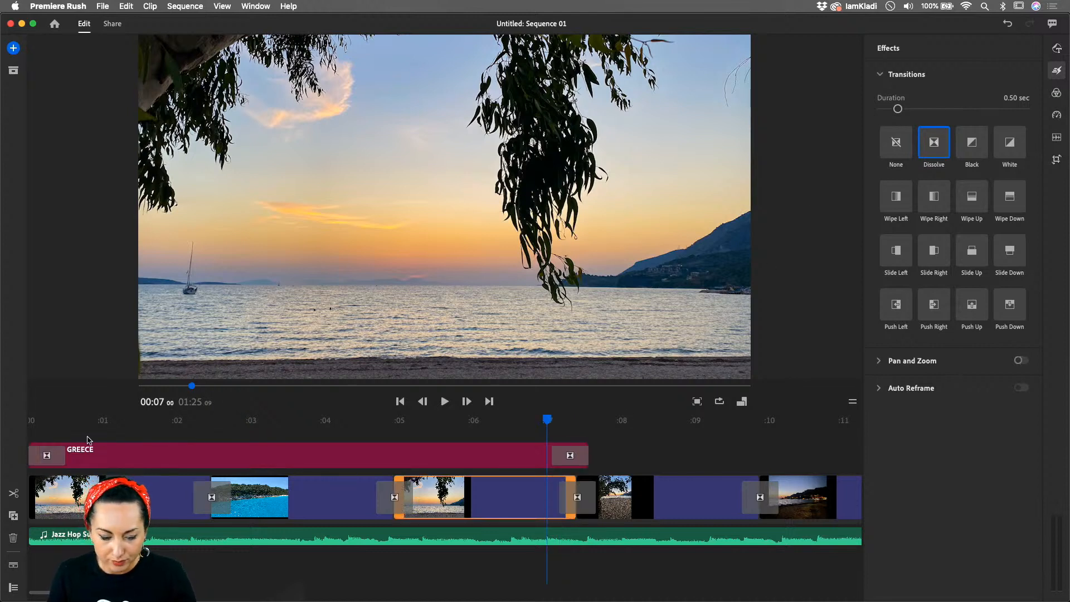
left_click(54, 456)
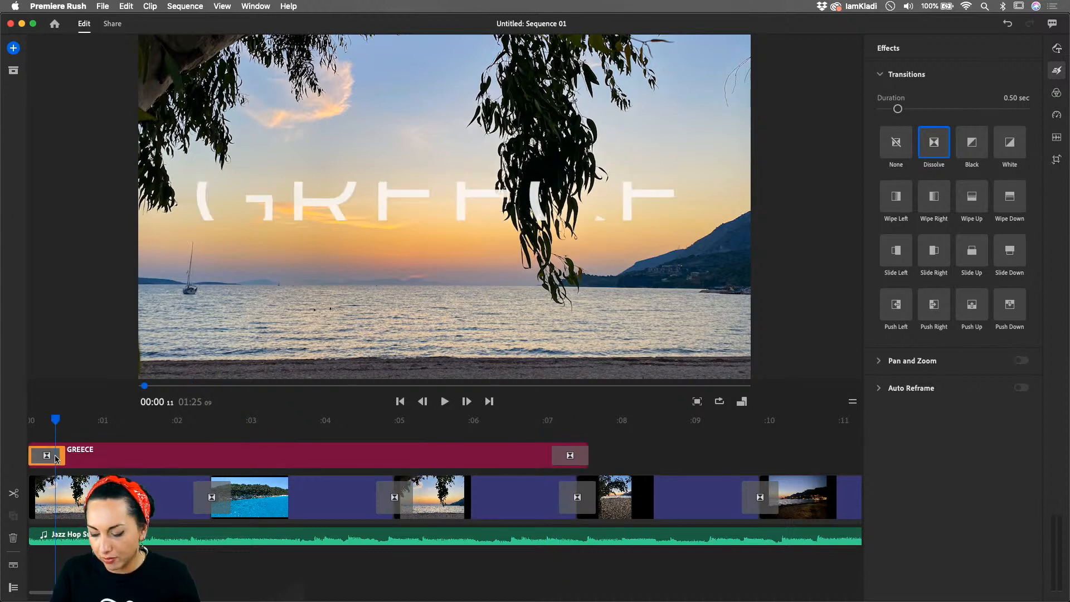
key("Delete")
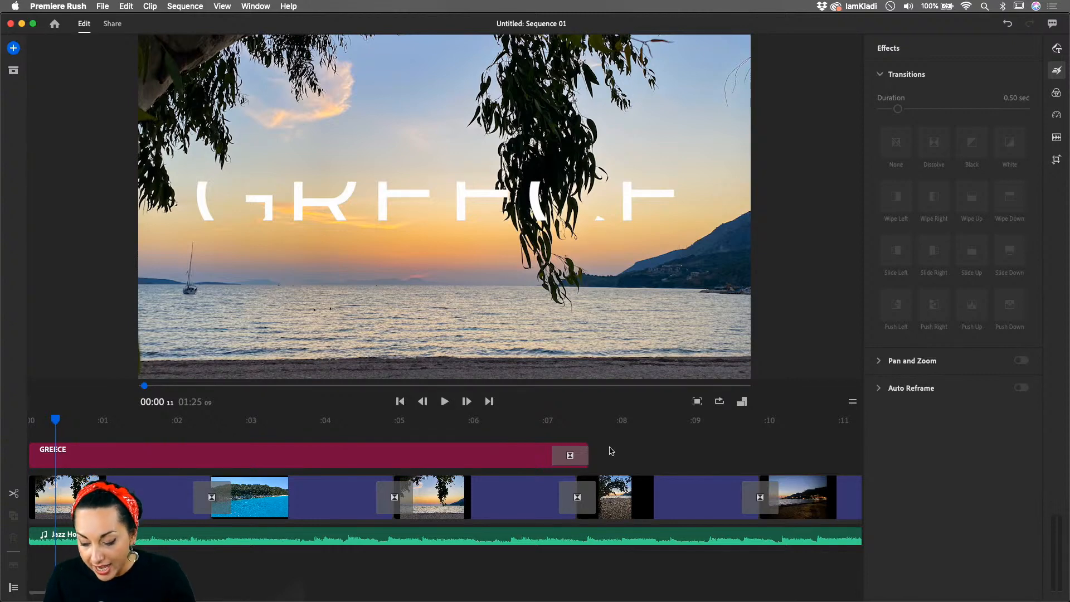
- Select the Jazz Hop Summer music clip and place the playhead at the end of the last photo, at 00:12:08
scroll(269, 535, "right", 10)
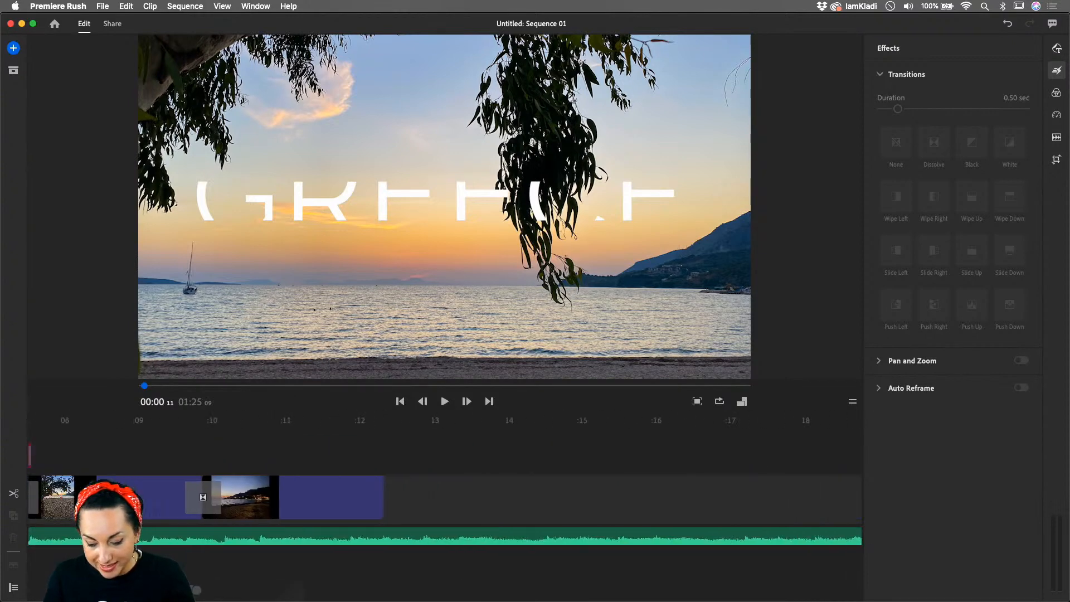
scroll(268, 535, "down", 10)
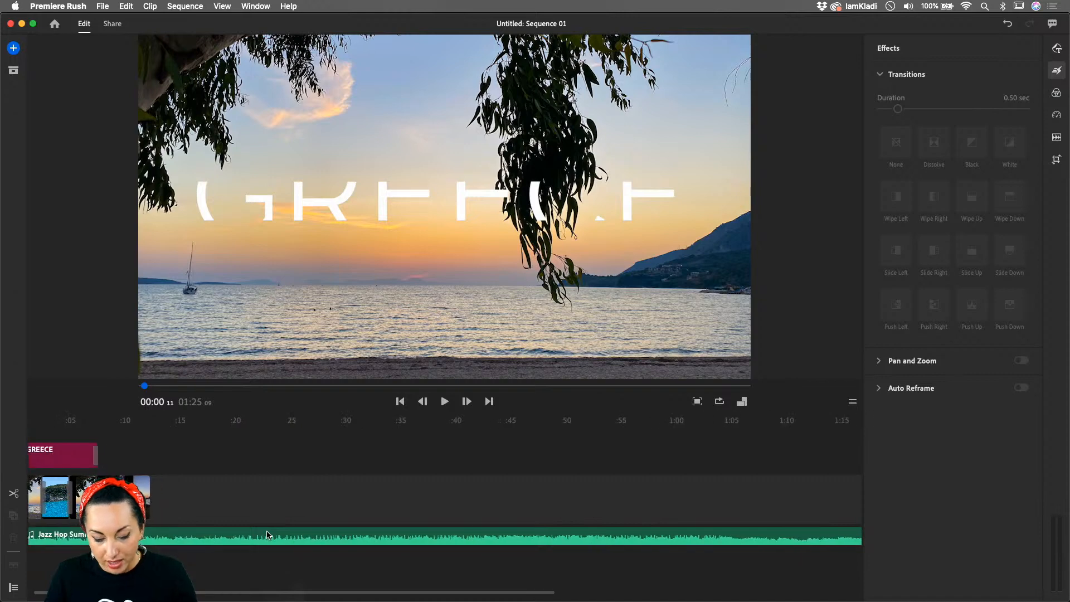
left_click_drag(117, 423, 150, 428)
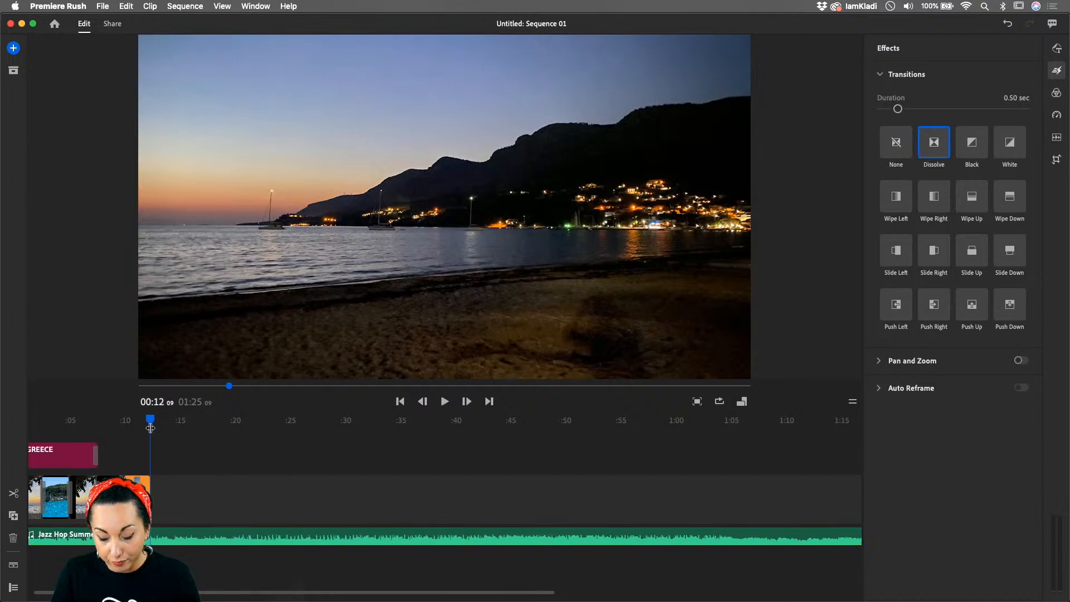
left_click(161, 538)
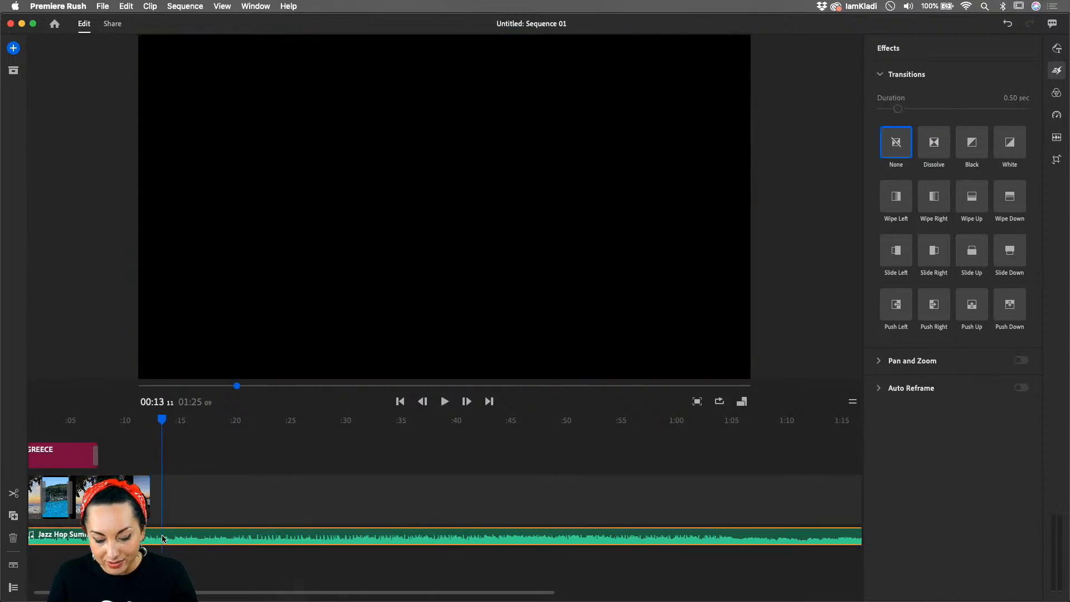
left_click_drag(162, 422, 149, 420)
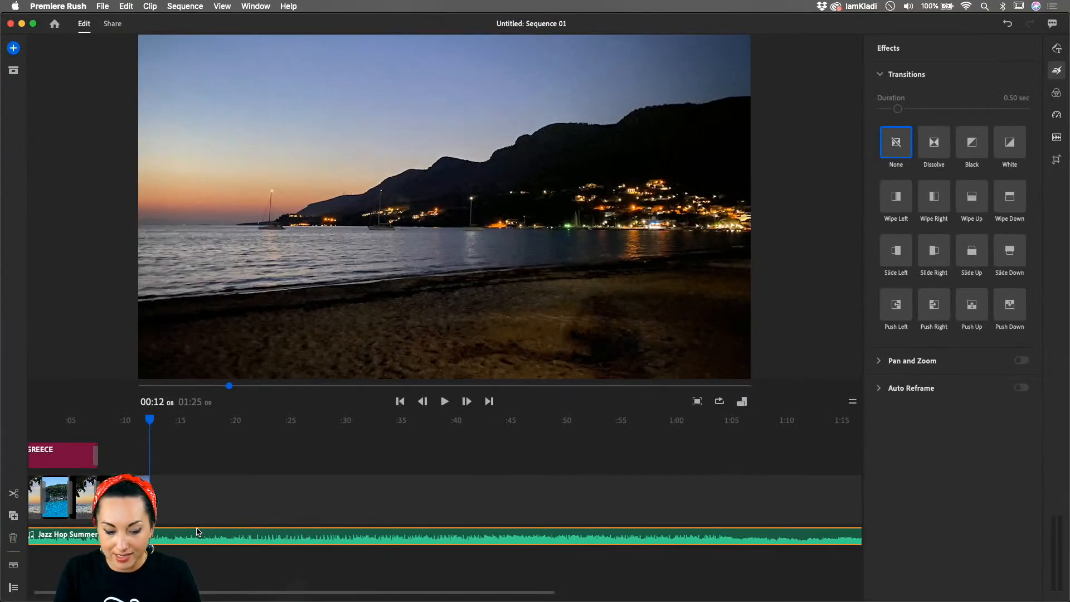
- Show the track controls and lock the photo track and the GREECE title track
left_click(13, 588)
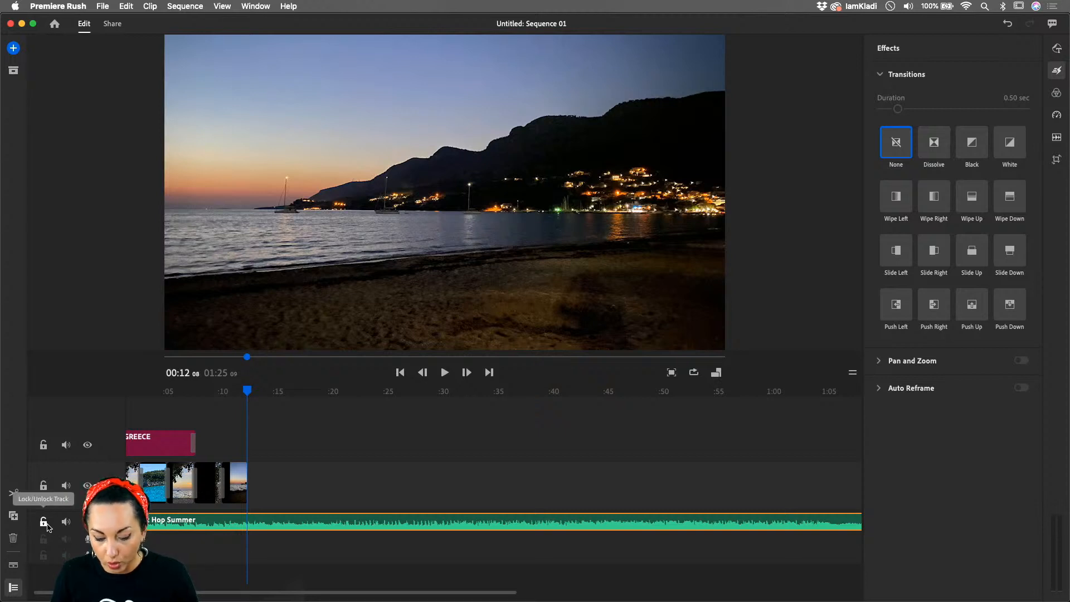
left_click(44, 485)
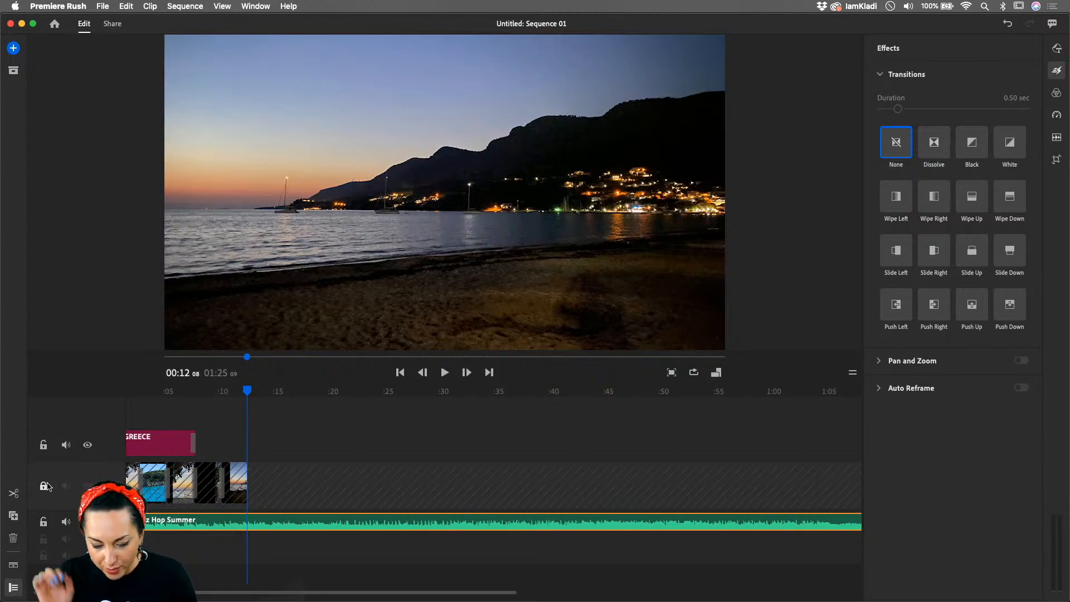
left_click(44, 446)
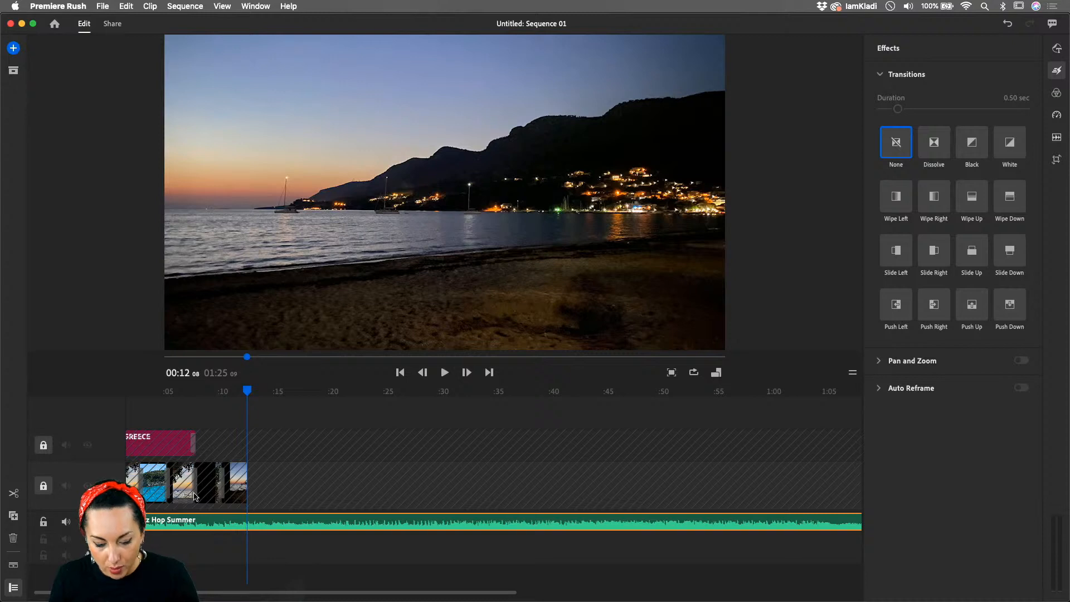
- Split the Jazz Hop Summer music at the playhead and delete the part that runs past the last photo
left_click(13, 495)
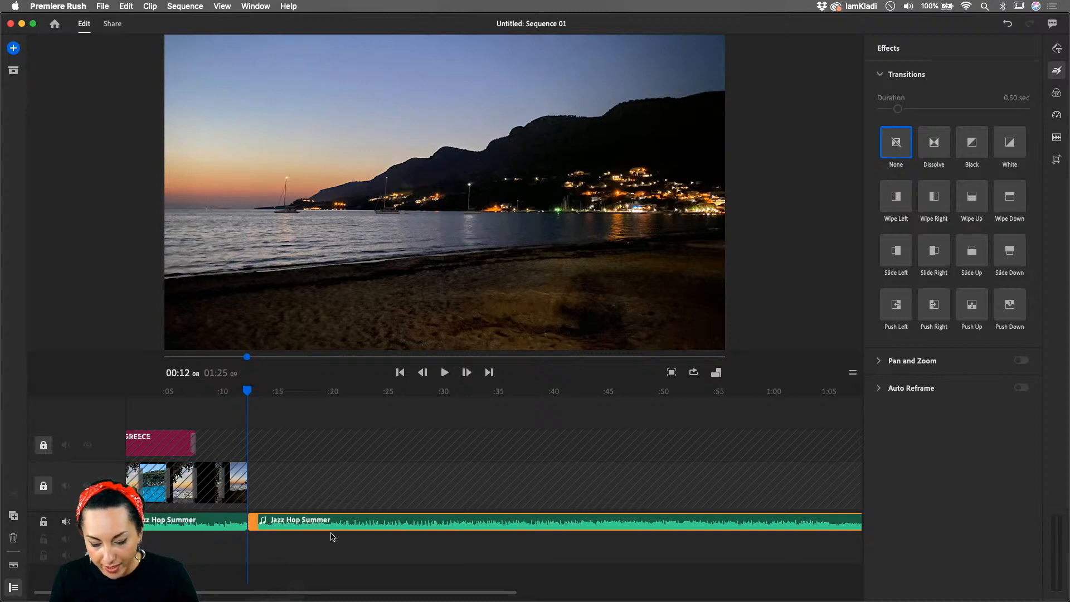
left_click(349, 529)
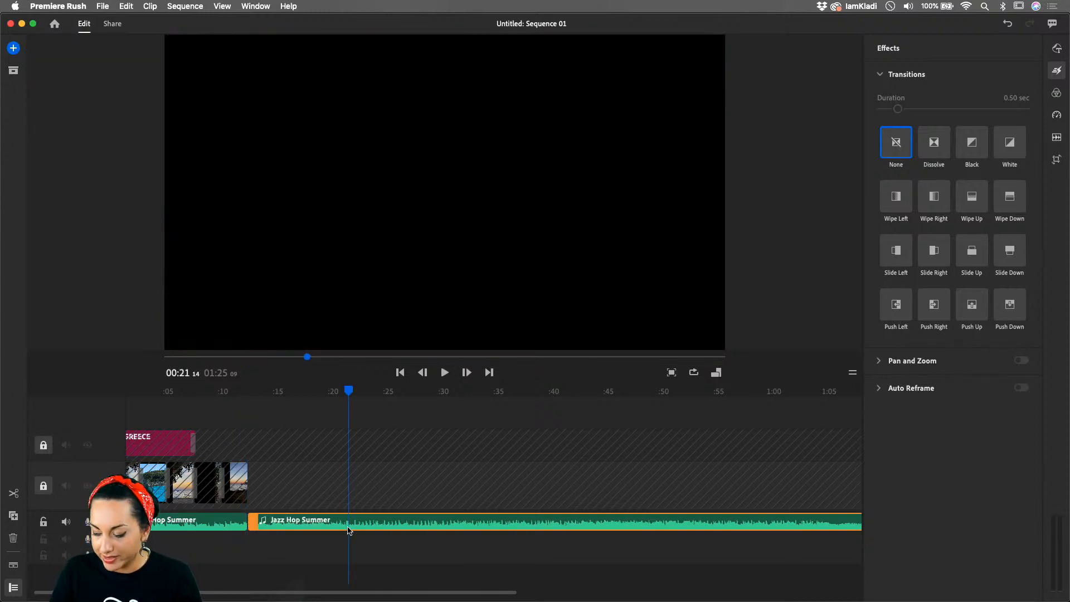
key("Delete")
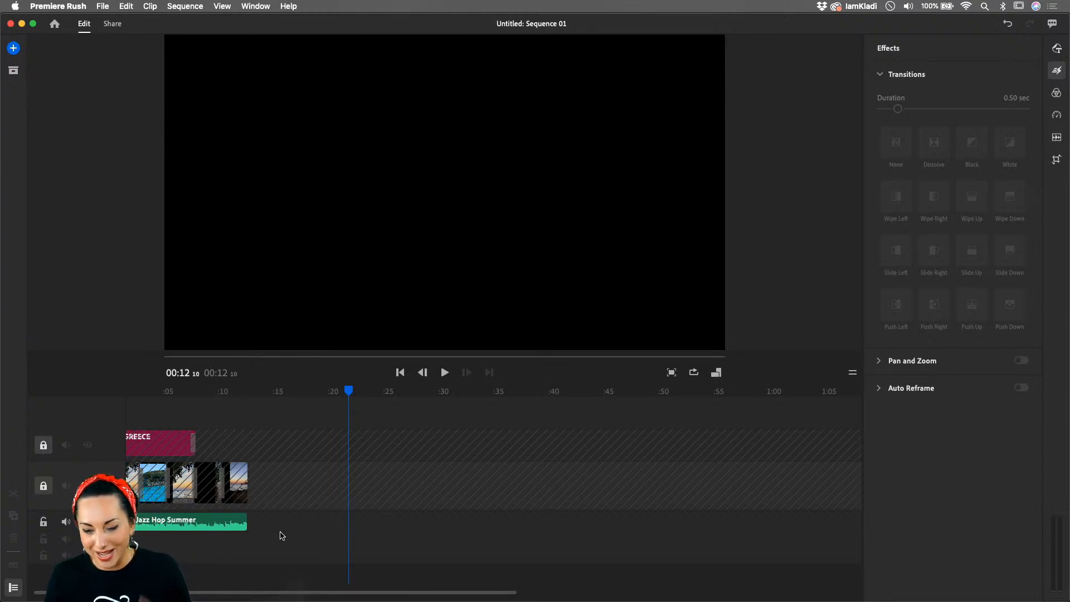
- Apply a Dissolve transition to the shortened Jazz Hop Summer music clip and set its duration to 0.74 sec
left_click(243, 523)
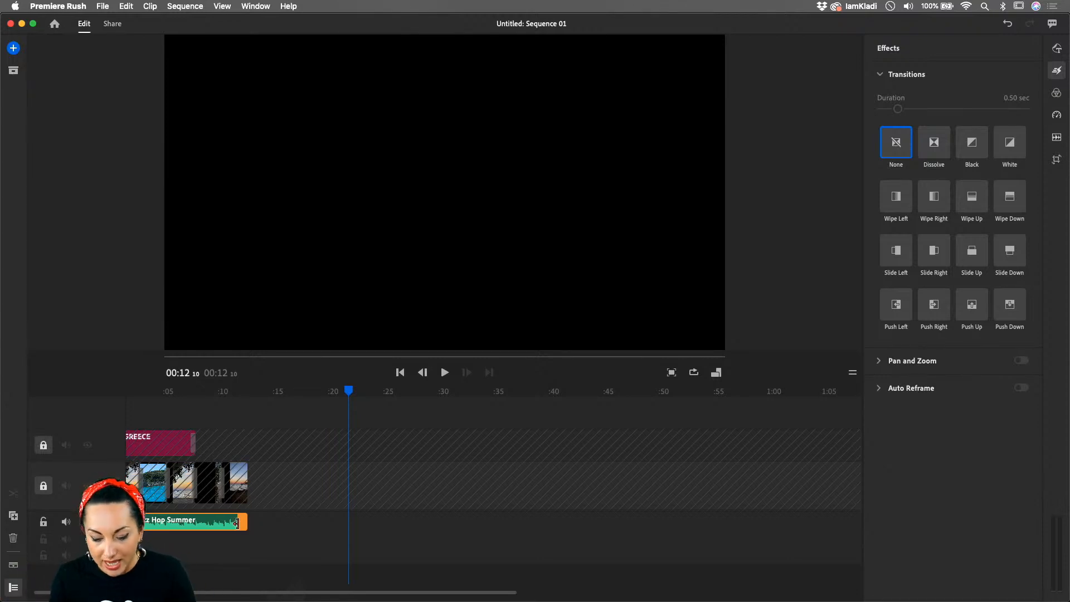
left_click(209, 523)
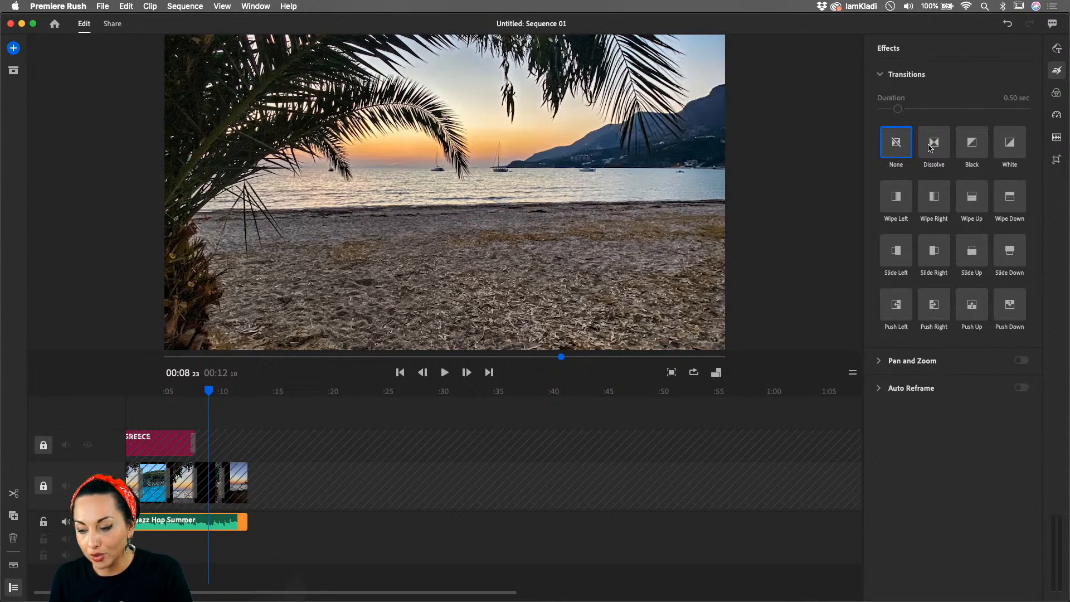
left_click(930, 148)
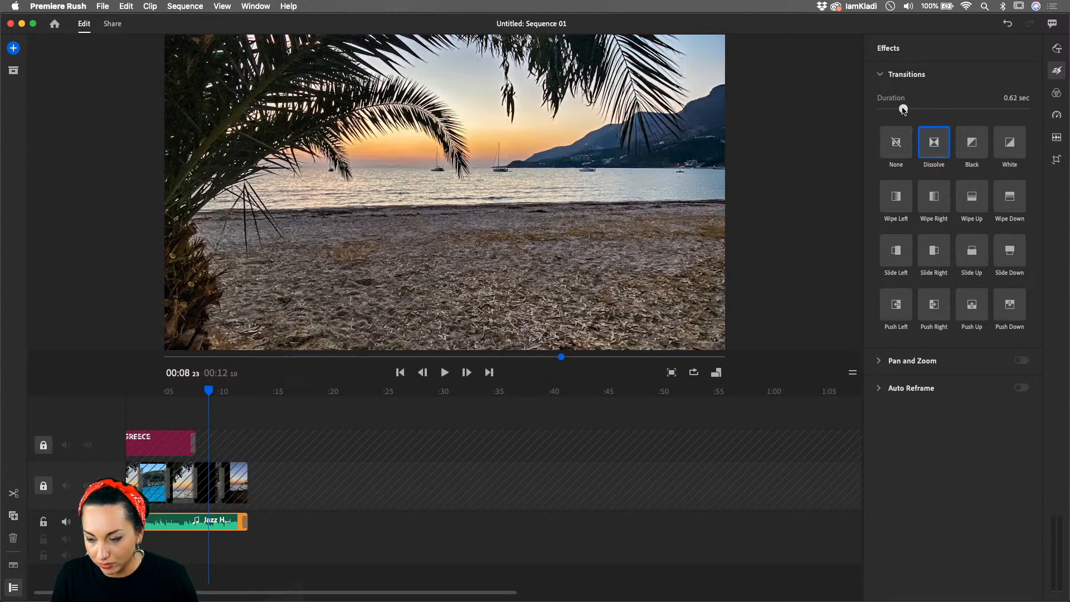
left_click_drag(903, 111, 910, 109)
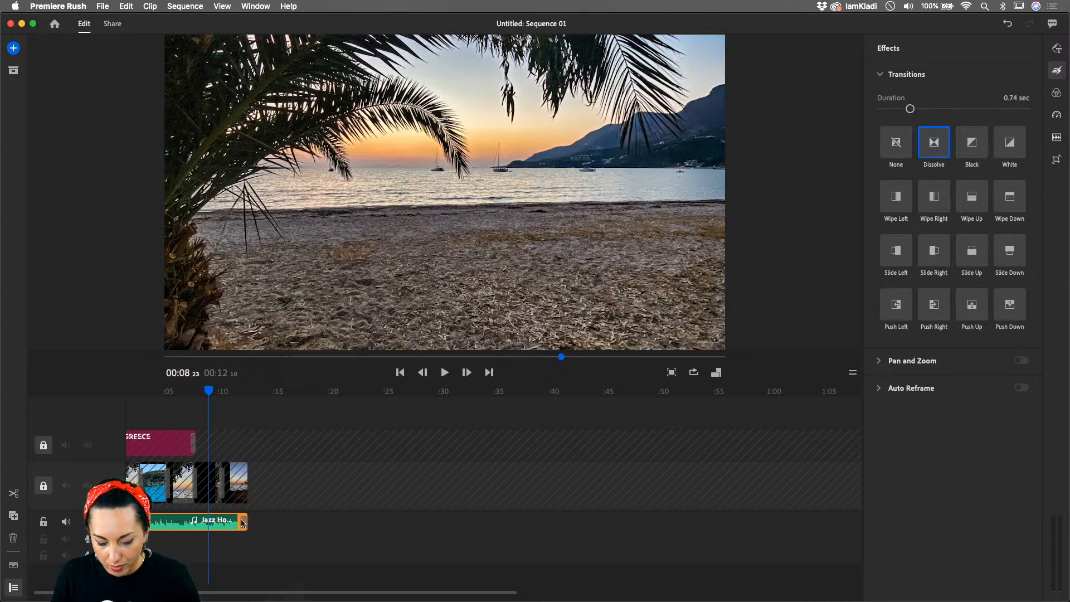
- Lengthen the Dissolve transition at the end of the music clip to 0.83 sec on the timeline
scroll(241, 523, "up", 10)
scroll(471, 504, "down", 4)
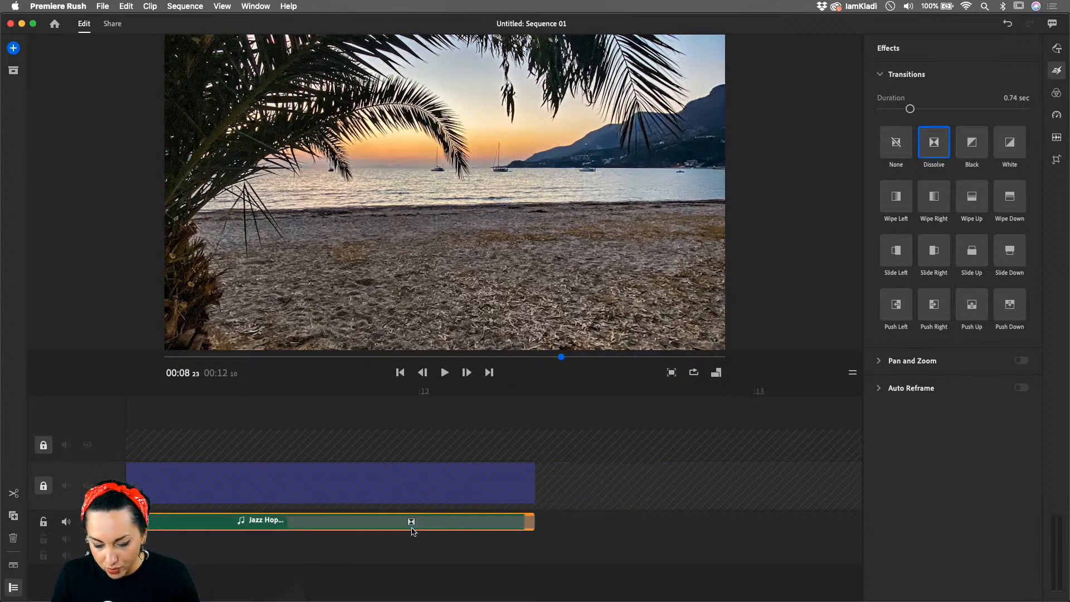
left_click(301, 525)
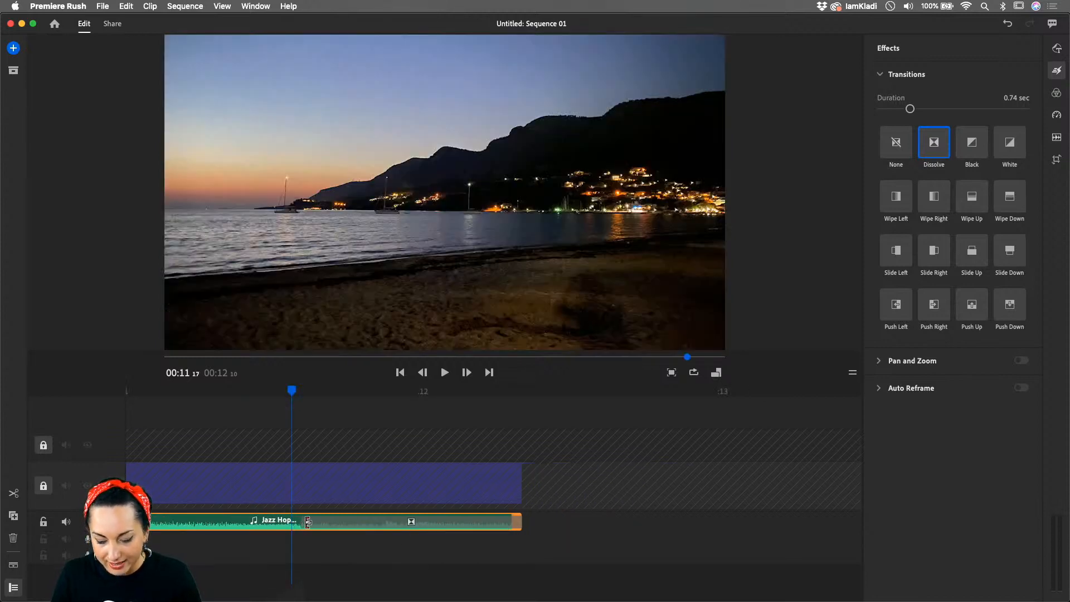
left_click(306, 523)
left_click_drag(306, 523, 271, 523)
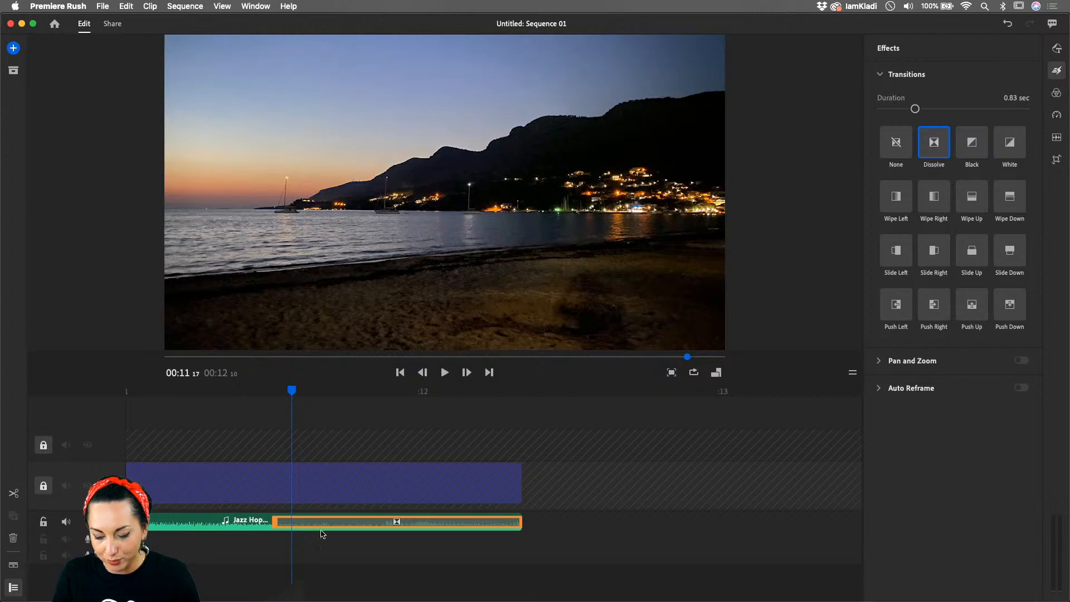
- Play the whole sequence from the beginning to its end and return the playhead to the start
scroll(322, 533, "down", 6)
left_click_drag(319, 393, 1, 462)
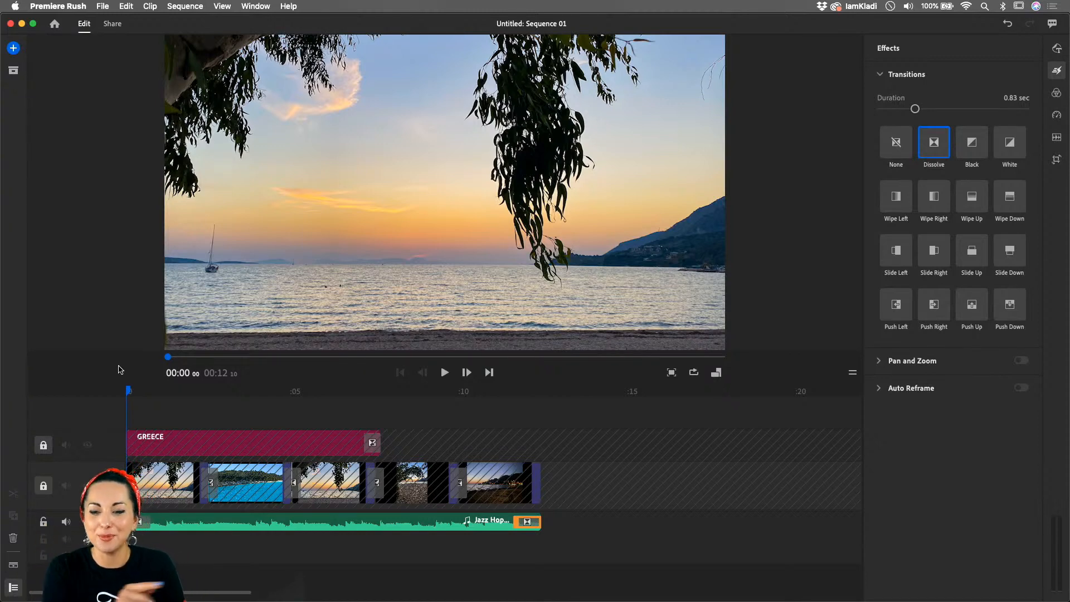
key("space")
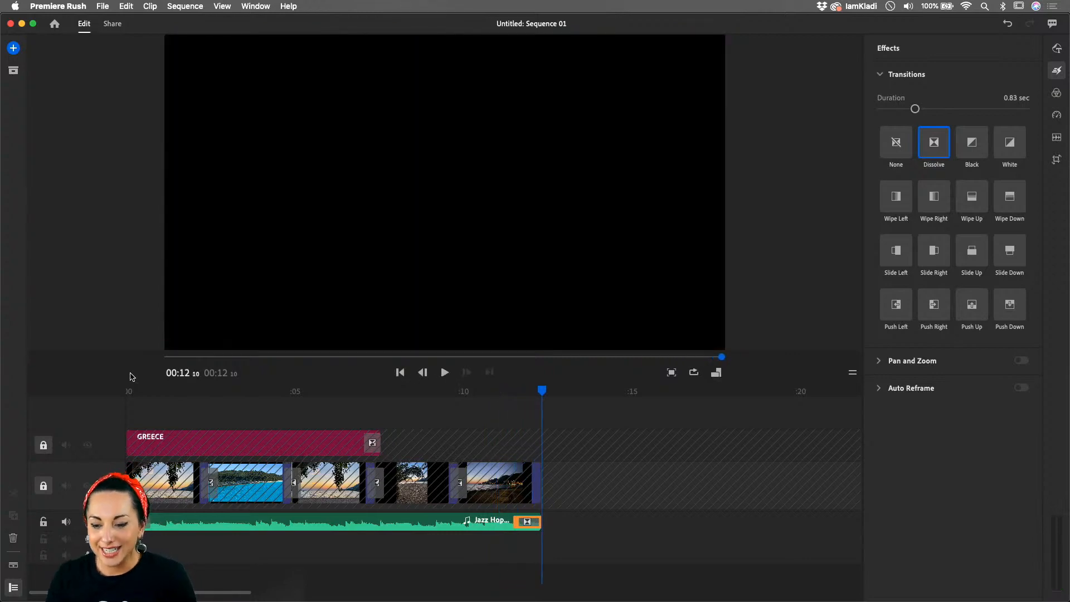
key("Home")
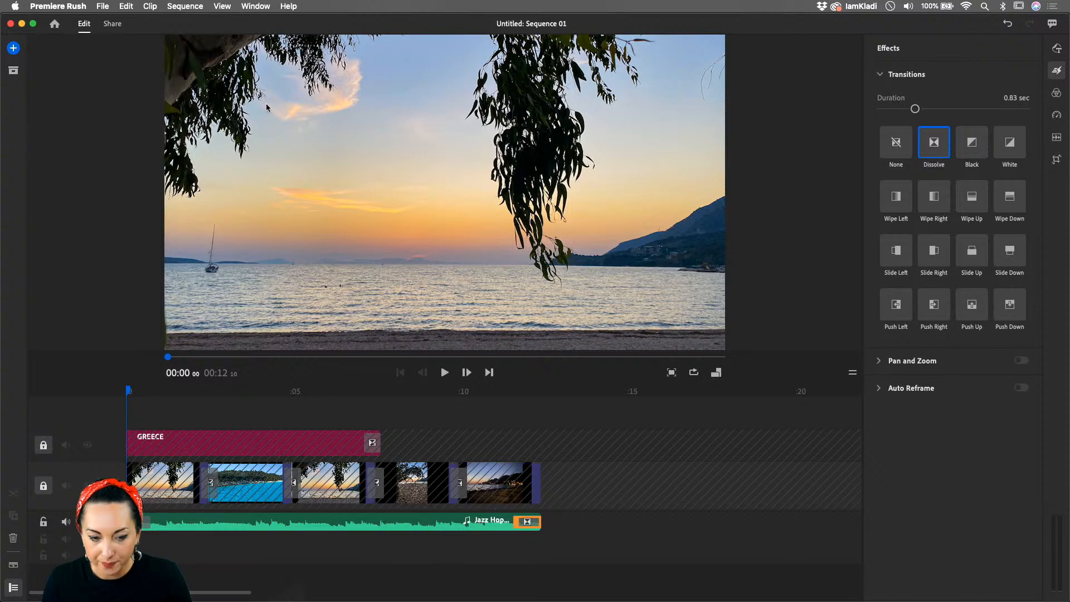
- Name the local export Greece Holiday 2021, show its advanced settings and export the sequence as a video file
left_click(113, 24)
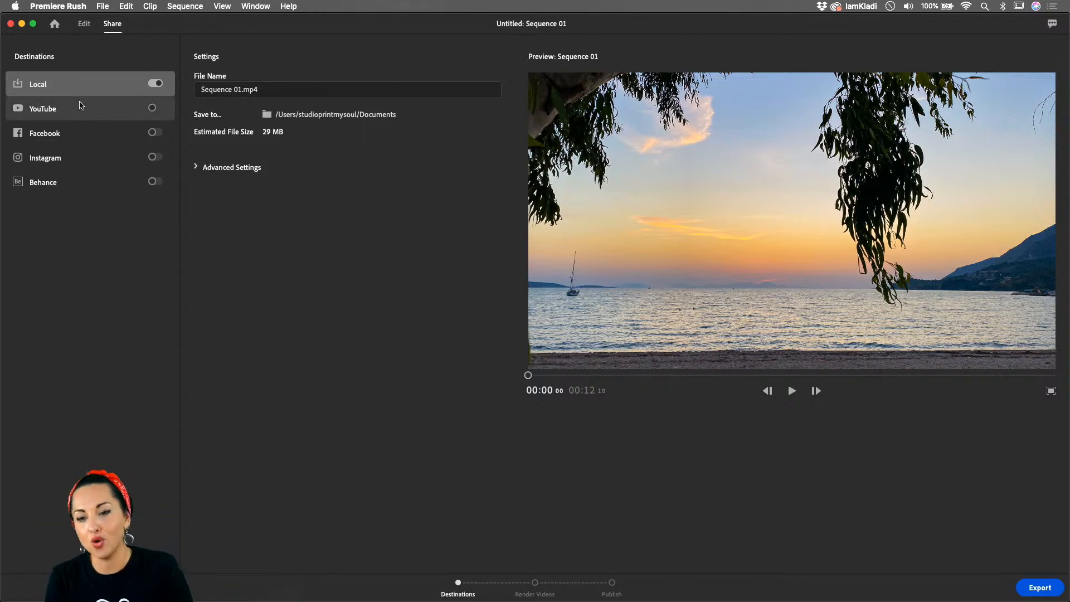
left_click(228, 90)
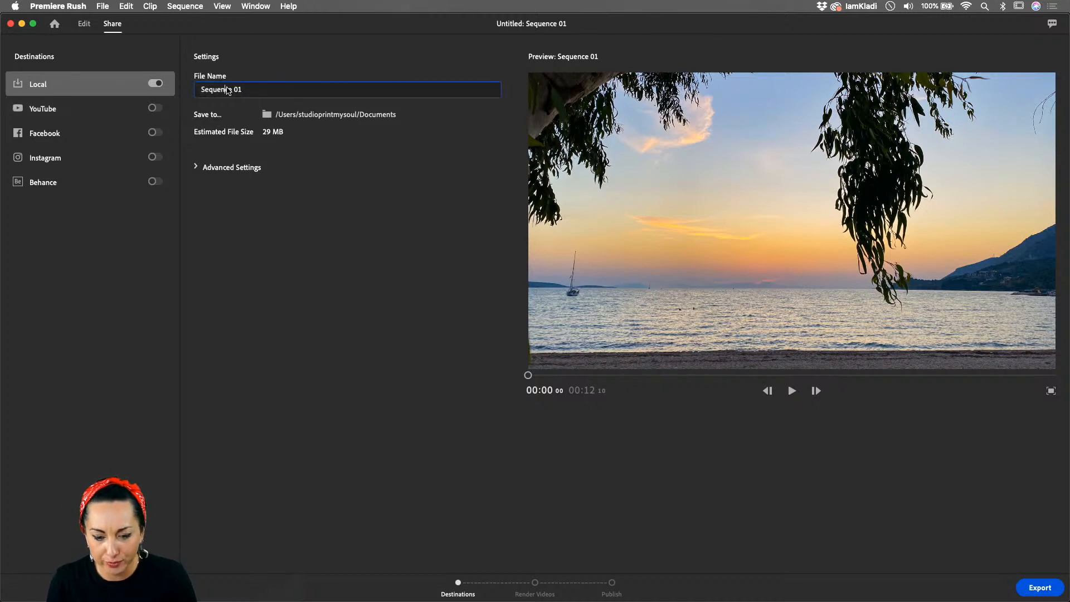
key("super+a")
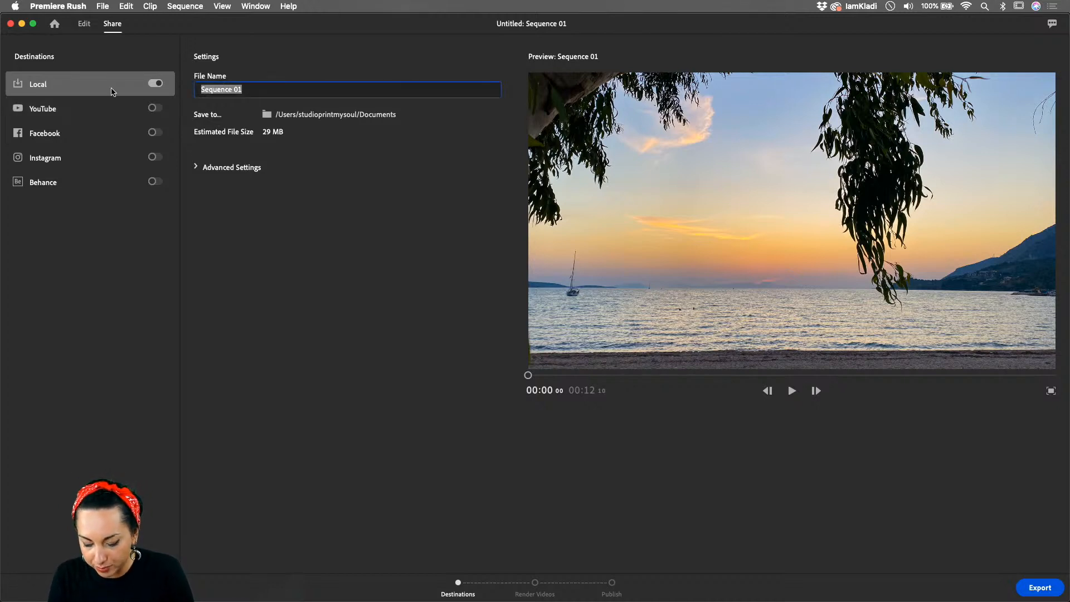
type("Gr")
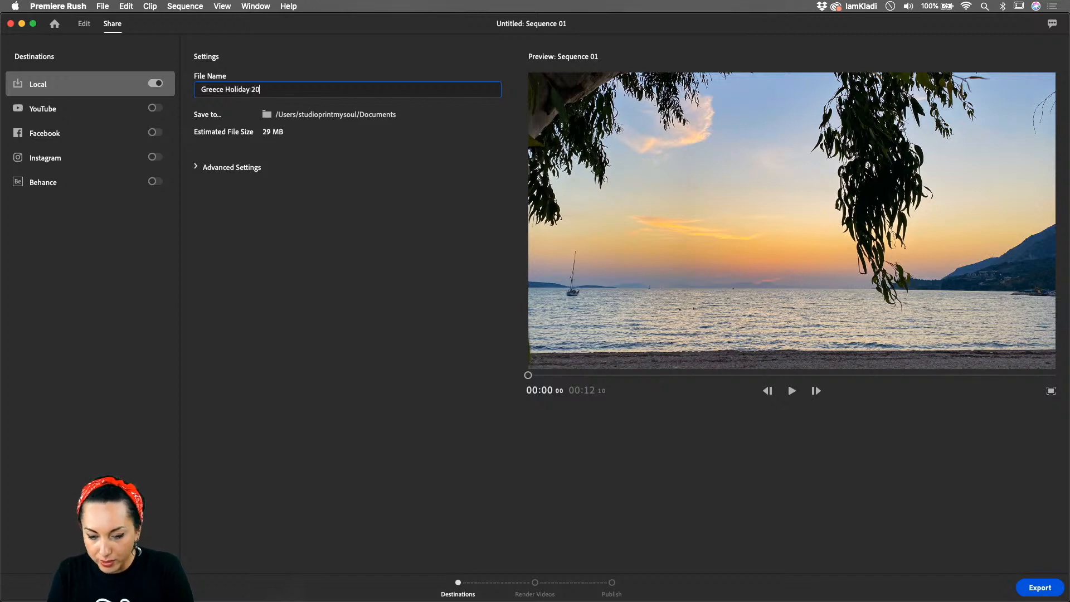
left_click(213, 168)
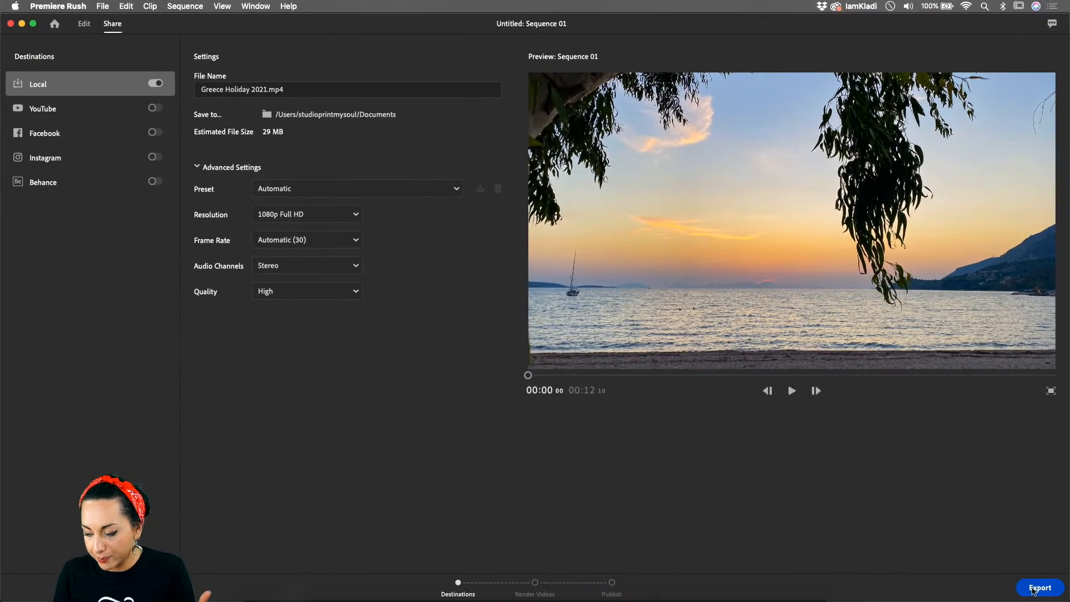
left_click(1034, 588)
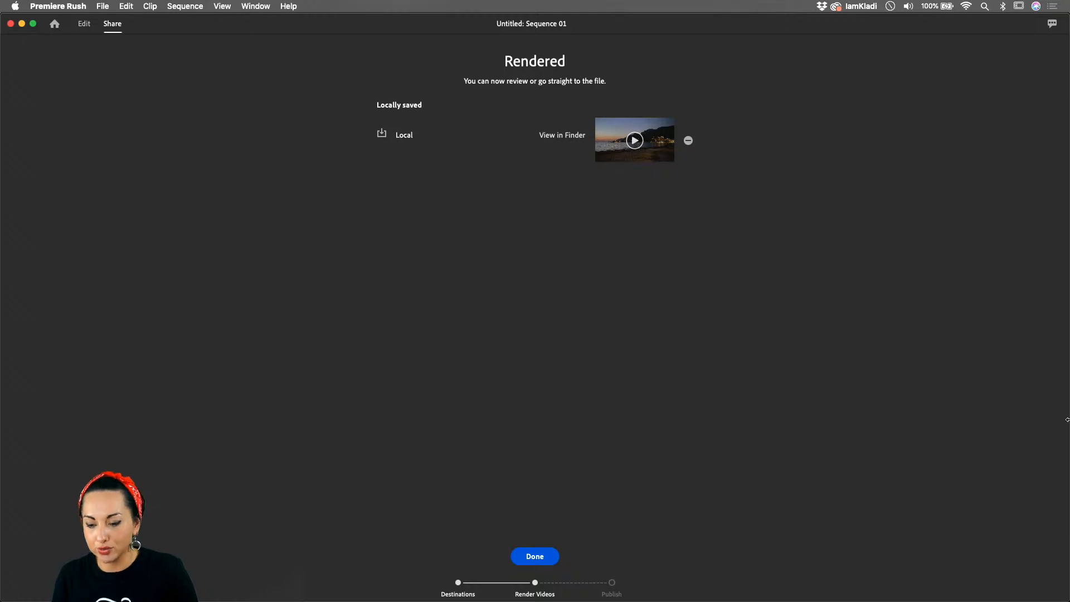
- Show the rendered Greece Holiday 2021.mp4 in Finder, play it in QuickTime Player and pause it partway through
left_click(567, 136)
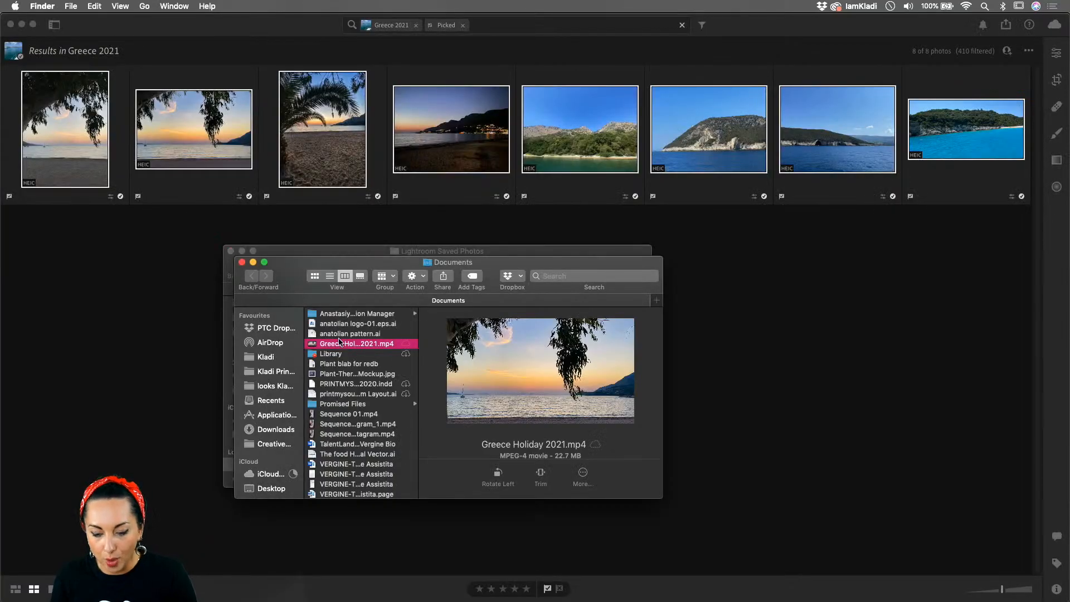
double_click(340, 344)
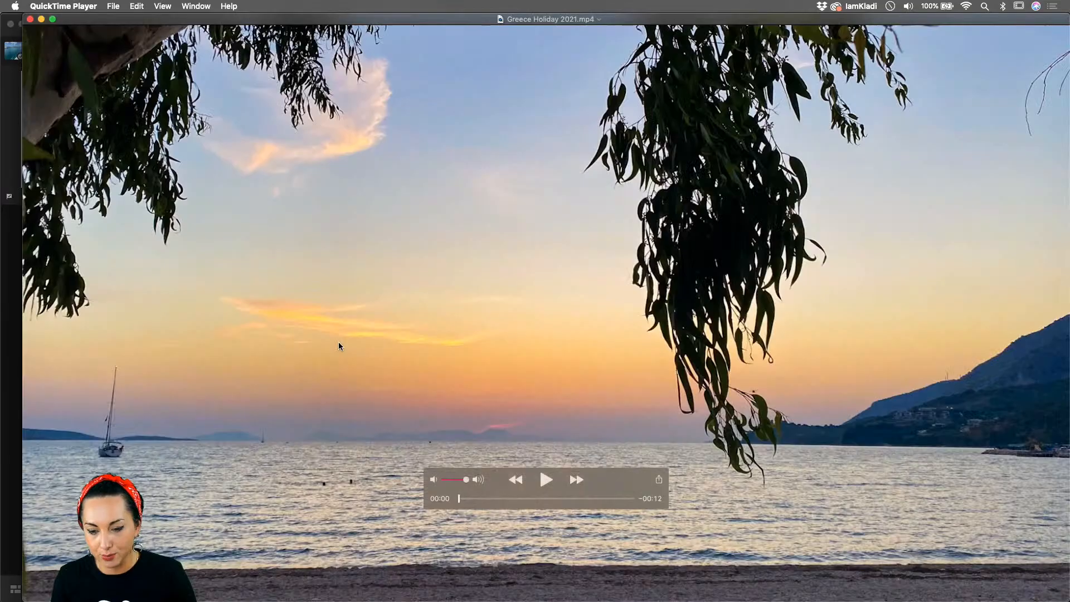
left_click(546, 481)
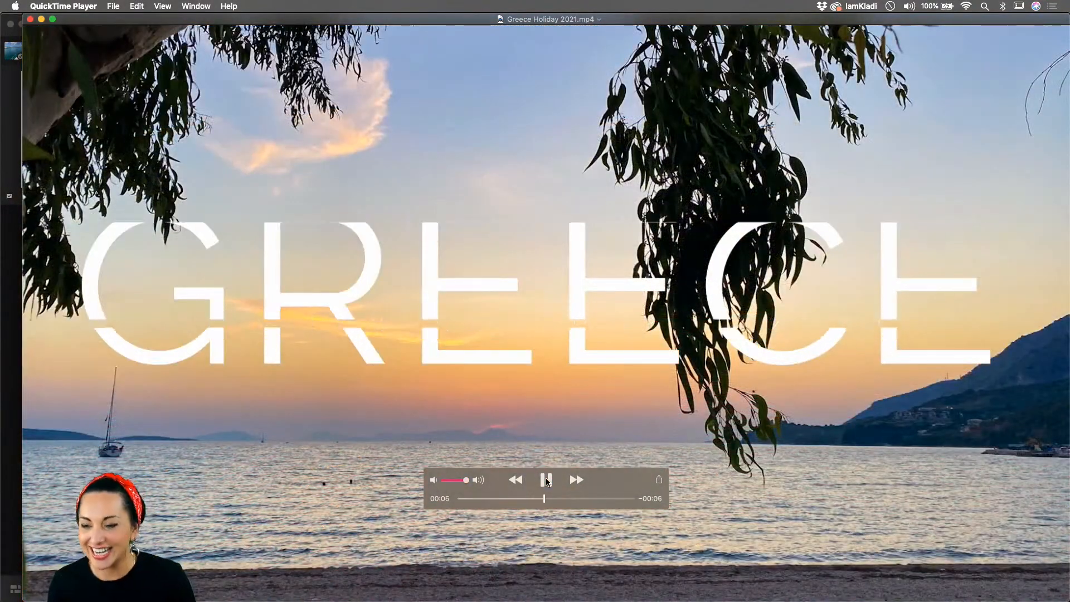
left_click(546, 480)
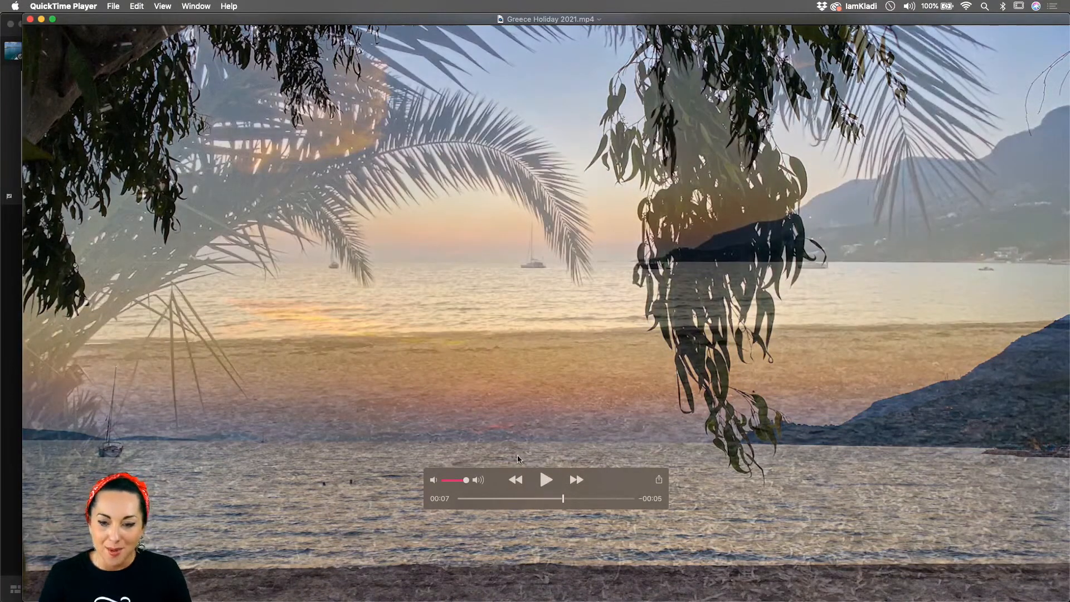